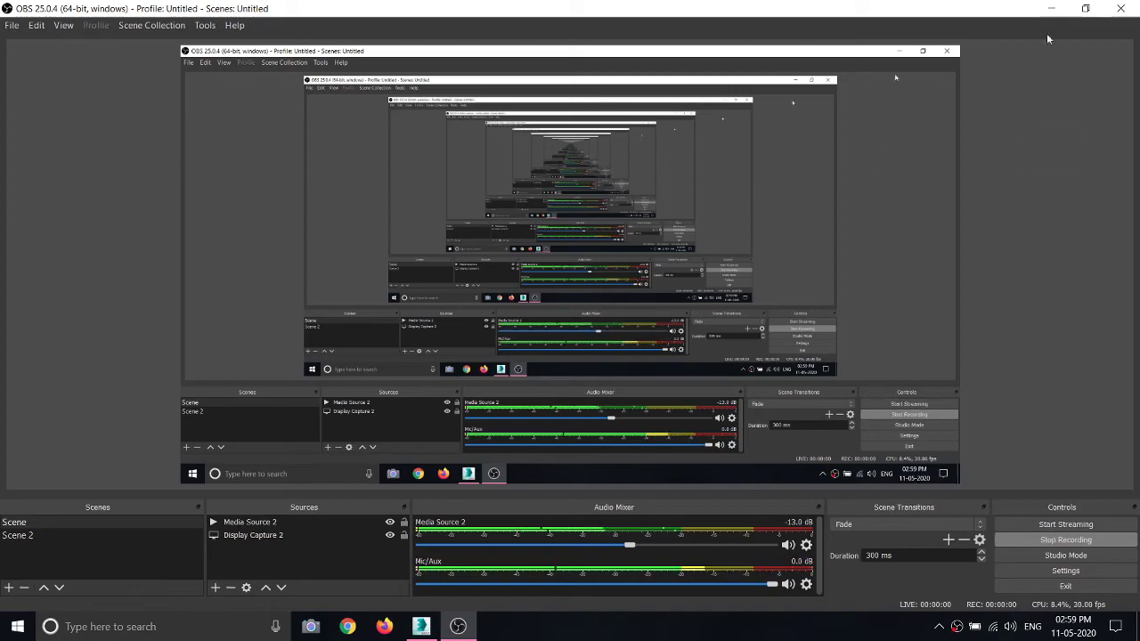
# Step: Minimize the OBS screen recorder and refresh the Windows desktop
pyautogui.click(1051, 8)
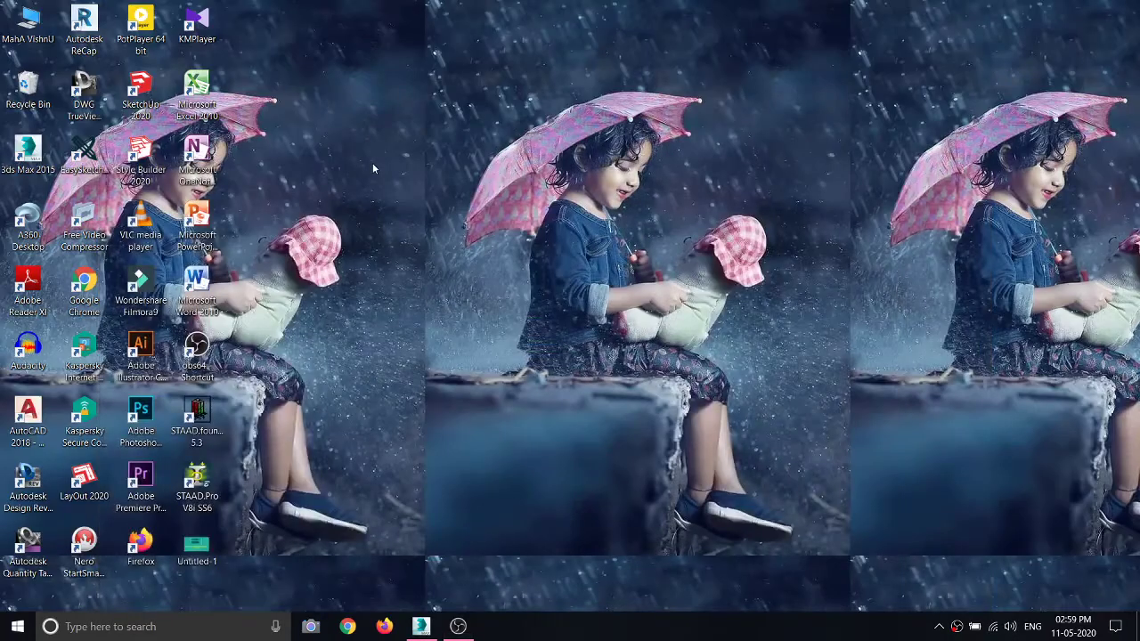
pyautogui.rightClick(318, 78)
pyautogui.click(390, 141)
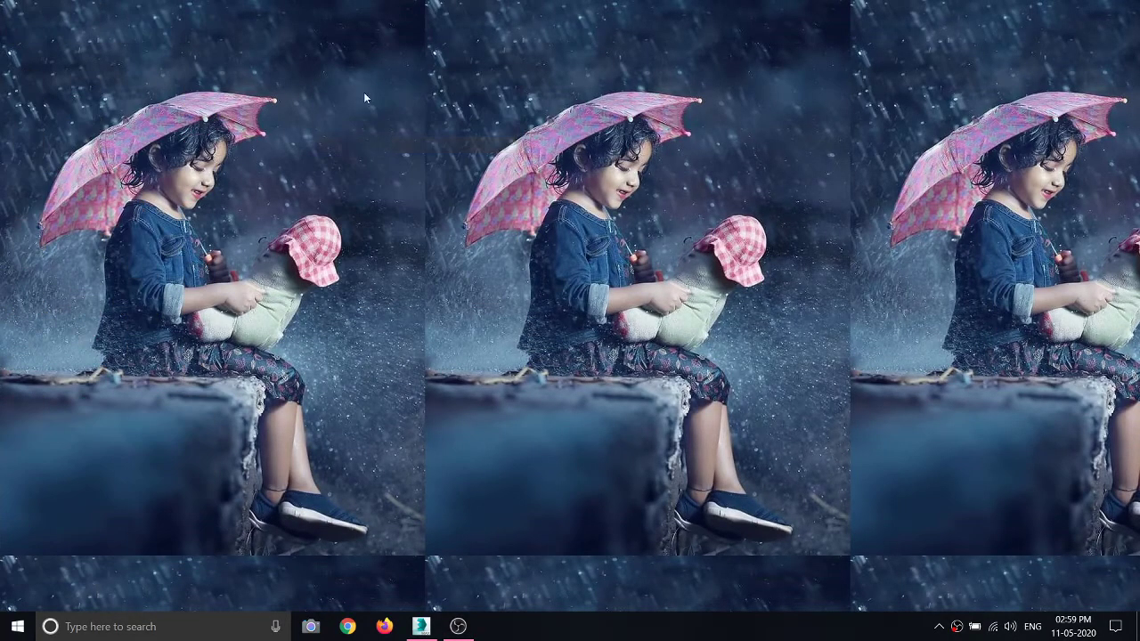
pyautogui.rightClick(363, 91)
pyautogui.click(412, 161)
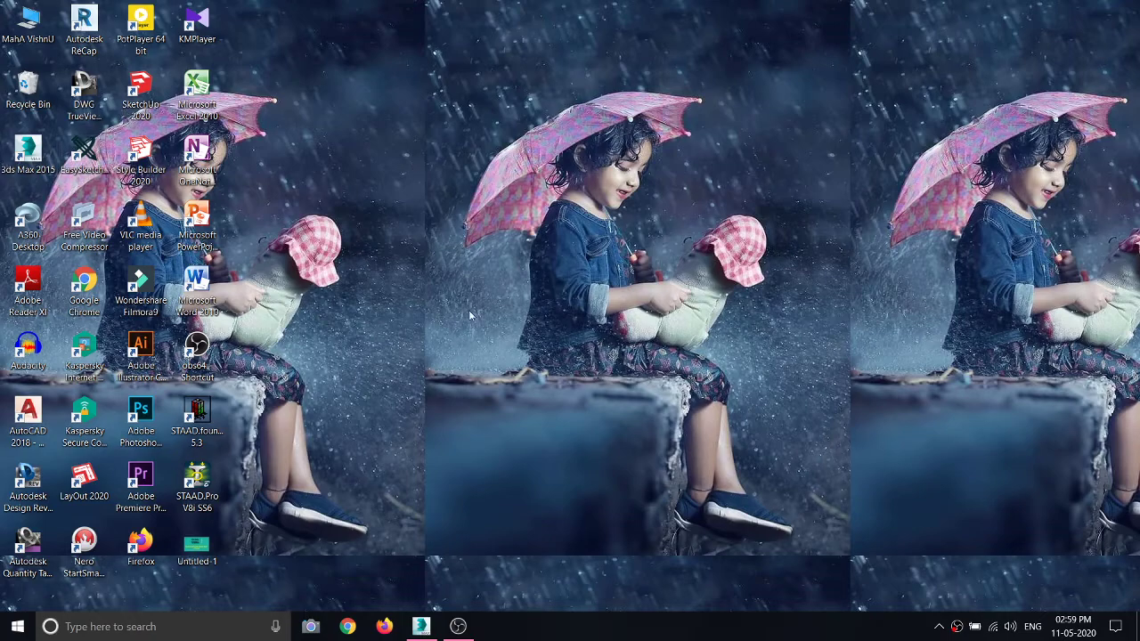
# Step: Refresh the desktop once more and launch 3ds Max 2015 with an empty Untitled scene
pyautogui.rightClick(322, 163)
pyautogui.click(377, 228)
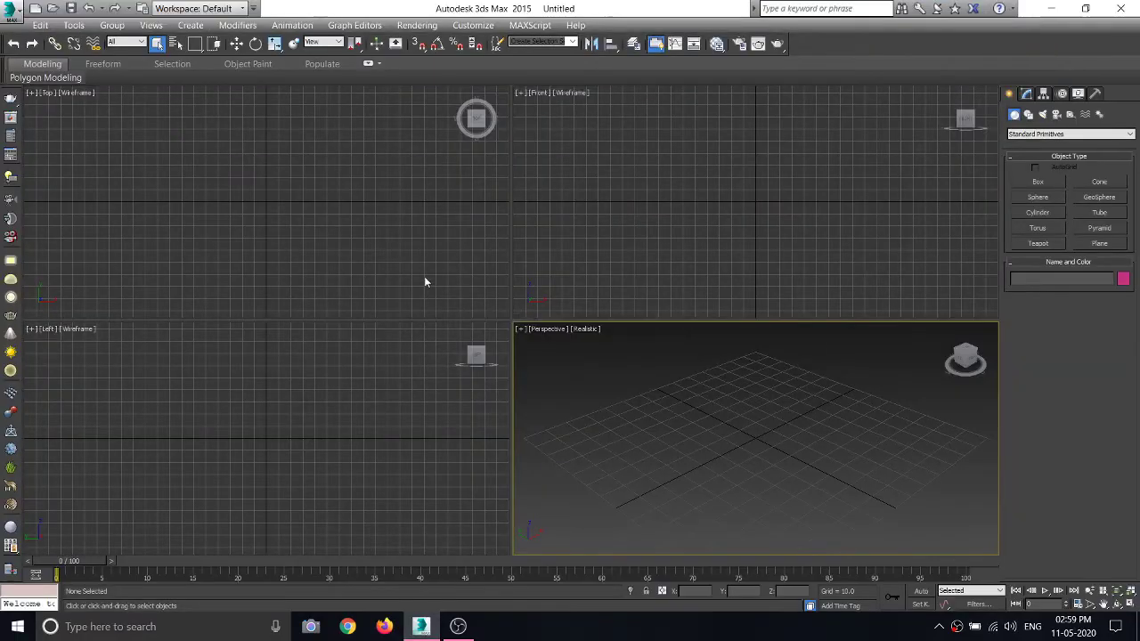
pyautogui.click(424, 276)
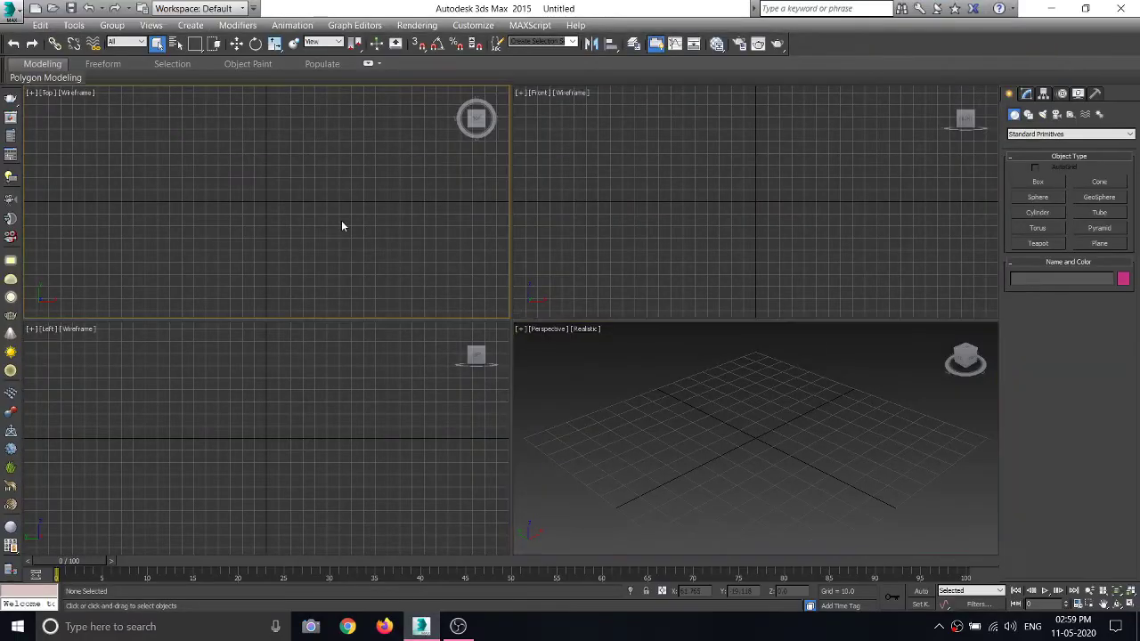
# Step: Choose Select and Scale, then turn off the home grid in each viewport with G
pyautogui.click(274, 44)
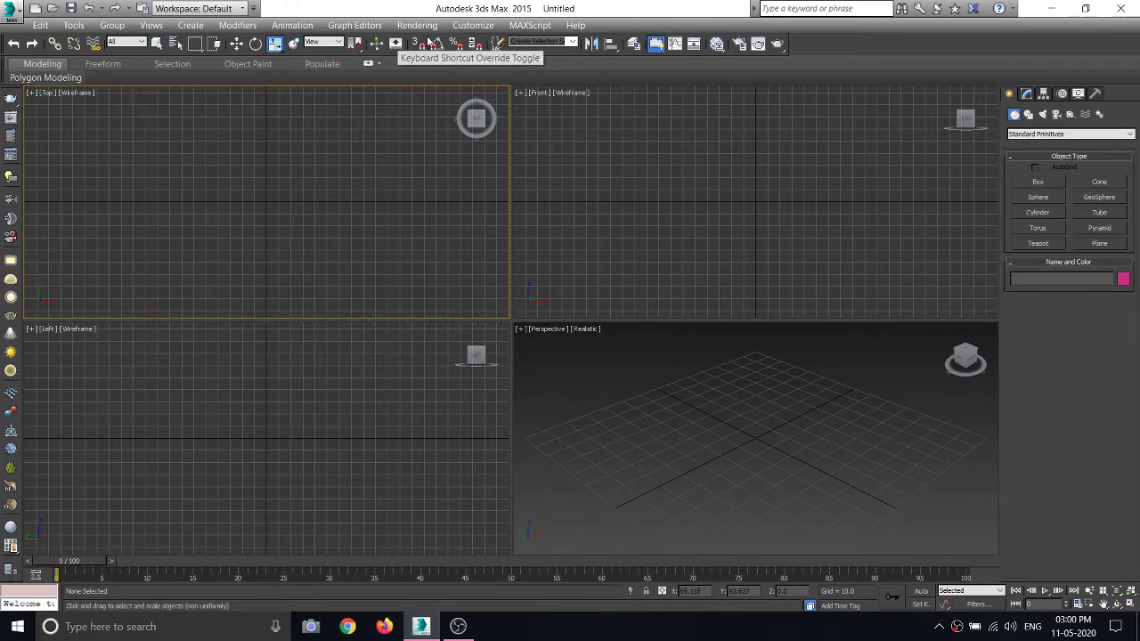
pyautogui.click(552, 294)
pyautogui.click(682, 417)
pyautogui.click(303, 421)
pyautogui.click(499, 223)
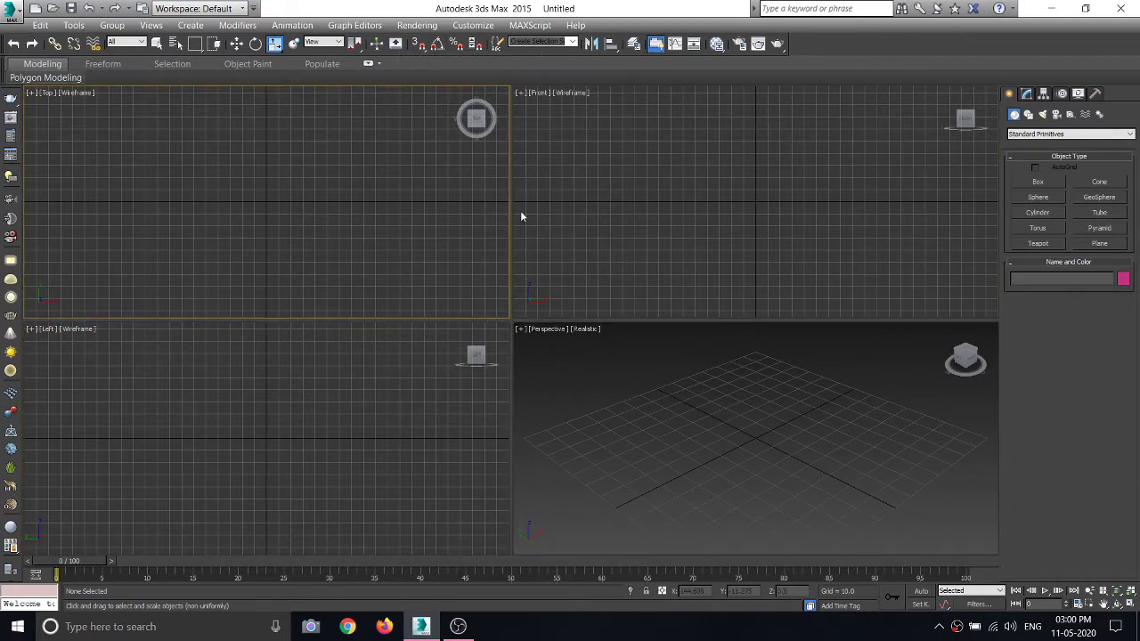
pyautogui.click(618, 205)
pyautogui.click(640, 426)
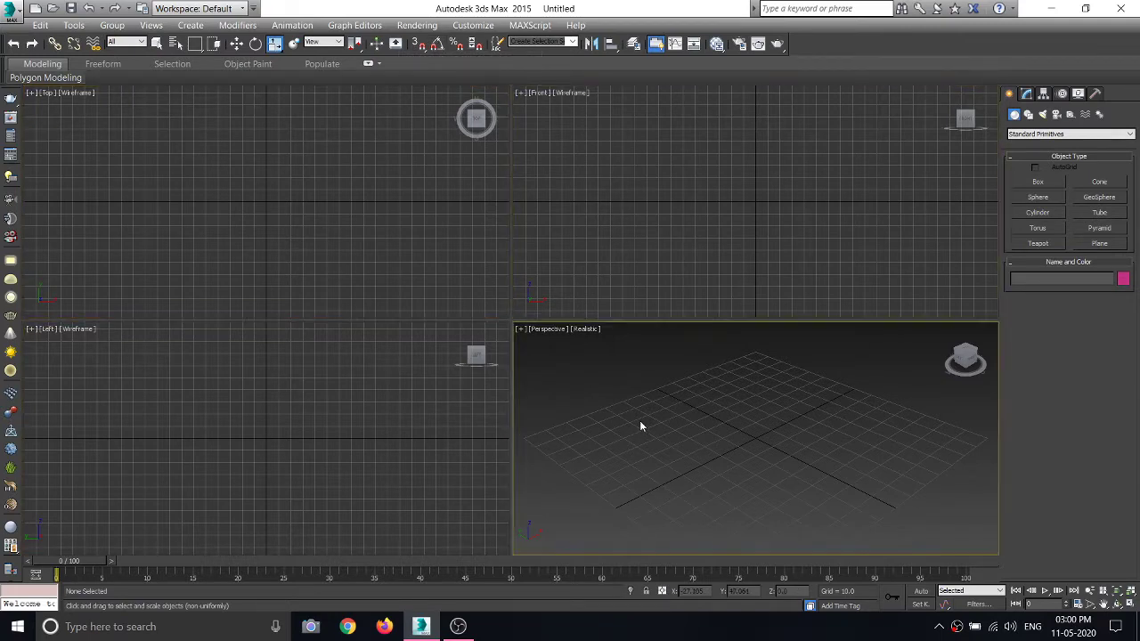
pyautogui.click(383, 260)
pyautogui.press('g')
pyautogui.click(636, 219)
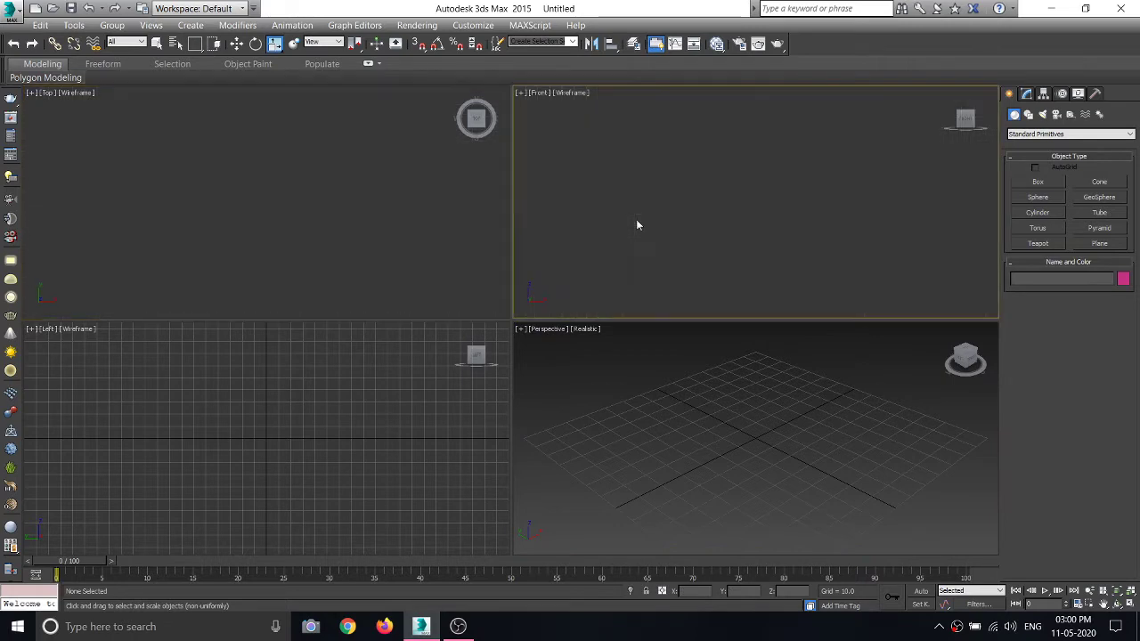
pyautogui.press('g')
# Step: Draw a flat, zero-height pink Box001 about 105 by 138 in the Top view
pyautogui.press('g')
pyautogui.click(304, 439)
pyautogui.press('g')
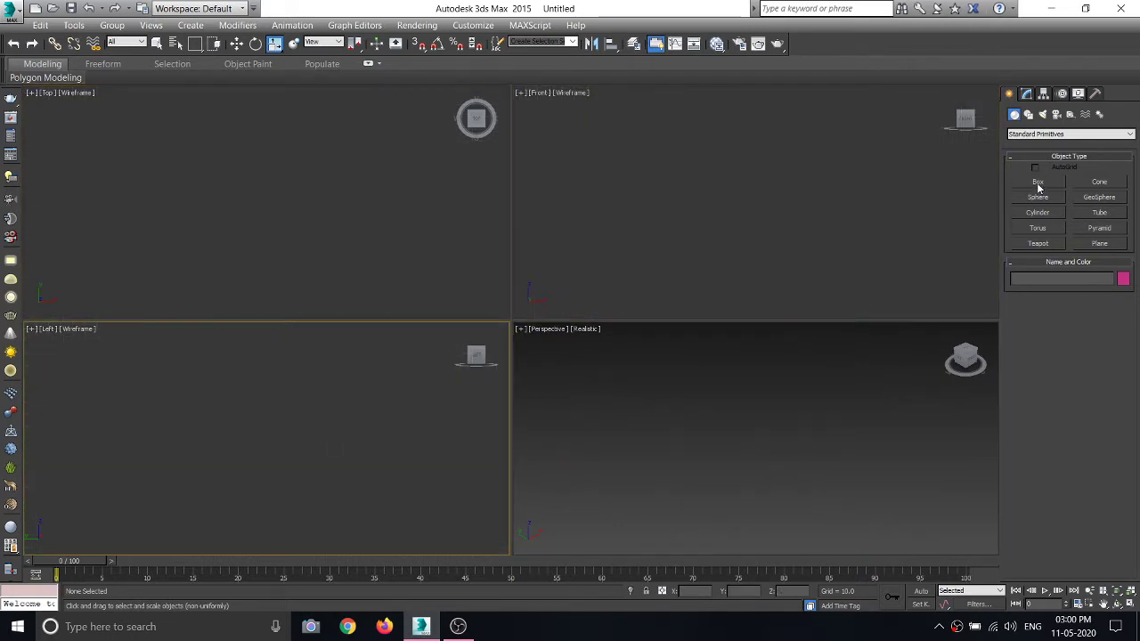
pyautogui.click(1039, 183)
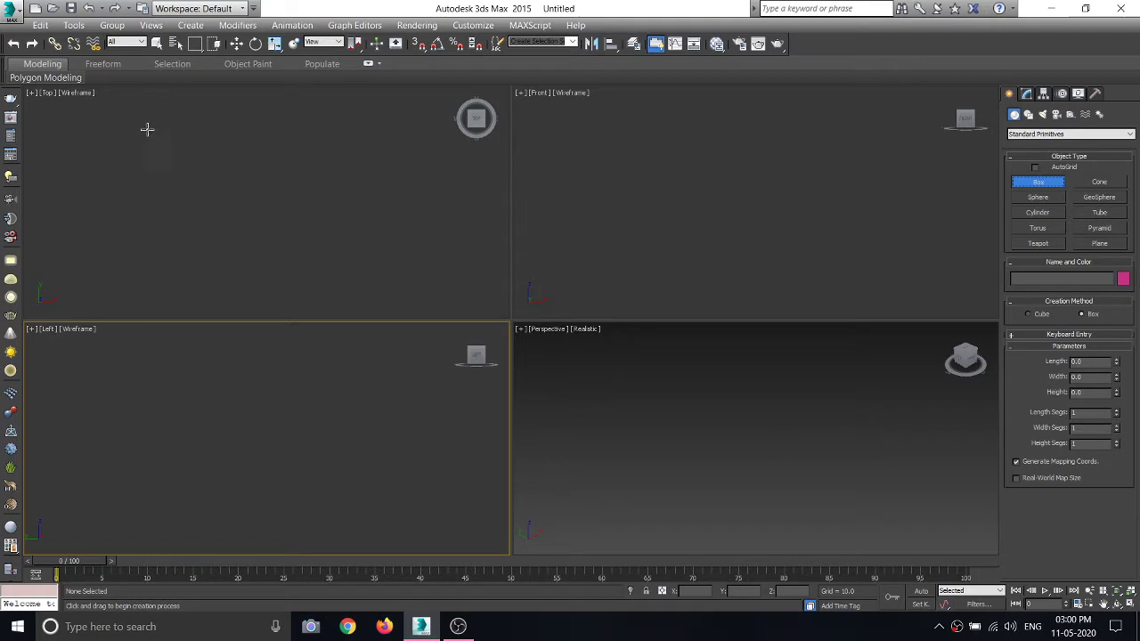
pyautogui.moveTo(148, 140); pyautogui.dragTo(315, 269)
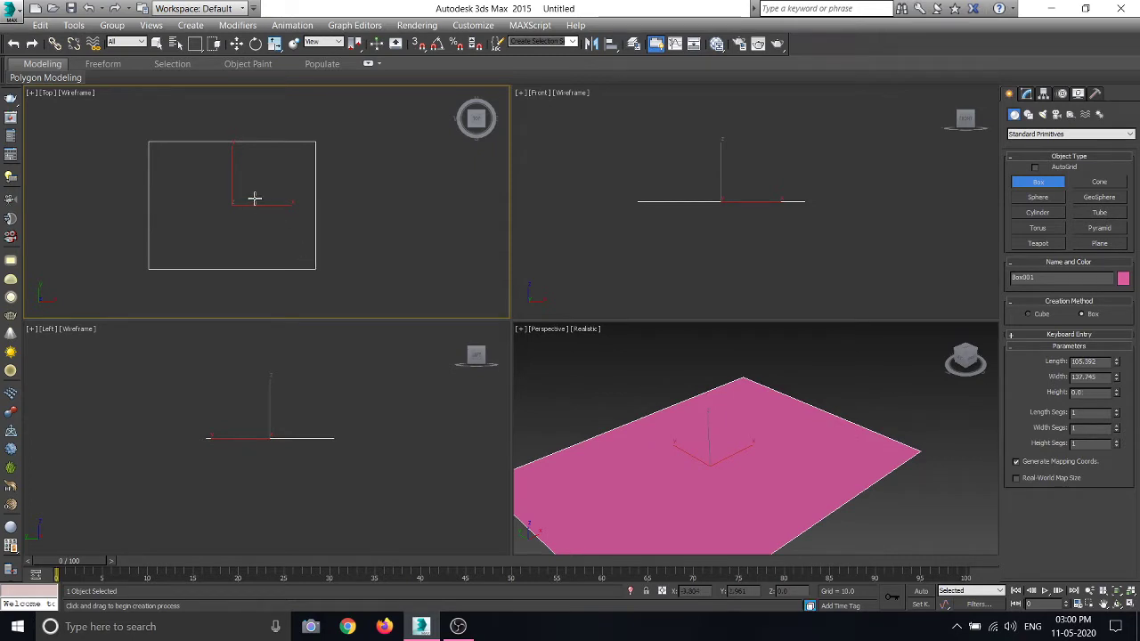
pyautogui.click(285, 230)
pyautogui.scroll(-4, 593, 377)
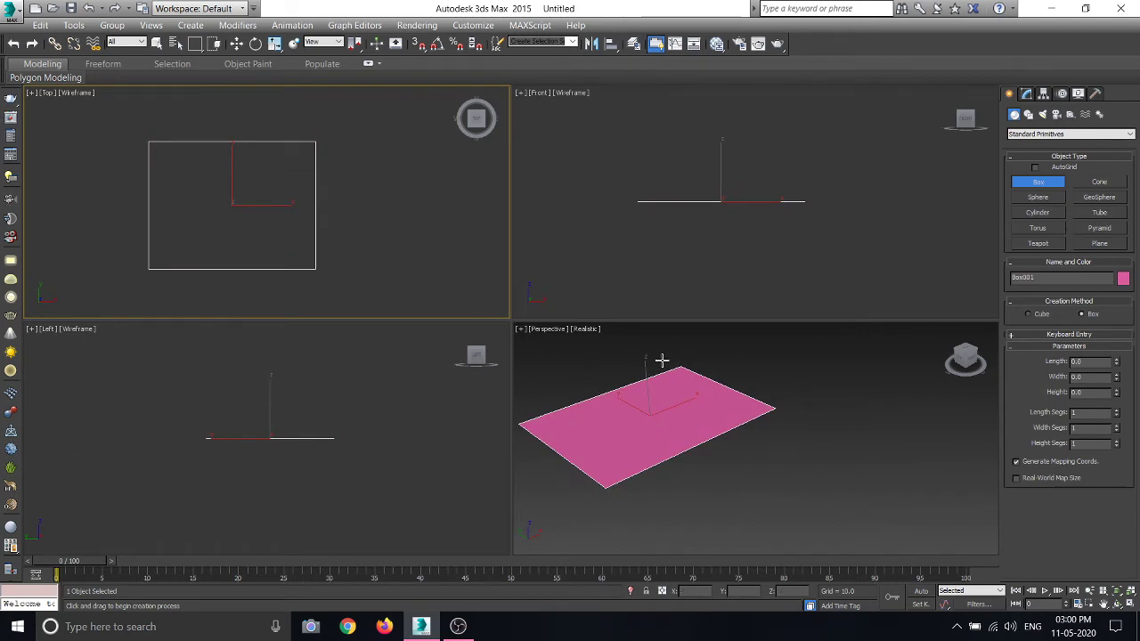
pyautogui.press('r')
pyautogui.click(670, 430)
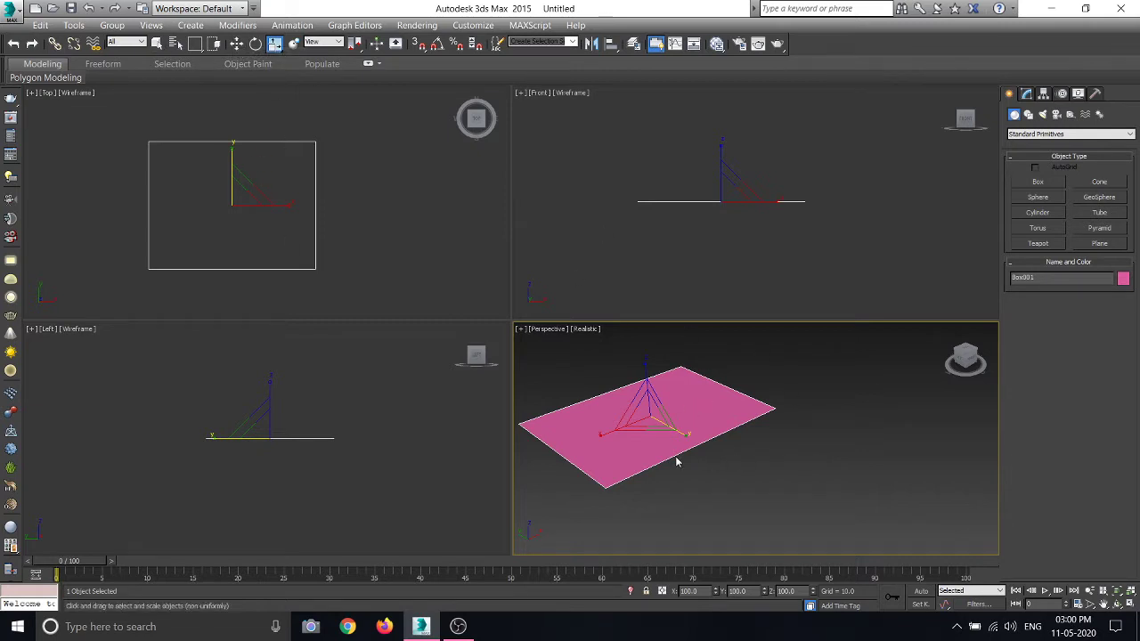
# Step: In the Modify panel, set Box001's Height to 200, then change it to 50
pyautogui.click(1026, 94)
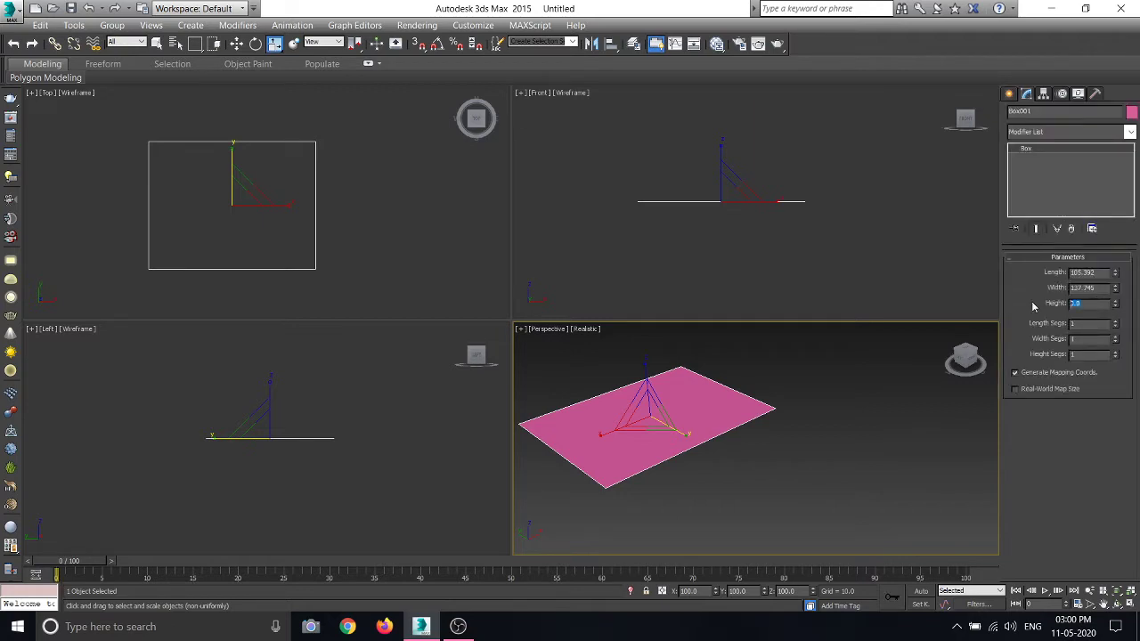
pyautogui.write('200')
pyautogui.press('Return')
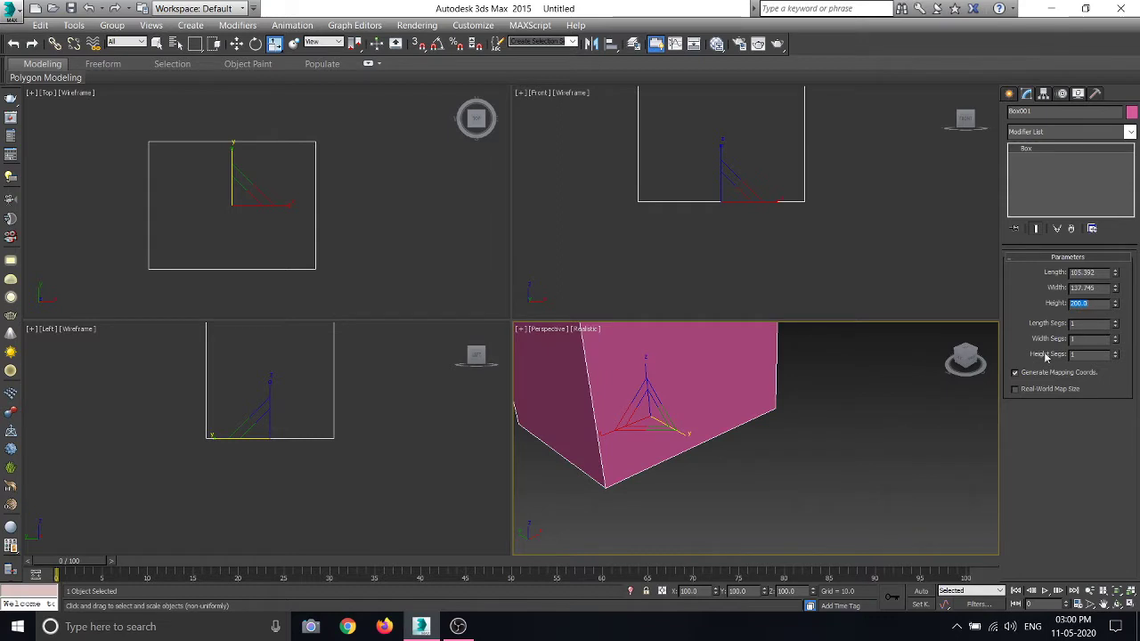
pyautogui.scroll(-2, 853, 499)
pyautogui.scroll(-3, 694, 397)
pyautogui.scroll(2, 741, 406)
pyautogui.scroll(2, 740, 406)
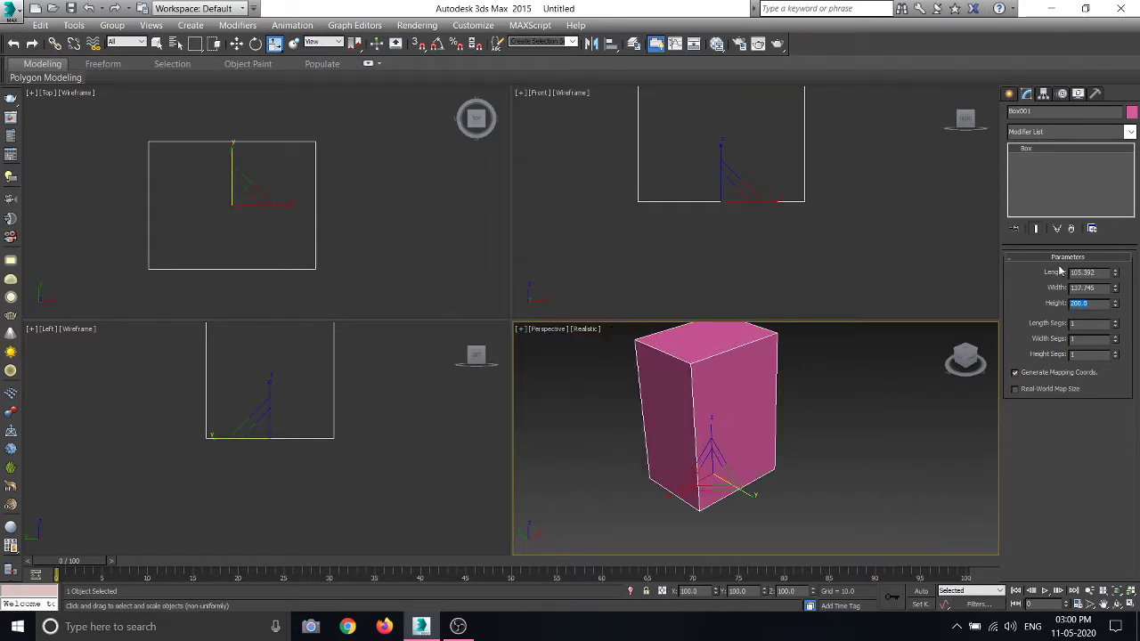
pyautogui.write('50')
pyautogui.press('Return')
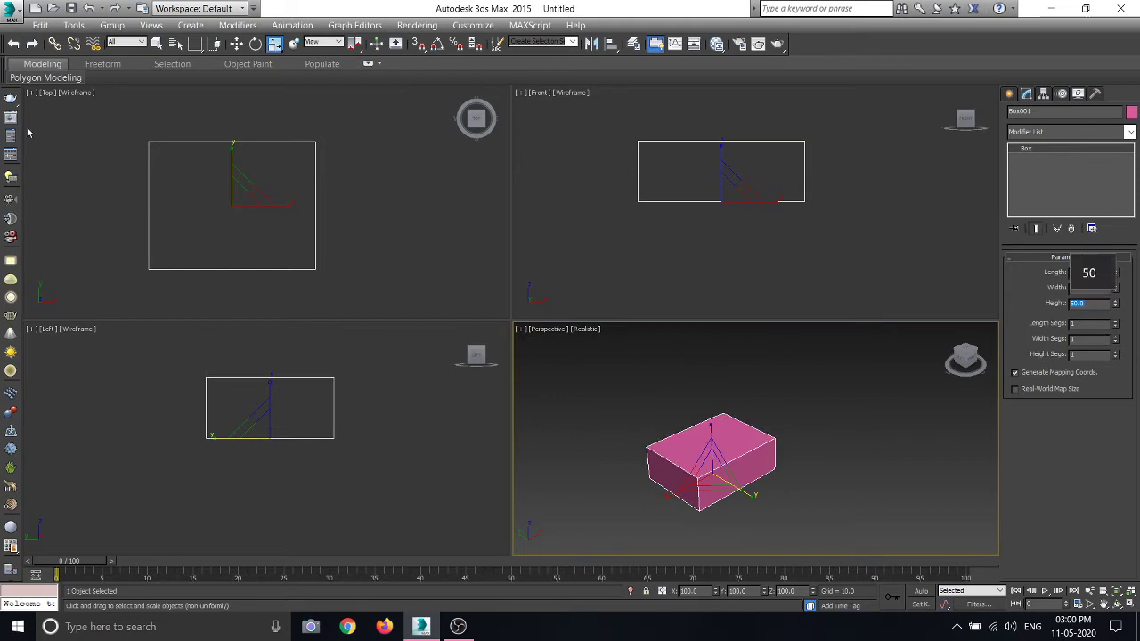
# Step: Deselect the box, cycle through the four viewports, and reselect the pink box in Perspective
pyautogui.click(90, 145)
pyautogui.click(695, 457)
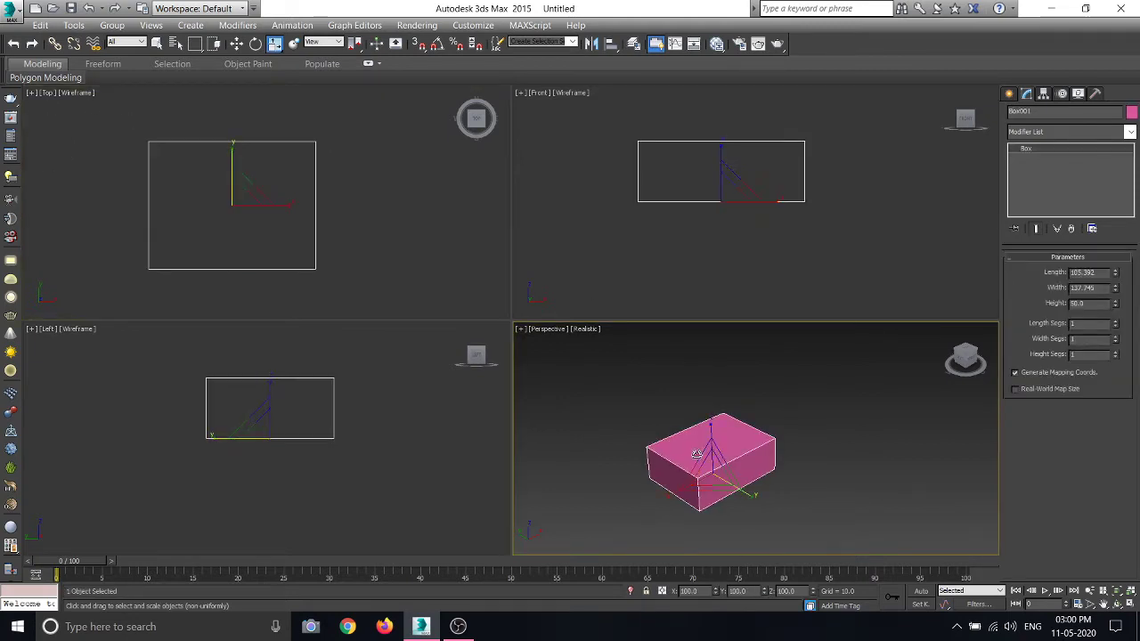
pyautogui.click(810, 400)
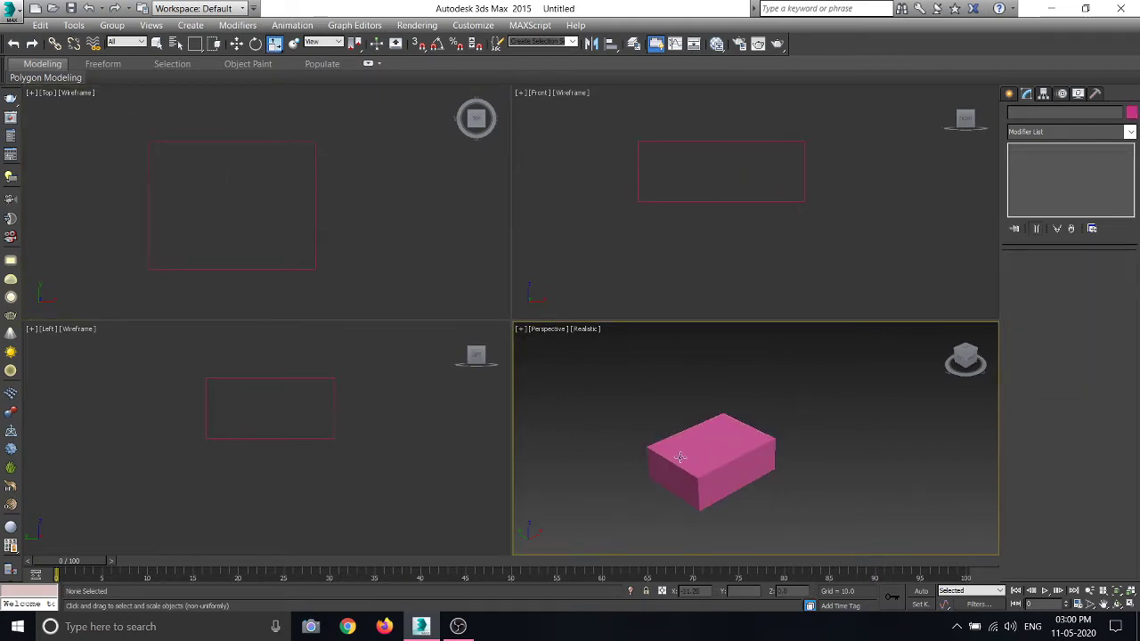
pyautogui.click(410, 225)
pyautogui.click(608, 223)
pyautogui.click(608, 477)
pyautogui.click(437, 425)
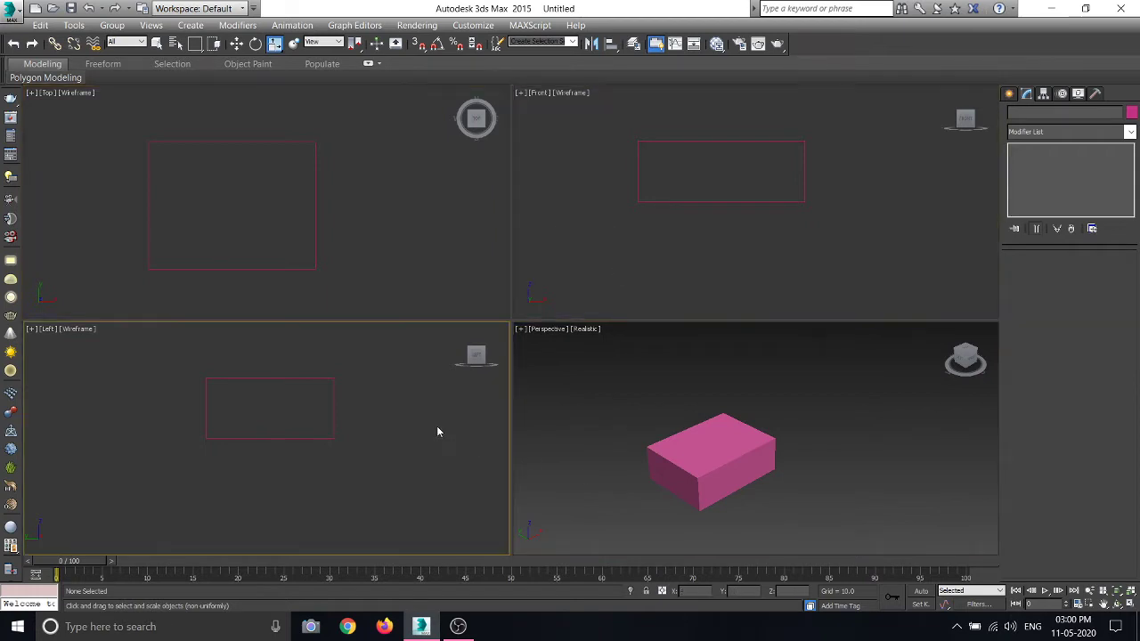
pyautogui.click(598, 228)
pyautogui.click(623, 416)
pyautogui.click(726, 458)
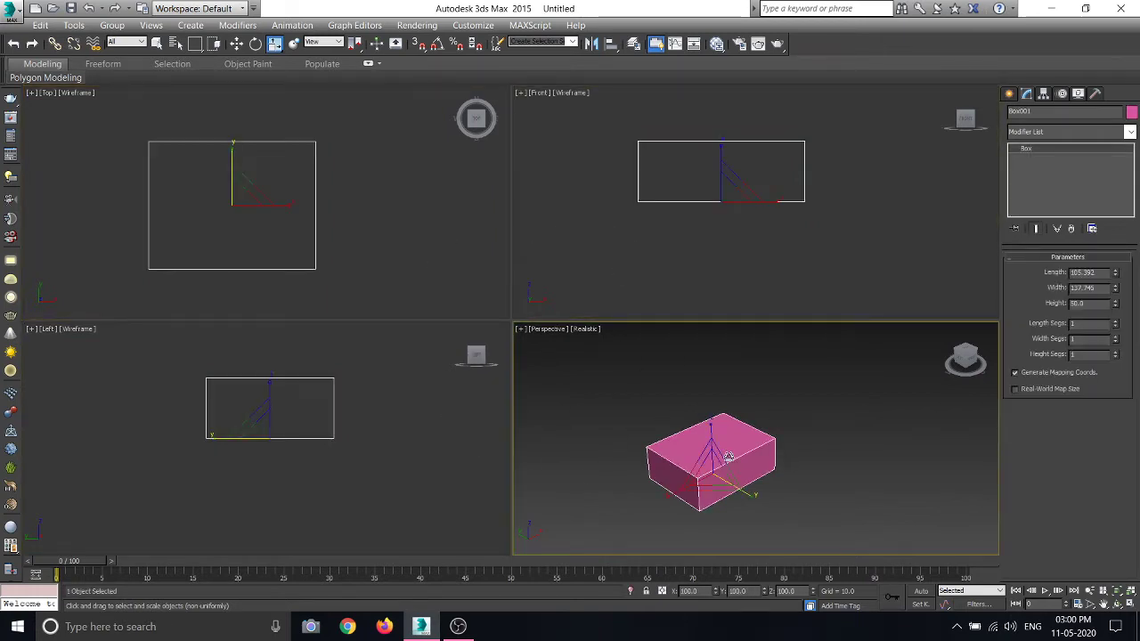
# Step: Set Box001's Length, Width and Height each to 200 in the Parameters rollout
pyautogui.click(1010, 94)
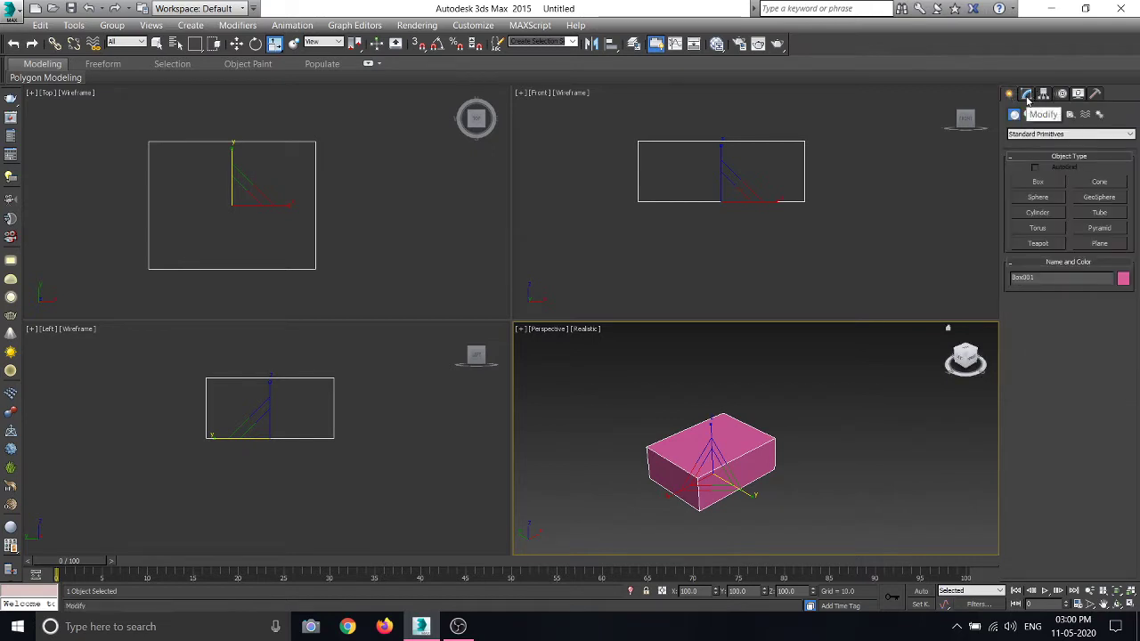
pyautogui.click(1027, 94)
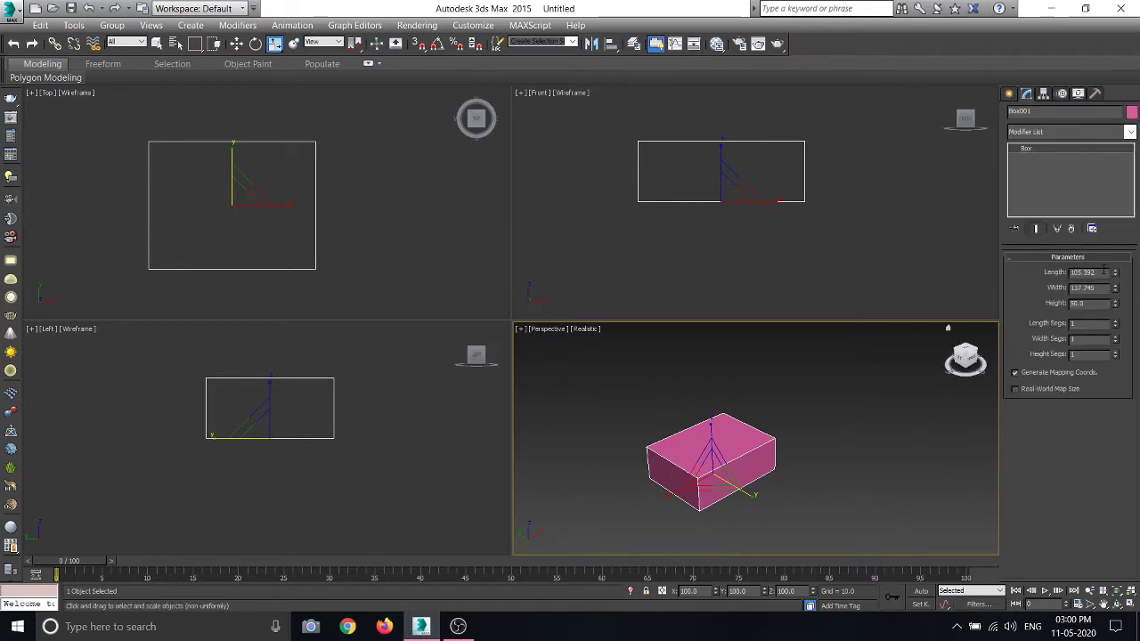
pyautogui.write('200')
pyautogui.press('Return')
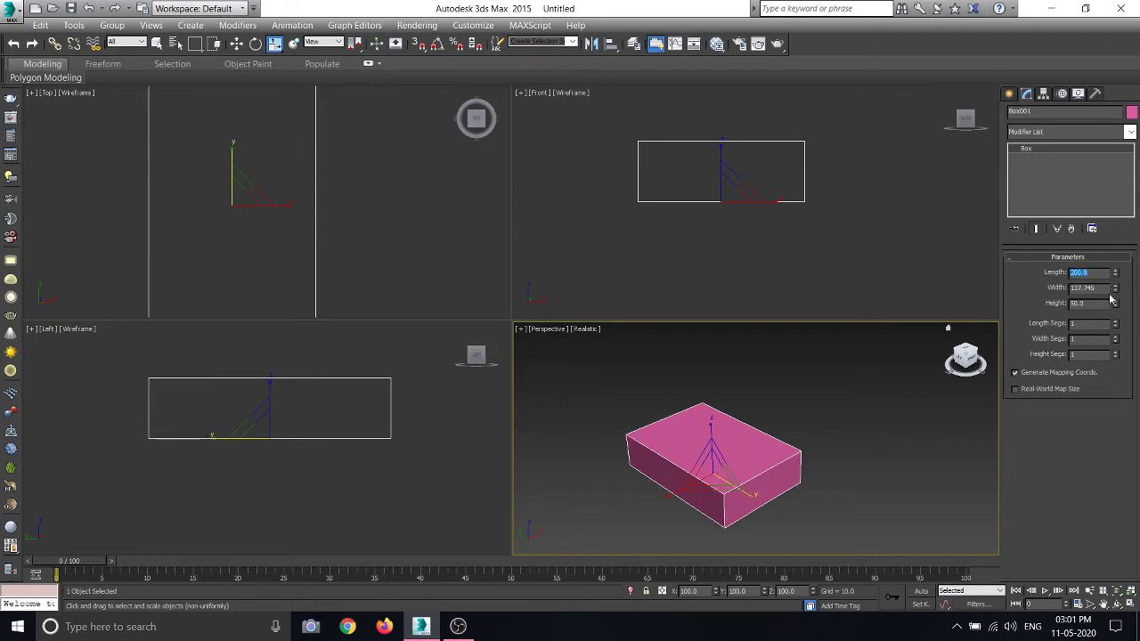
pyautogui.click(1107, 287)
pyautogui.write('2')
pyautogui.press('Return')
pyautogui.write('200')
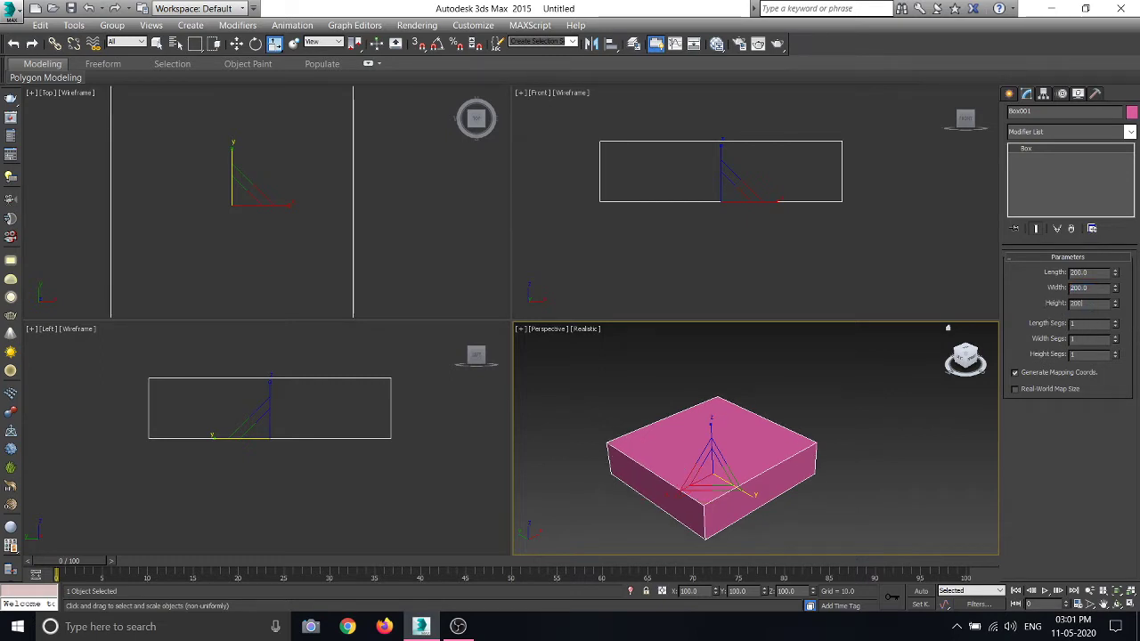
pyautogui.press('Return')
# Step: Pan the Perspective view to recentre the 200 cube and reselect it
pyautogui.scroll(-3, 656, 450)
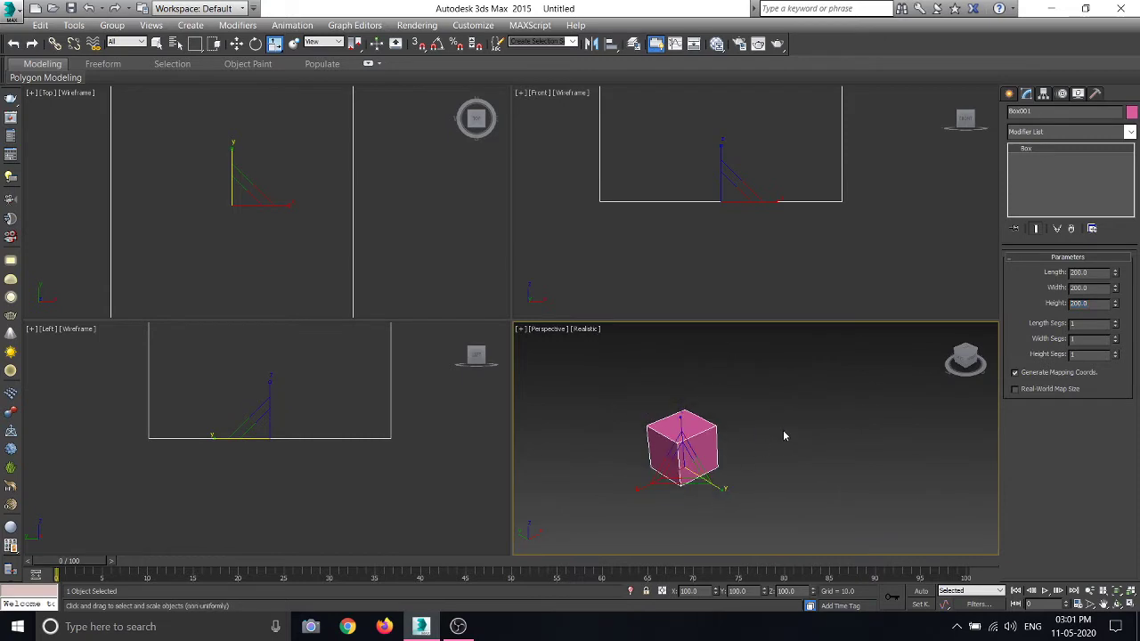
pyautogui.click(784, 433)
pyautogui.scroll(3, 692, 456)
pyautogui.scroll(-3, 786, 445)
pyautogui.moveTo(769, 458)
pyautogui.mouseDown(button='middle')
pyautogui.moveTo(718, 473)
pyautogui.moveTo(747, 460)
pyautogui.moveTo(740, 473)
pyautogui.mouseUp(button='middle')
pyautogui.click(737, 455)
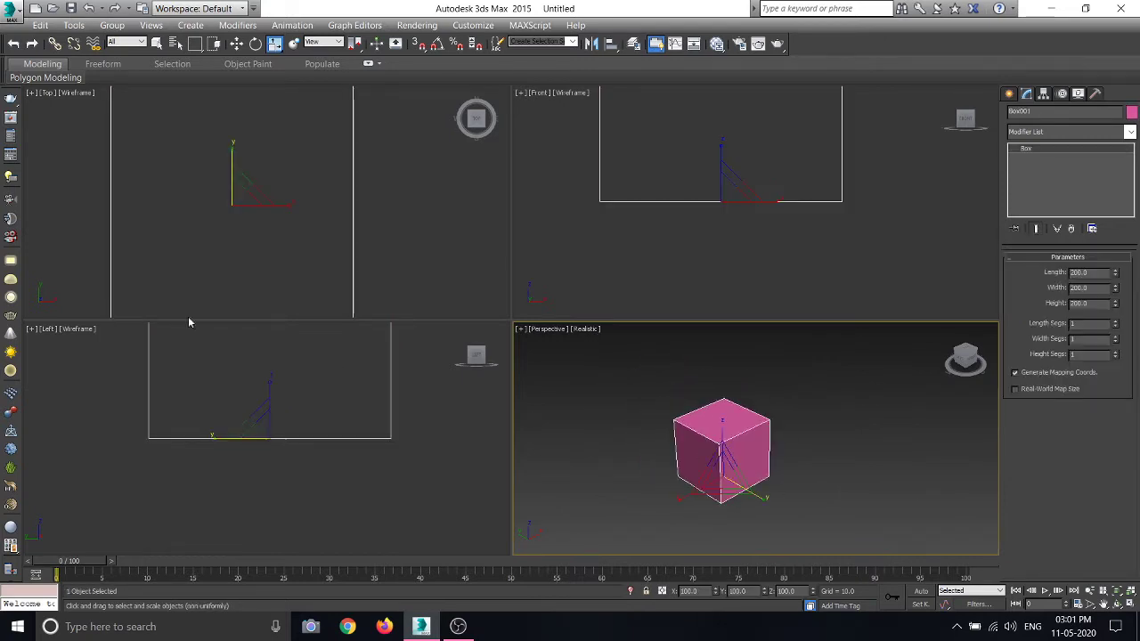
pyautogui.scroll(3, 249, 265)
pyautogui.scroll(-3, 303, 242)
pyautogui.scroll(1, 313, 264)
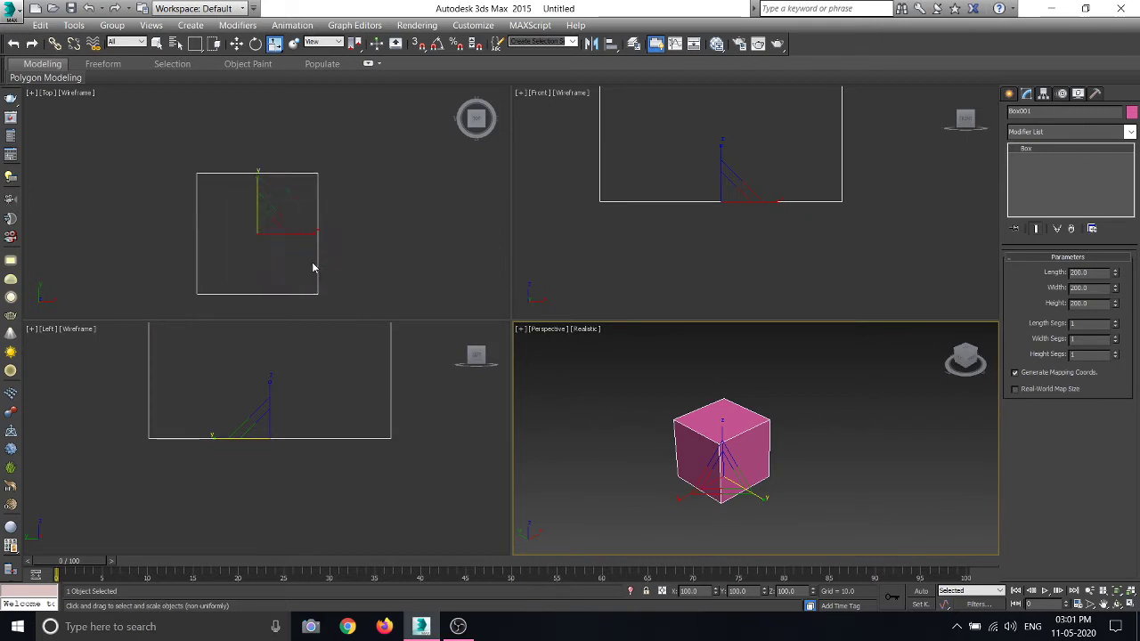
# Step: Use Select and Non-uniform Scale to stretch Box001 to about 148% on Z
pyautogui.click(275, 45)
pyautogui.moveTo(303, 400); pyautogui.dragTo(293, 479, button='middle')
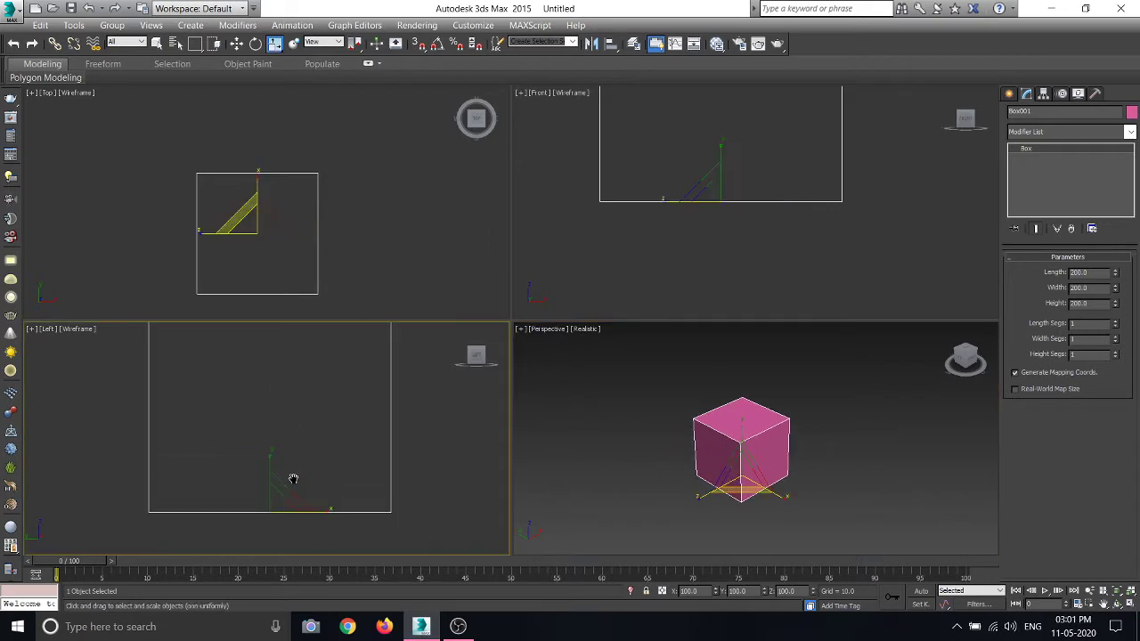
pyautogui.scroll(1, 733, 431)
pyautogui.scroll(2, 733, 432)
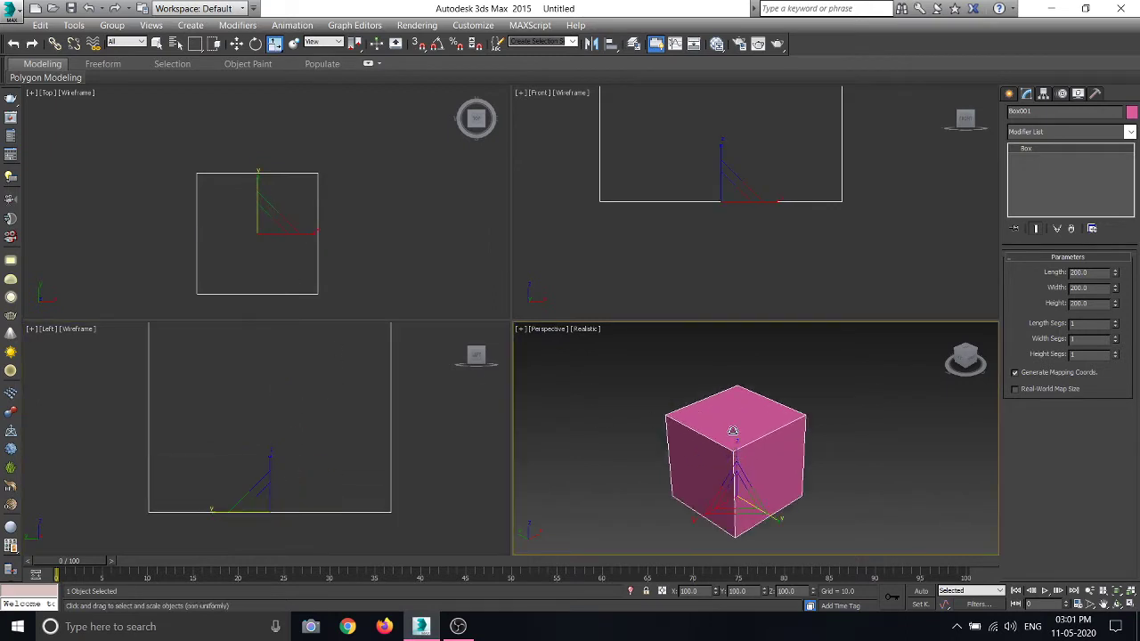
pyautogui.scroll(-2, 731, 435)
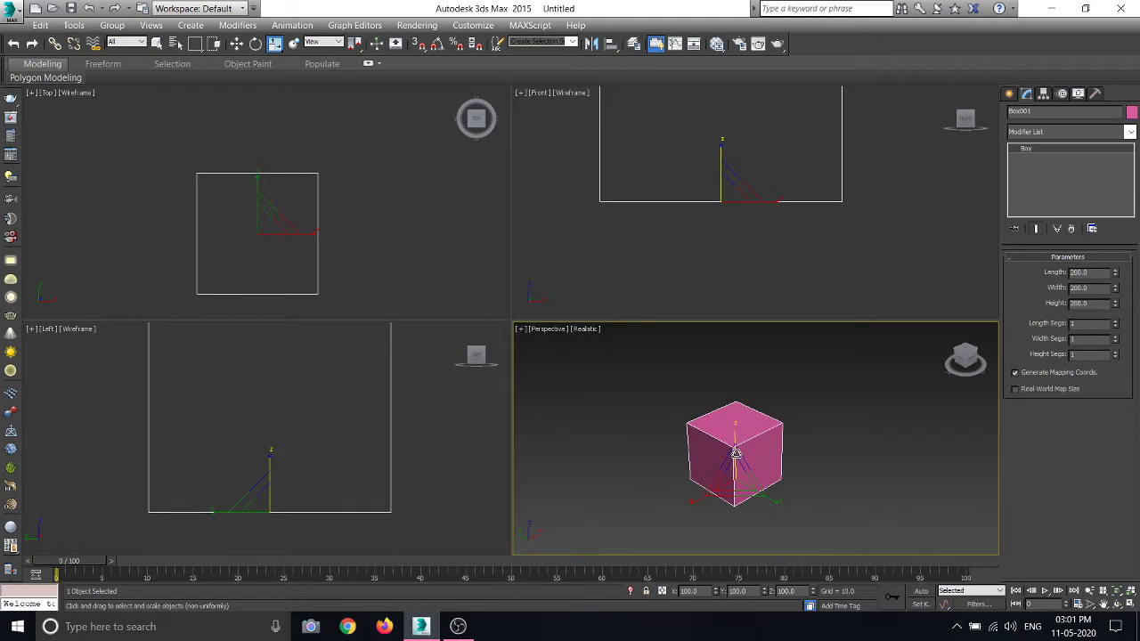
pyautogui.moveTo(735, 451); pyautogui.dragTo(735, 412)
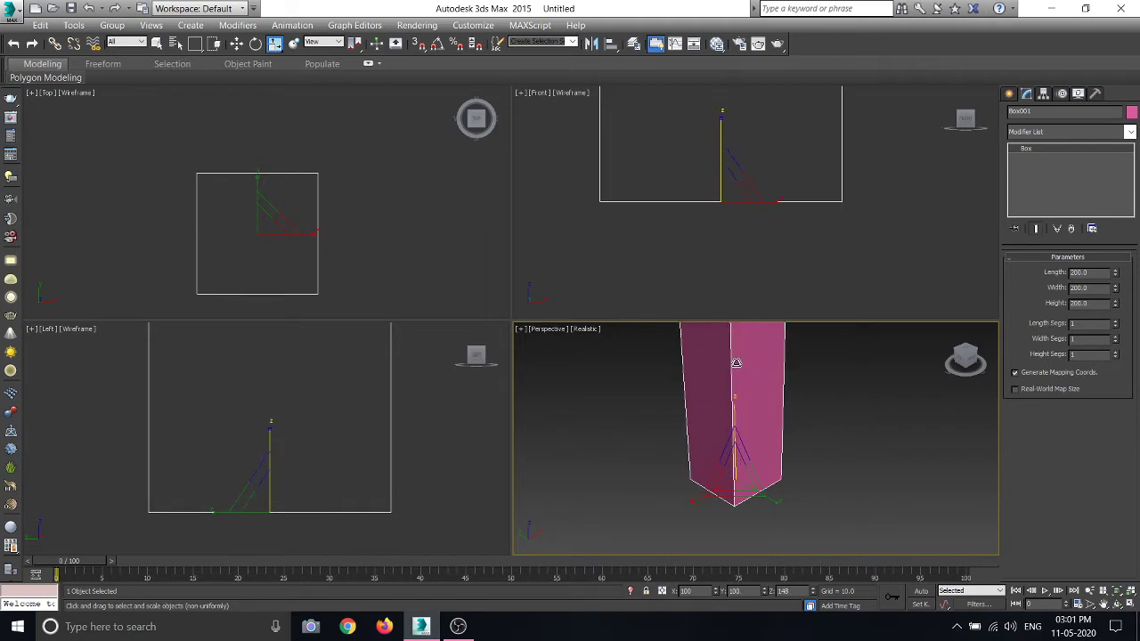
# Step: Maximize the Perspective viewport and try scaling the box along Z, Y and XZ
pyautogui.hotkey('alt', 'w')
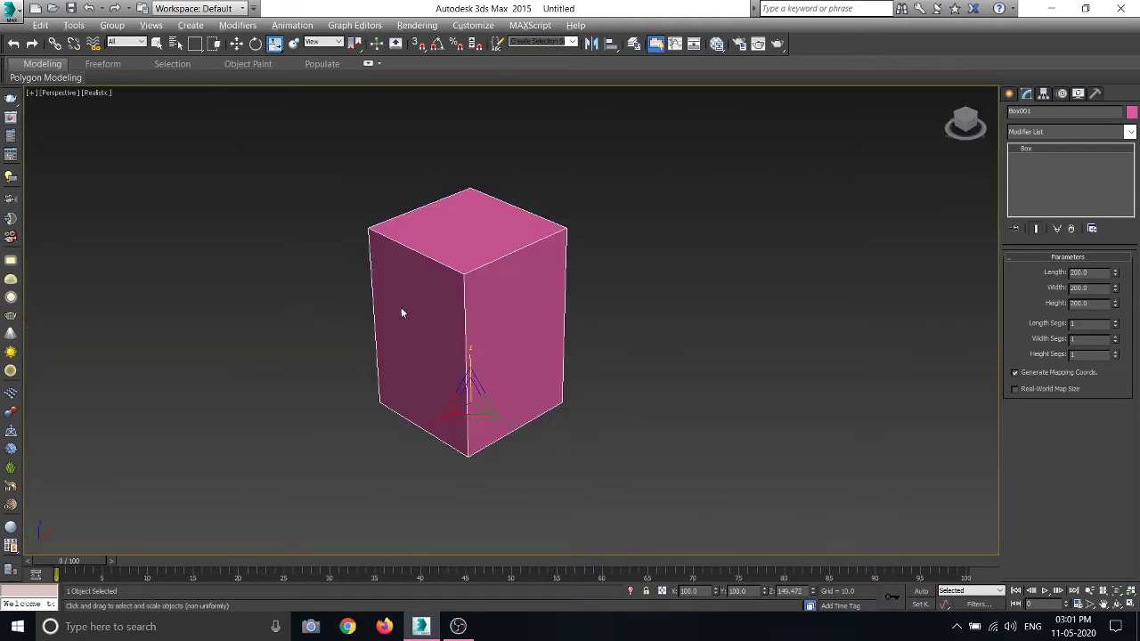
pyautogui.moveTo(468, 365); pyautogui.dragTo(483, 382, button='middle')
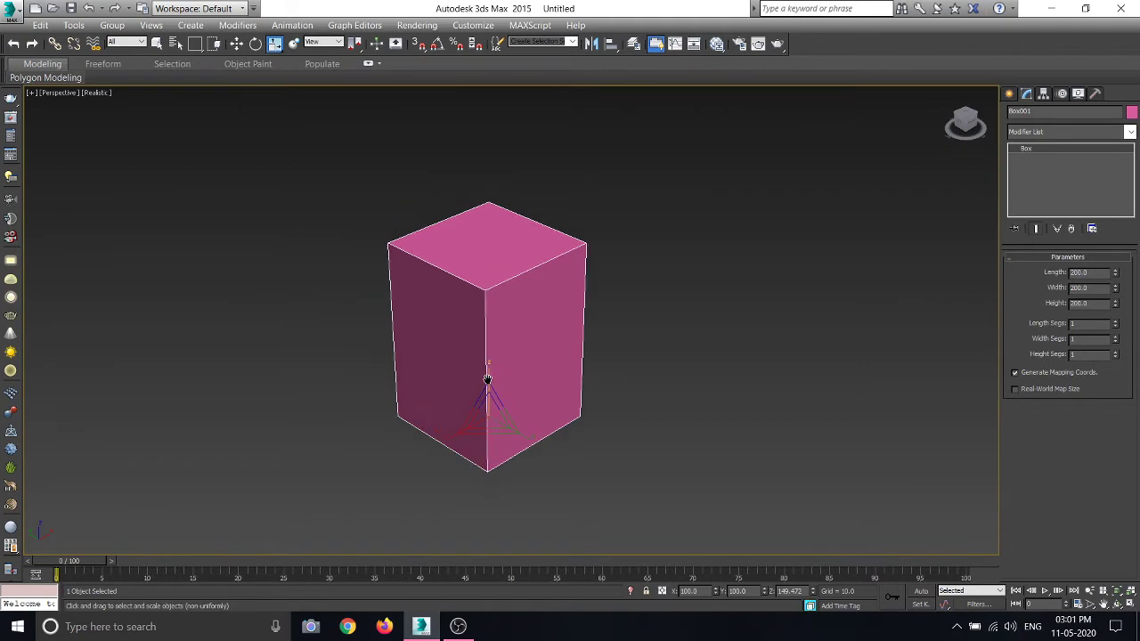
pyautogui.scroll(2, 483, 382)
pyautogui.scroll(3, 484, 395)
pyautogui.scroll(-3, 493, 402)
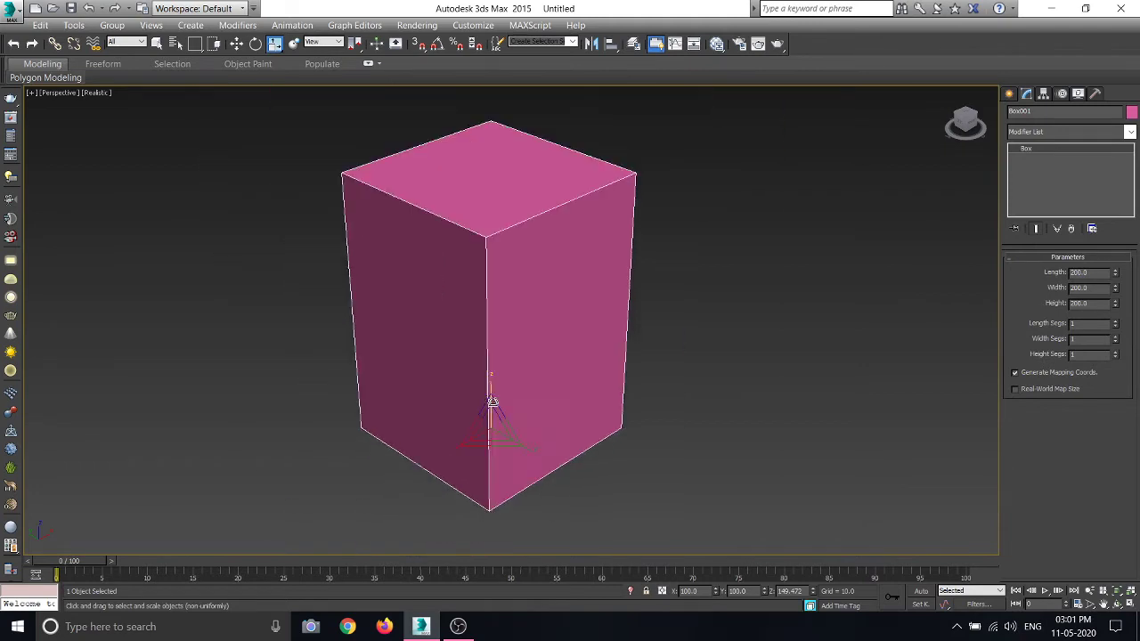
pyautogui.scroll(-2, 493, 402)
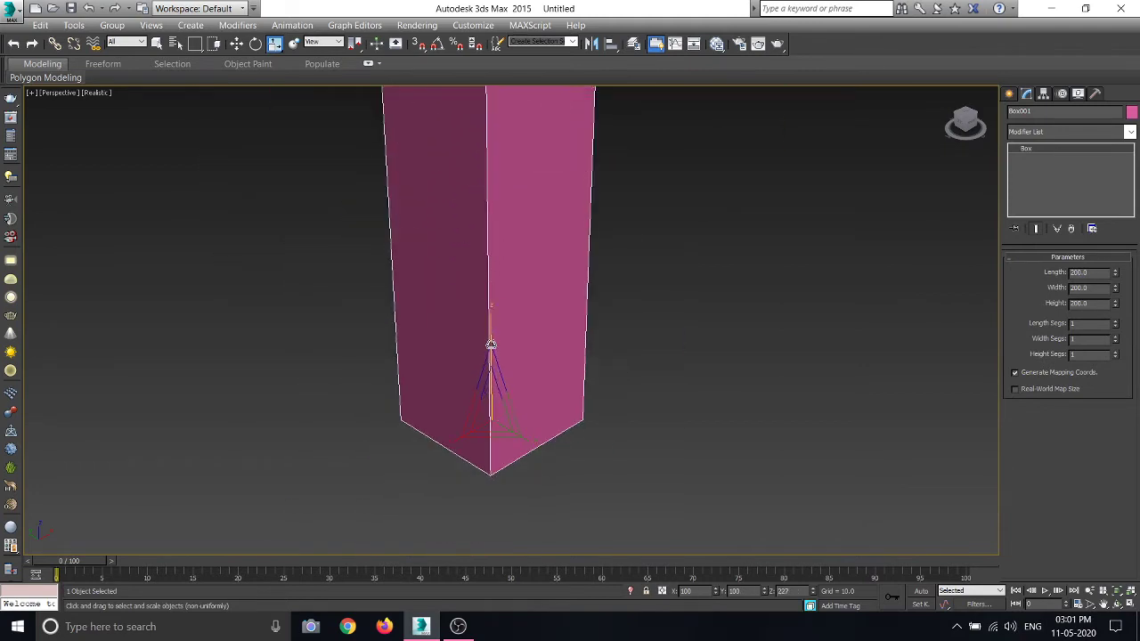
pyautogui.moveTo(492, 392); pyautogui.dragTo(493, 403)
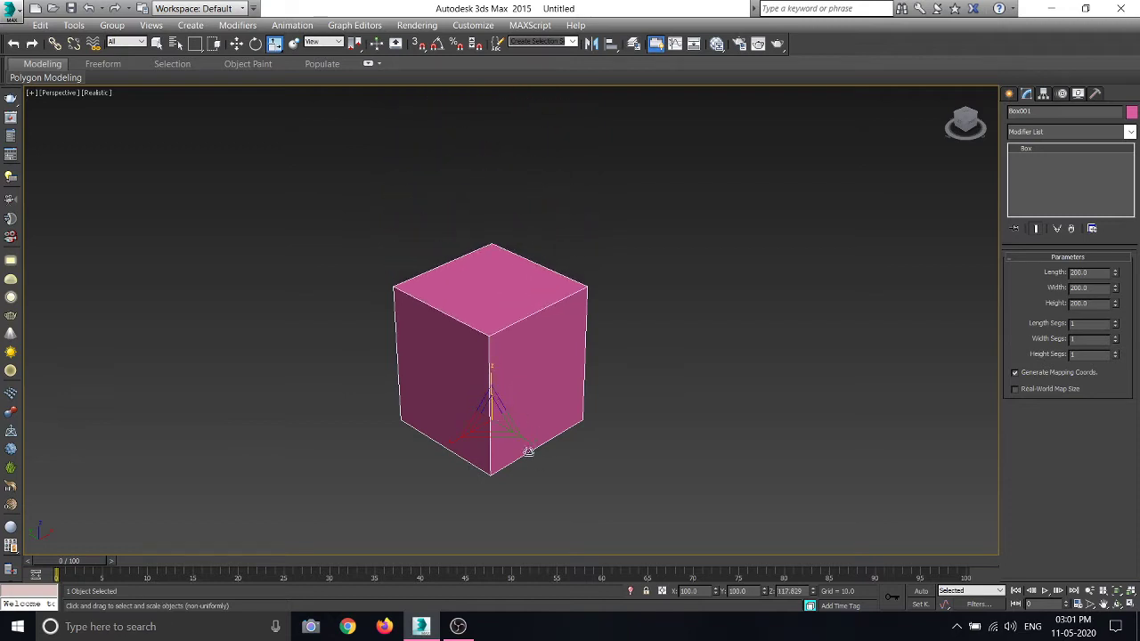
pyautogui.moveTo(528, 441); pyautogui.dragTo(585, 466)
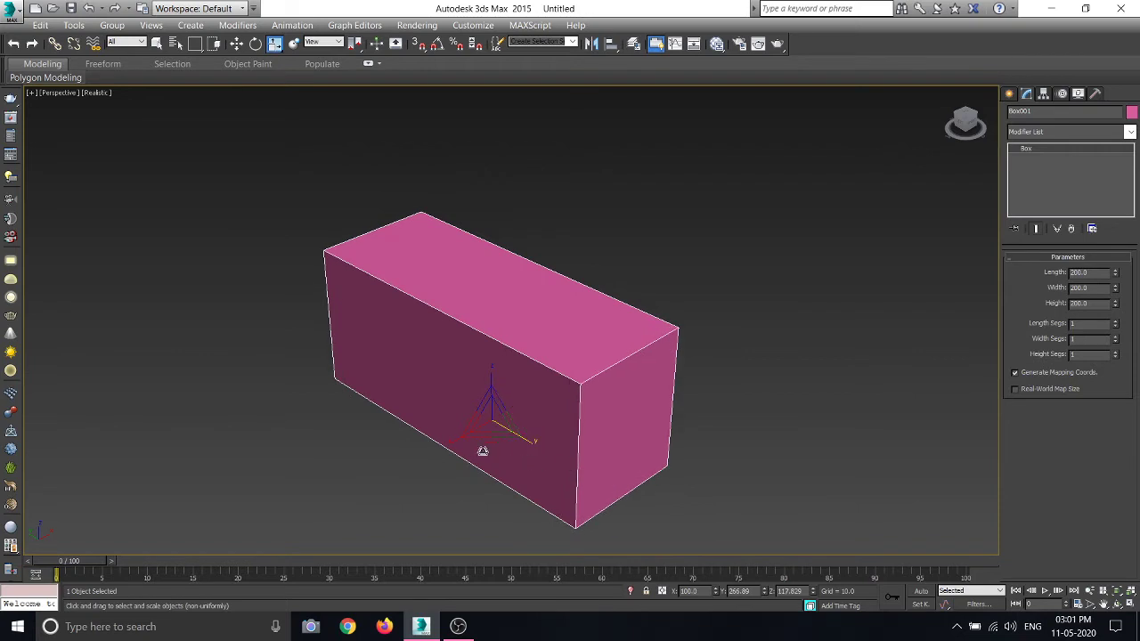
pyautogui.moveTo(470, 432)
pyautogui.mouseDown()
pyautogui.moveTo(406, 461)
pyautogui.moveTo(448, 441)
pyautogui.moveTo(722, 388)
pyautogui.mouseUp()
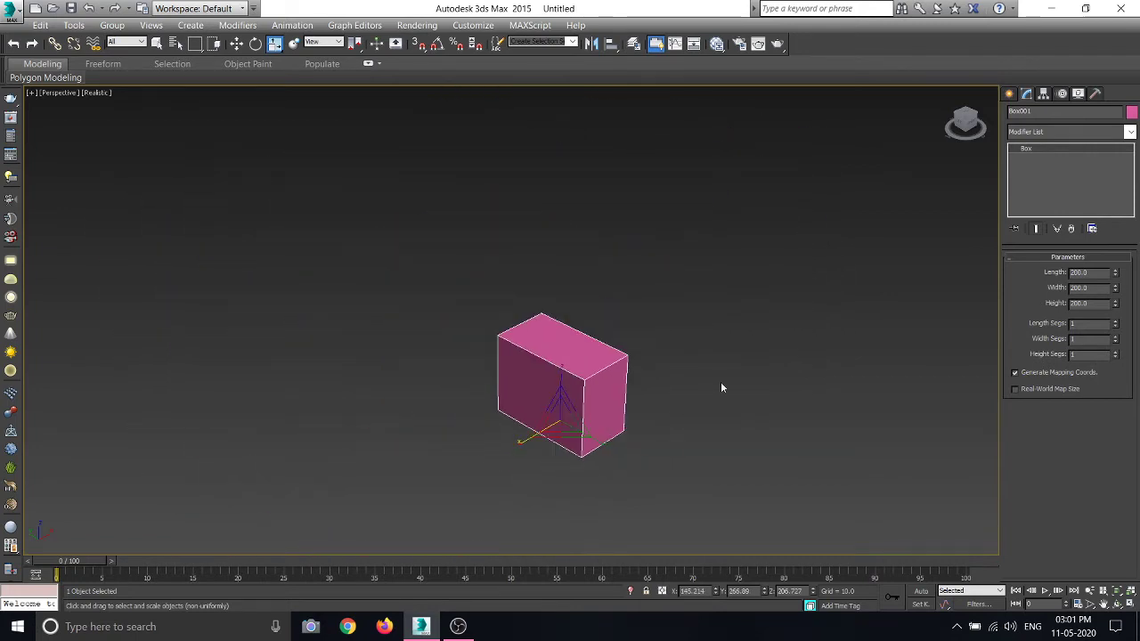
# Step: Reselect the box, scale it up uniformly, then delete it
pyautogui.click(699, 387)
pyautogui.click(600, 388)
pyautogui.click(672, 374)
pyautogui.click(605, 374)
pyautogui.hotkey('ctrl', 'z')
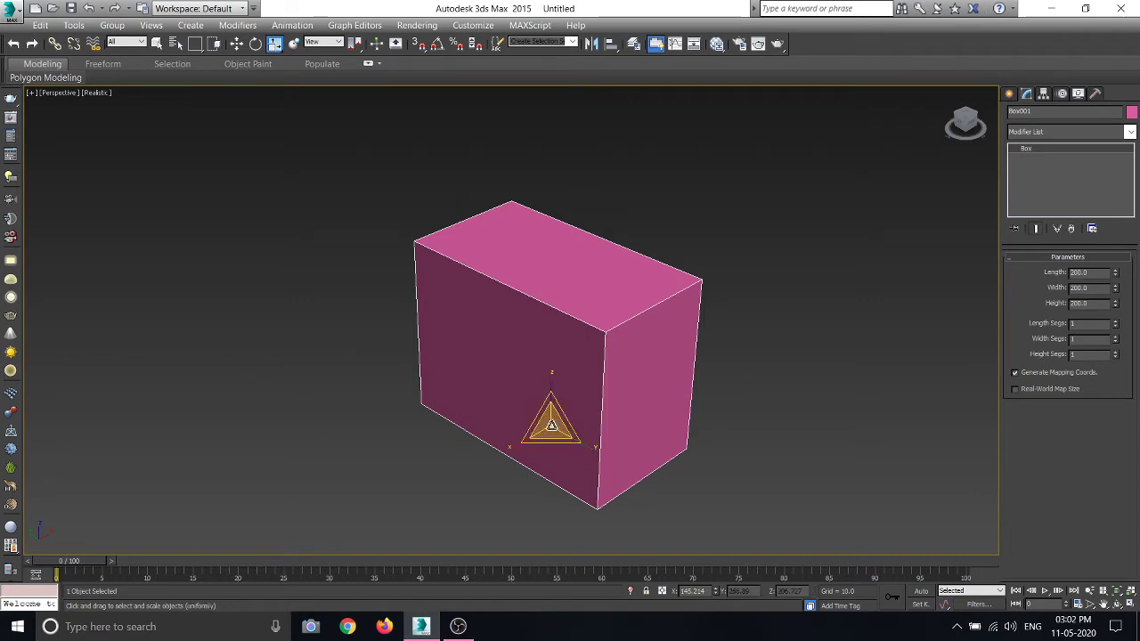
pyautogui.moveTo(551, 426)
pyautogui.mouseDown()
pyautogui.moveTo(626, 166)
pyautogui.moveTo(507, 498)
pyautogui.mouseUp()
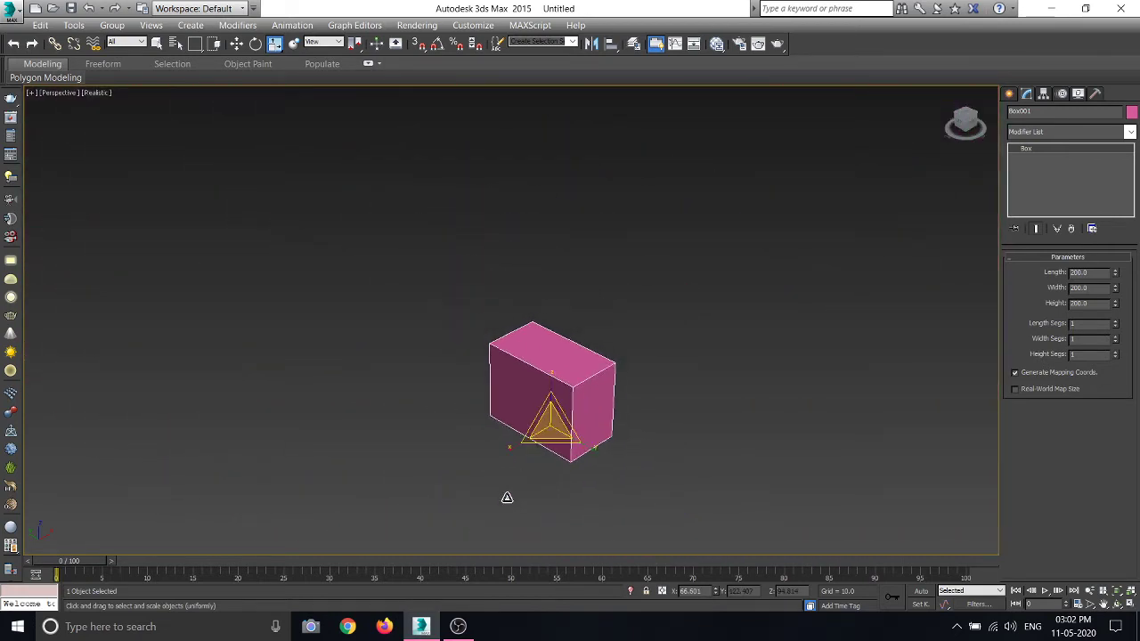
pyautogui.press('Delete')
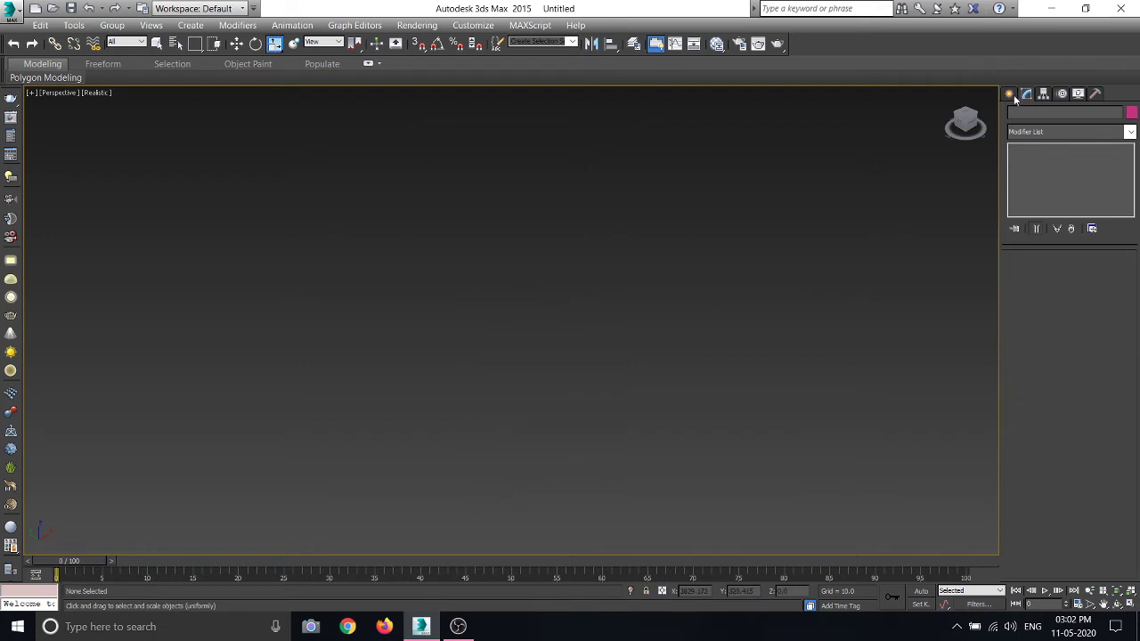
# Step: Create a new pink Box001 by dragging its base and setting its height in the viewport
pyautogui.click(1013, 96)
pyautogui.click(1051, 184)
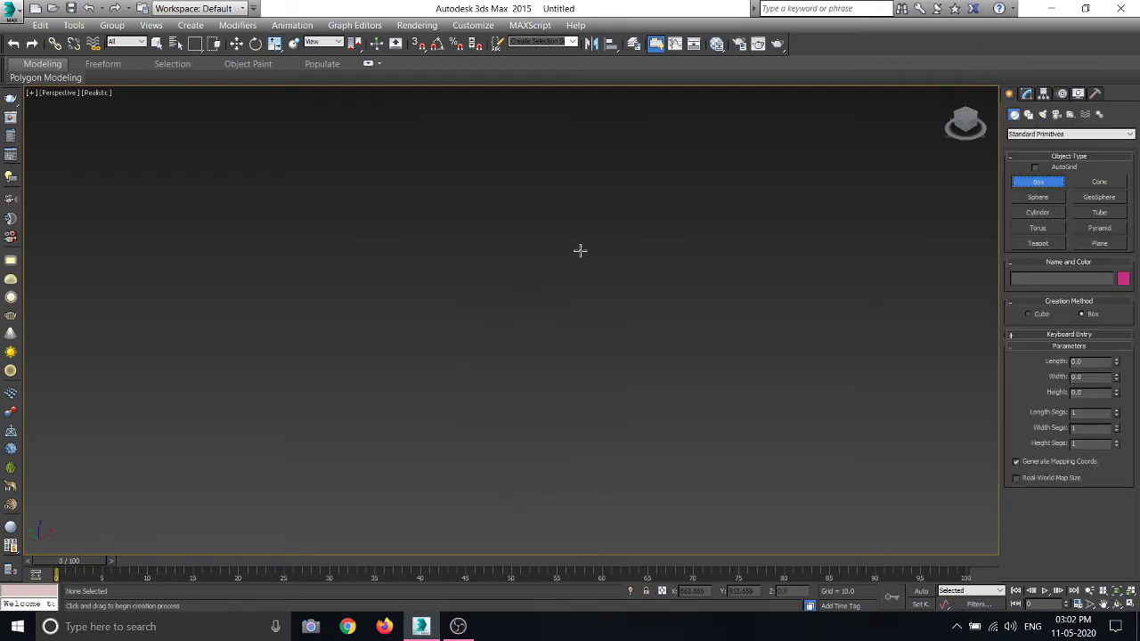
pyautogui.moveTo(580, 252)
pyautogui.mouseDown()
pyautogui.moveTo(493, 415)
pyautogui.moveTo(622, 511)
pyautogui.mouseUp()
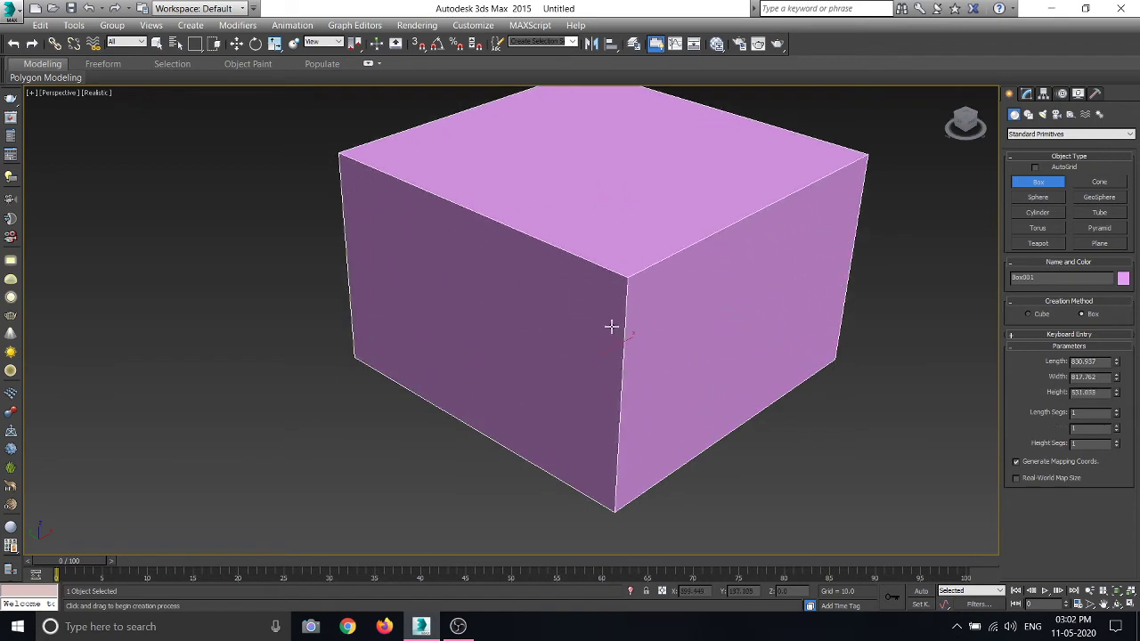
pyautogui.click(541, 348)
pyautogui.scroll(-5, 195, 237)
pyautogui.press('r')
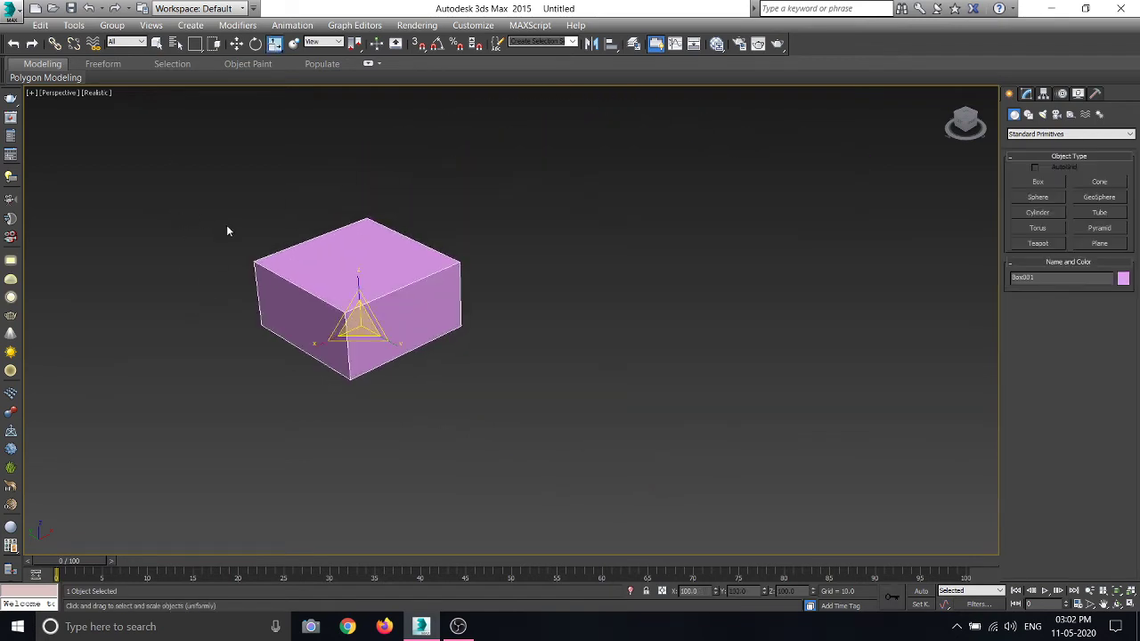
pyautogui.scroll(4, 317, 276)
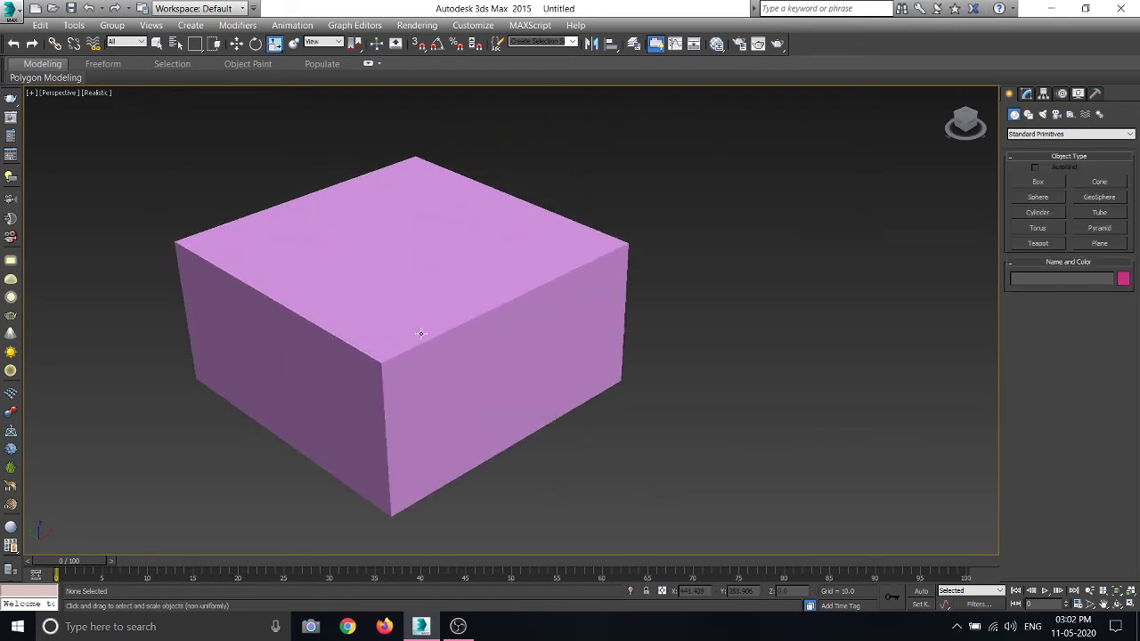
pyautogui.scroll(-2, 403, 295)
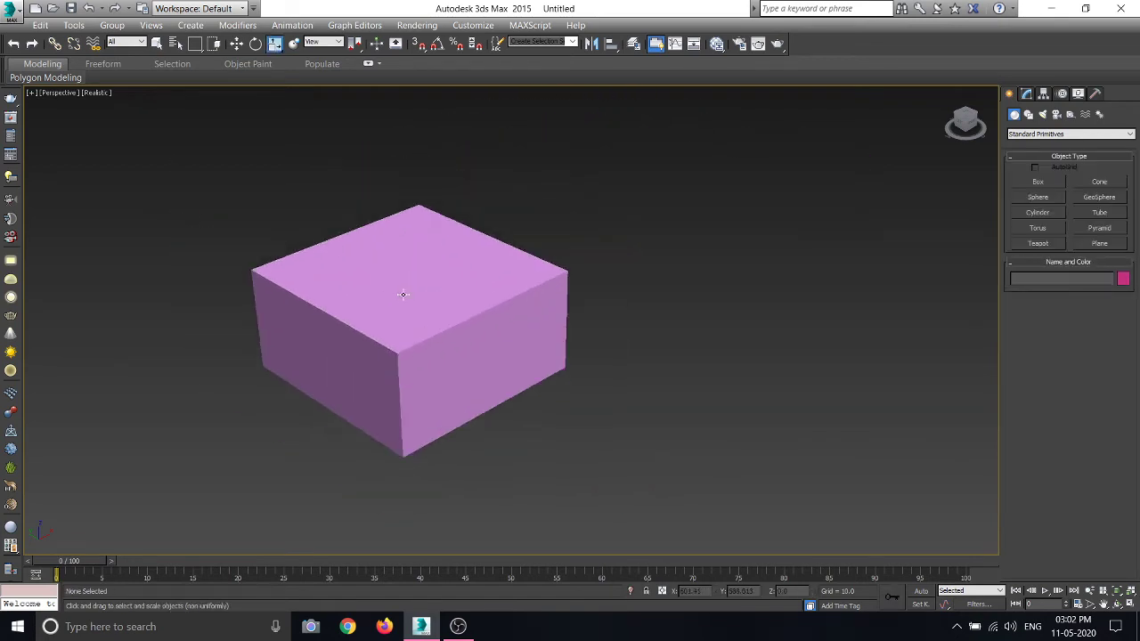
# Step: Raise the box about 105 units along Z with Select and Move, ending on Select and Scale
pyautogui.click(237, 45)
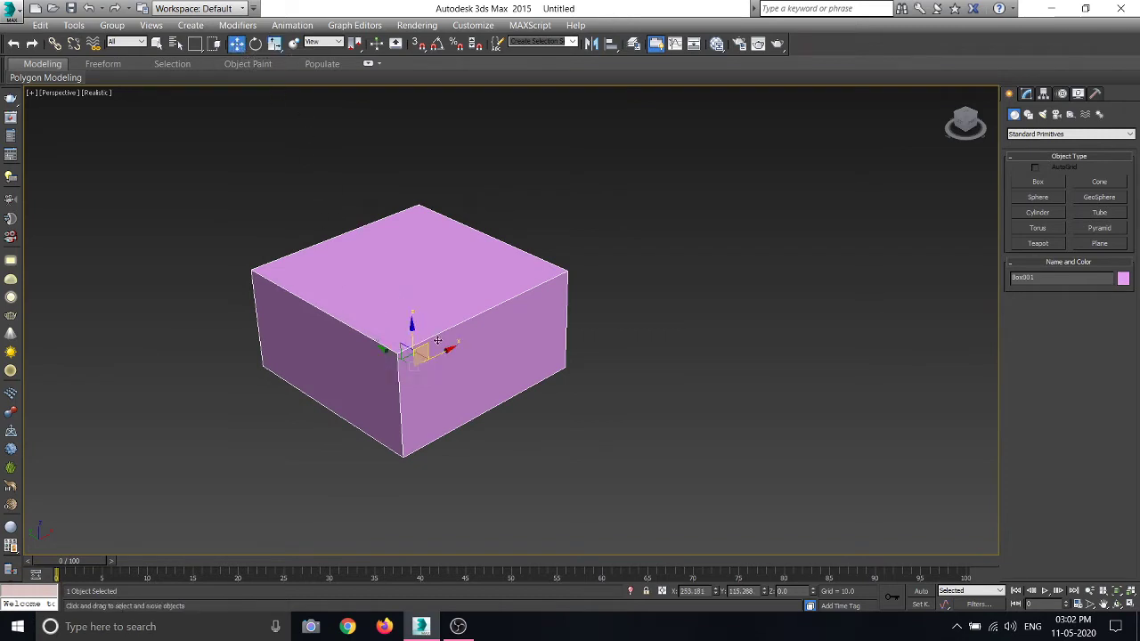
pyautogui.moveTo(411, 328); pyautogui.dragTo(417, 305)
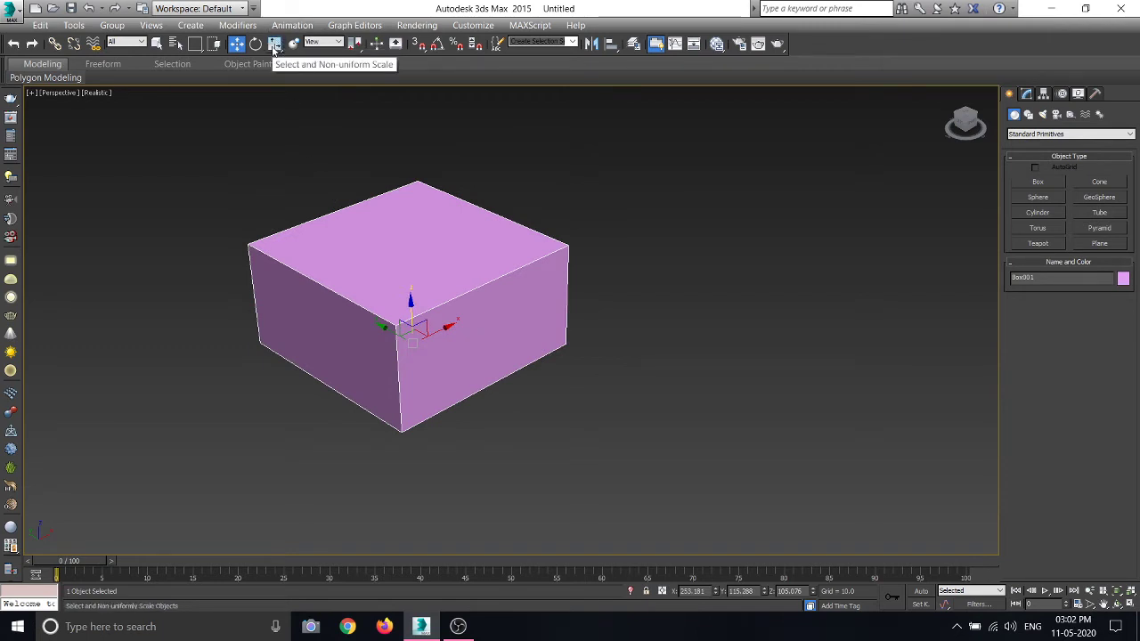
pyautogui.click(274, 47)
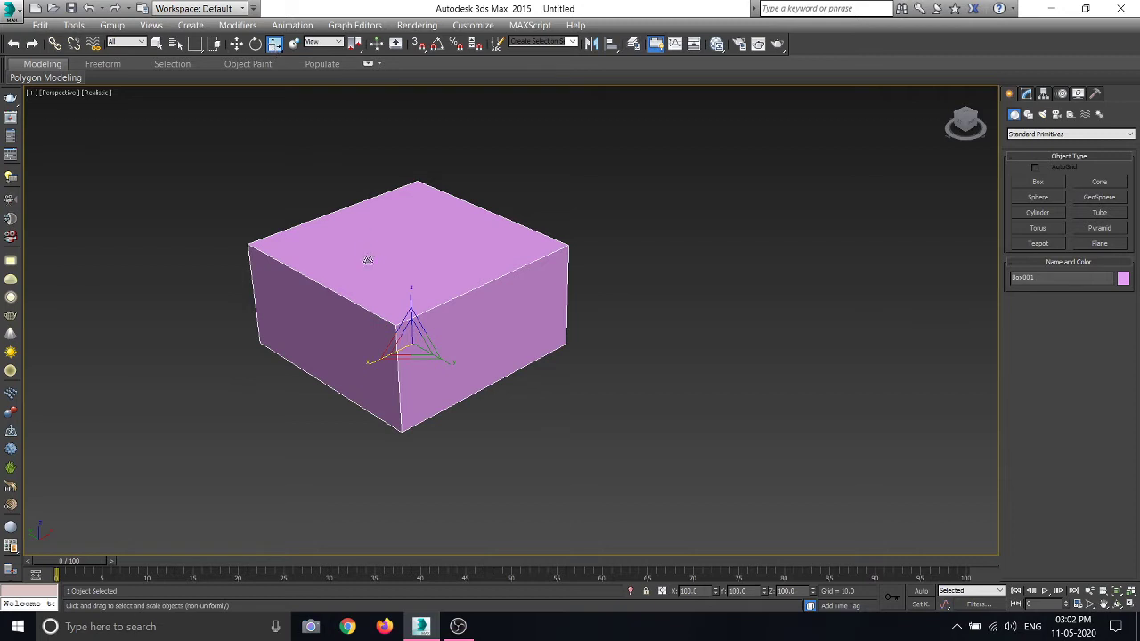
pyautogui.click(236, 43)
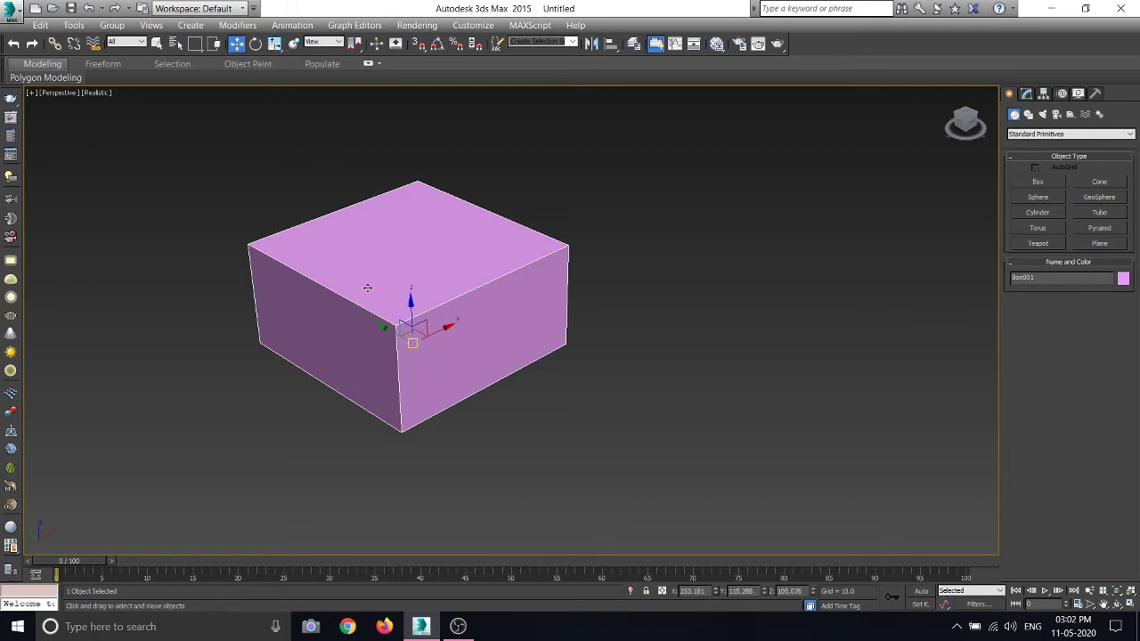
pyautogui.click(256, 44)
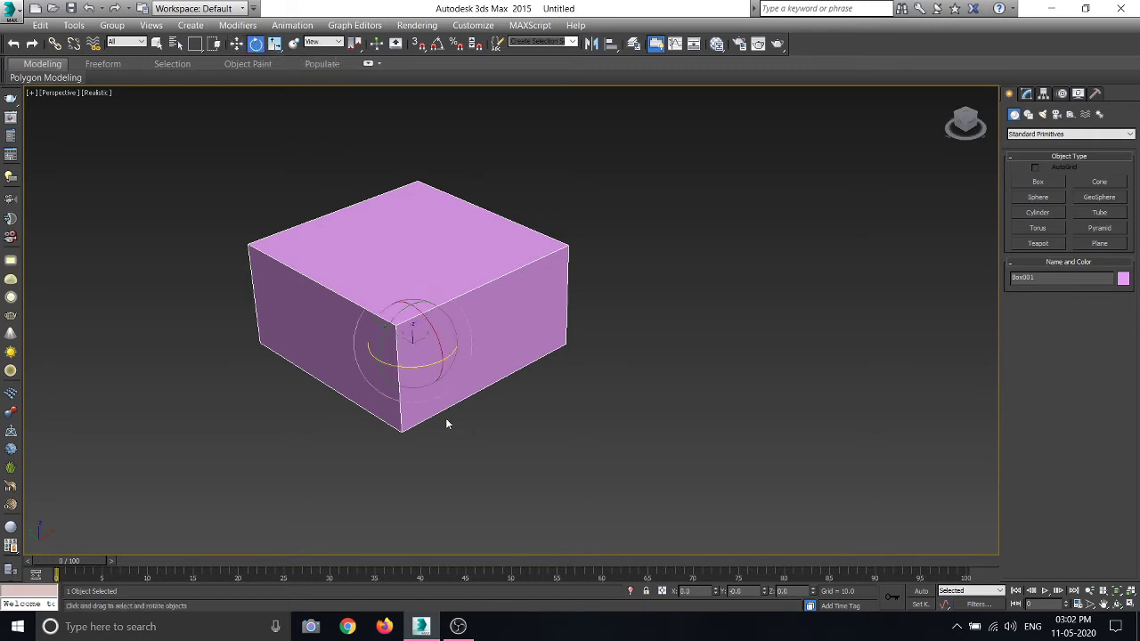
pyautogui.click(278, 43)
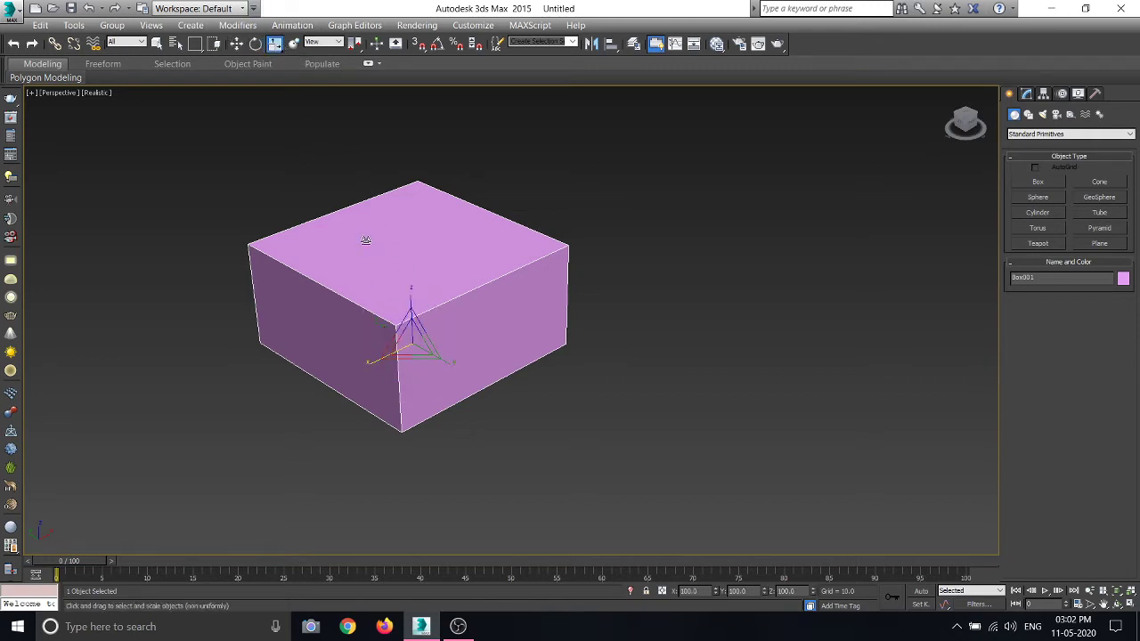
pyautogui.scroll(3, 407, 364)
pyautogui.scroll(-3, 476, 368)
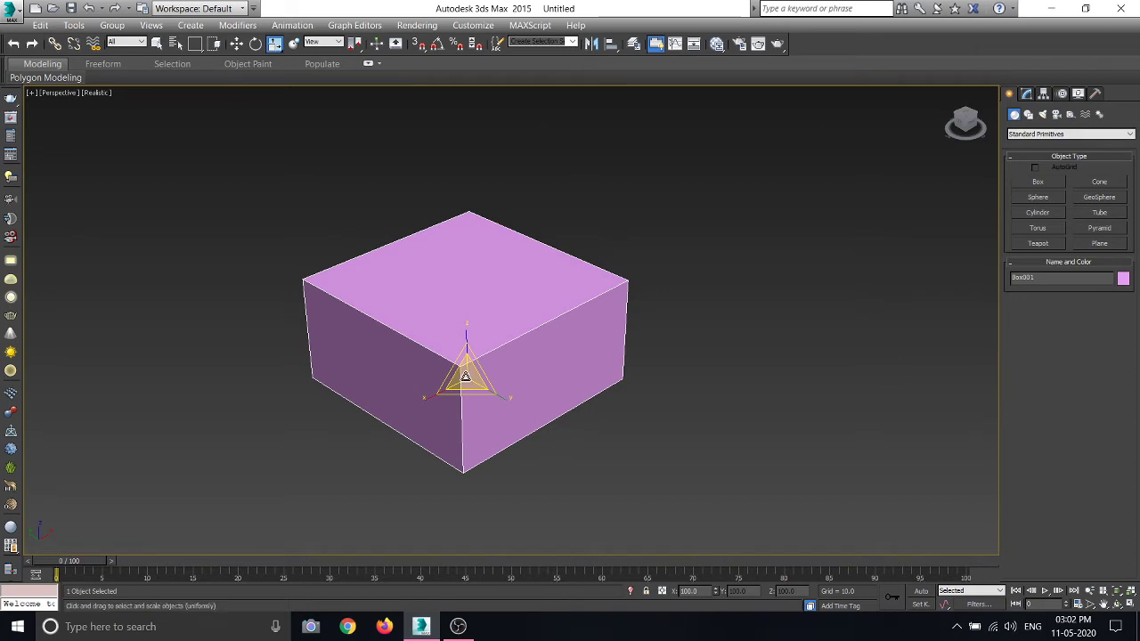
# Step: Scale the box uniformly and along X, Y and Z into a broad low block, then restore four viewports
pyautogui.moveTo(465, 376); pyautogui.dragTo(509, 237)
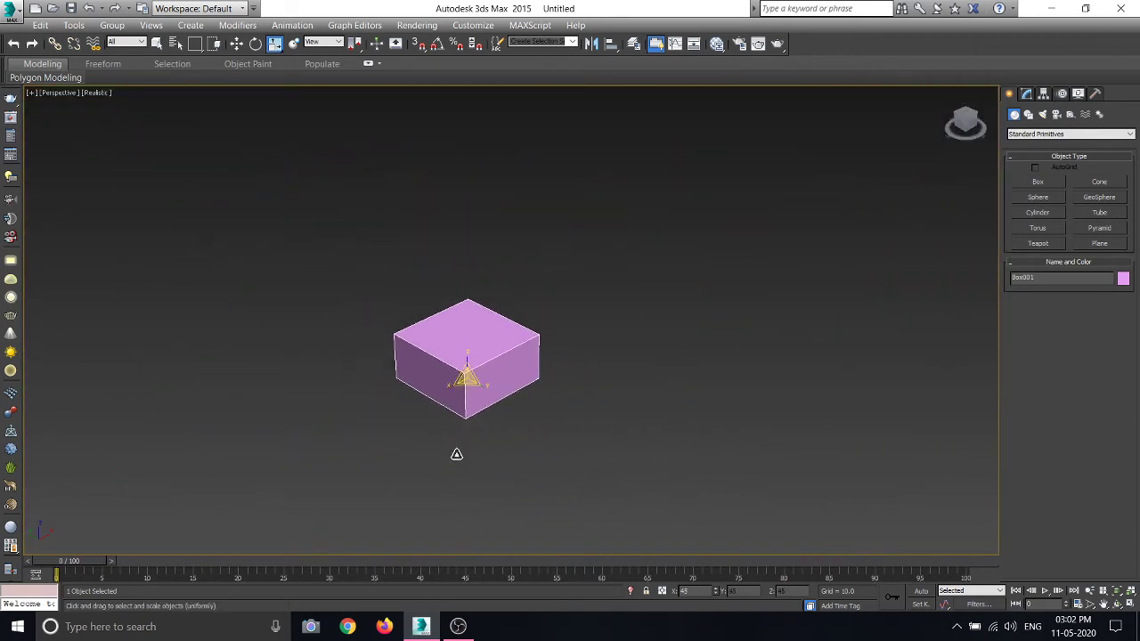
pyautogui.moveTo(510, 237)
pyautogui.mouseDown()
pyautogui.moveTo(497, 351)
pyautogui.moveTo(463, 332)
pyautogui.mouseUp()
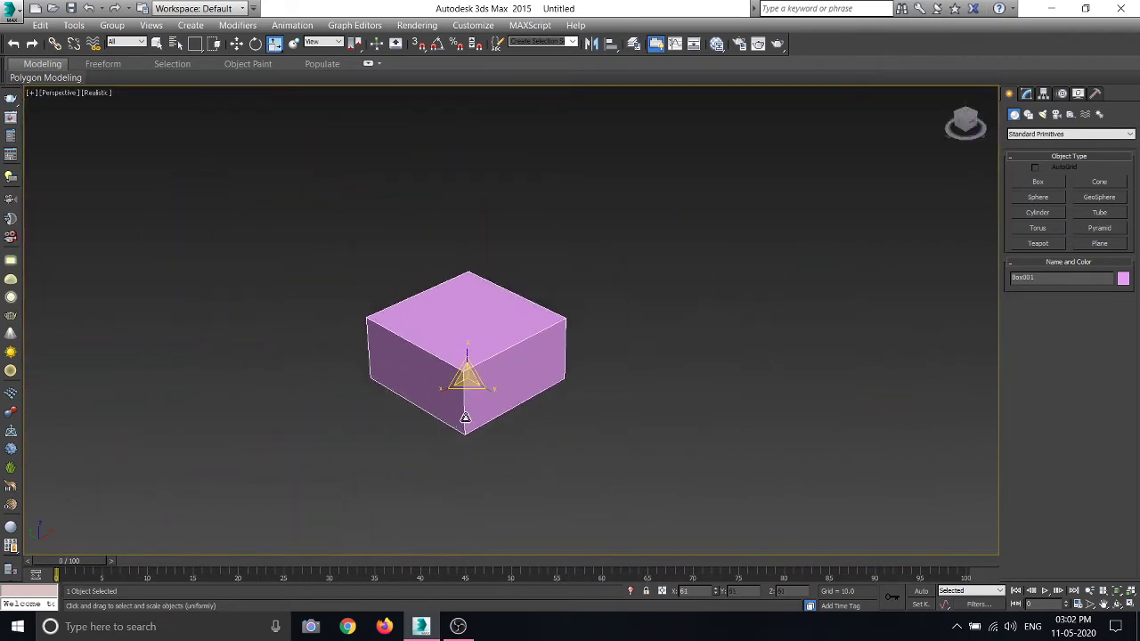
pyautogui.moveTo(463, 331); pyautogui.dragTo(467, 329)
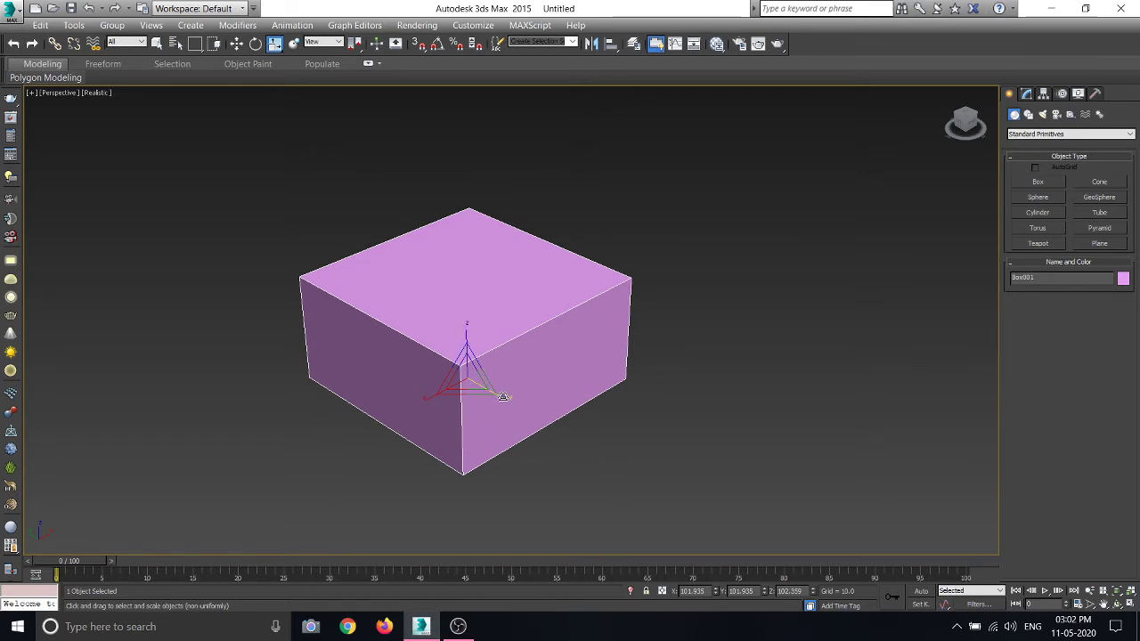
pyautogui.moveTo(503, 396); pyautogui.dragTo(514, 393)
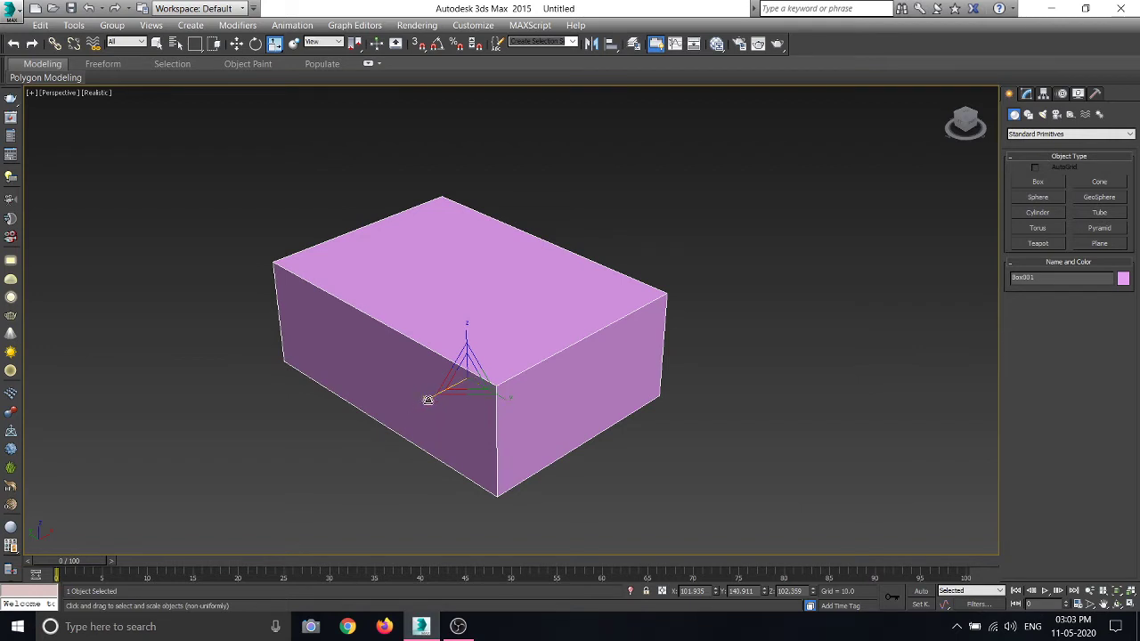
pyautogui.moveTo(427, 400); pyautogui.dragTo(434, 390)
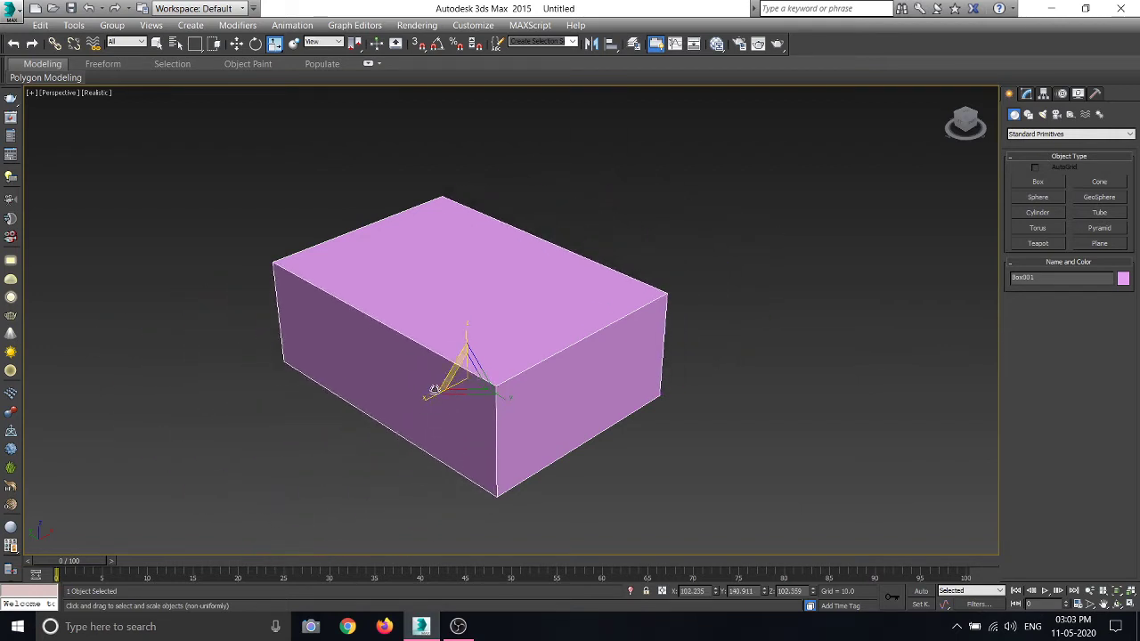
pyautogui.moveTo(466, 330); pyautogui.dragTo(466, 344)
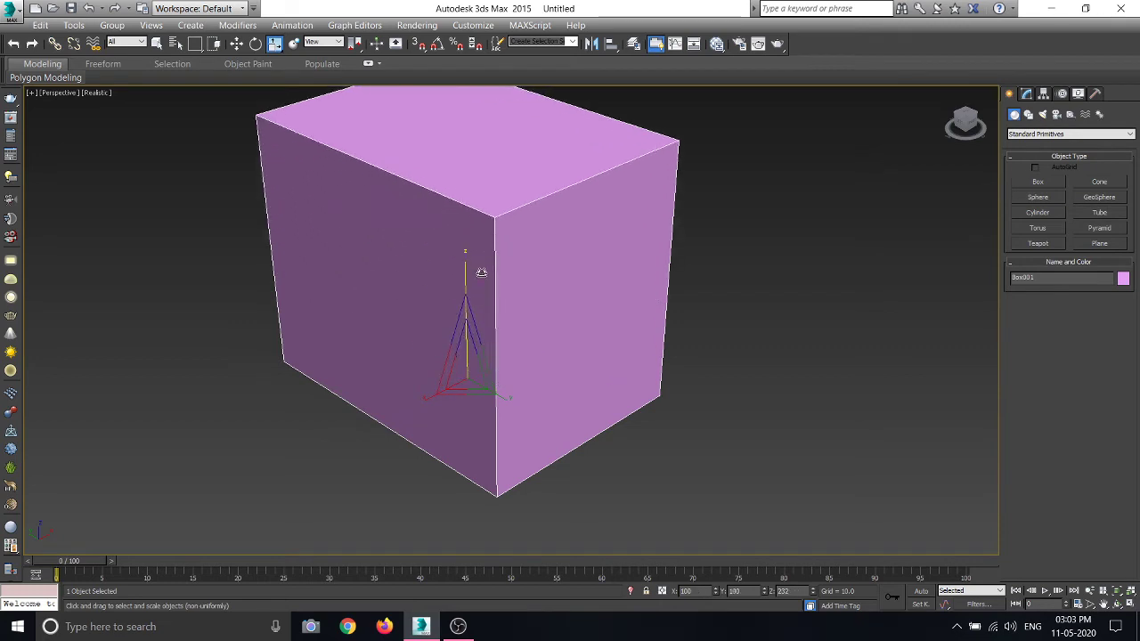
pyautogui.moveTo(498, 396); pyautogui.dragTo(489, 387)
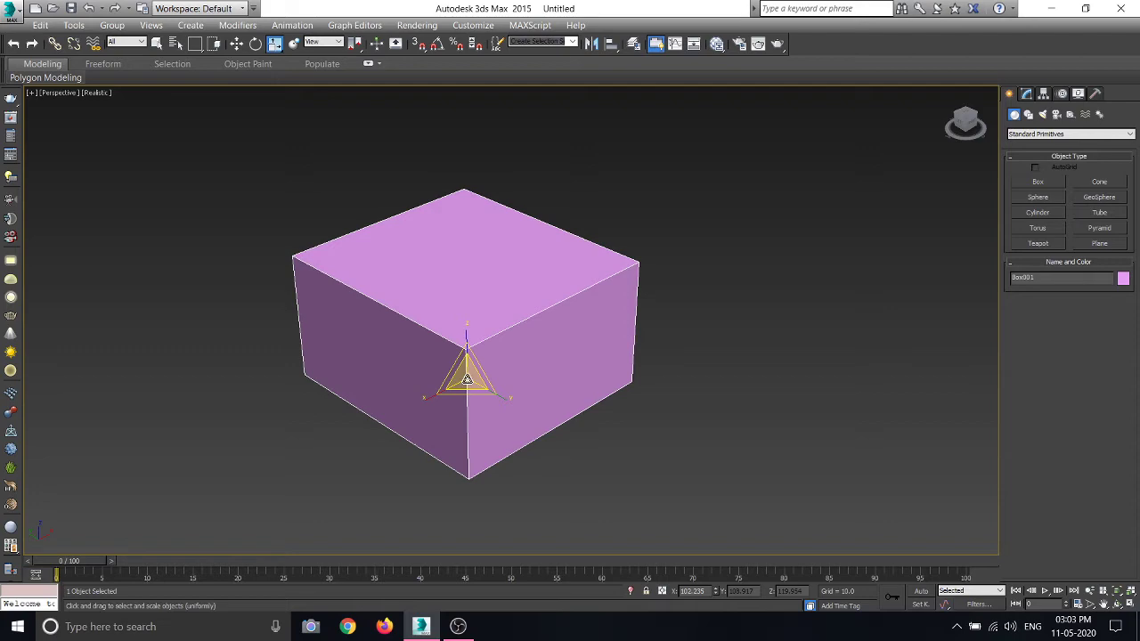
pyautogui.moveTo(467, 379)
pyautogui.mouseDown()
pyautogui.moveTo(454, 401)
pyautogui.moveTo(465, 312)
pyautogui.moveTo(463, 344)
pyautogui.mouseUp()
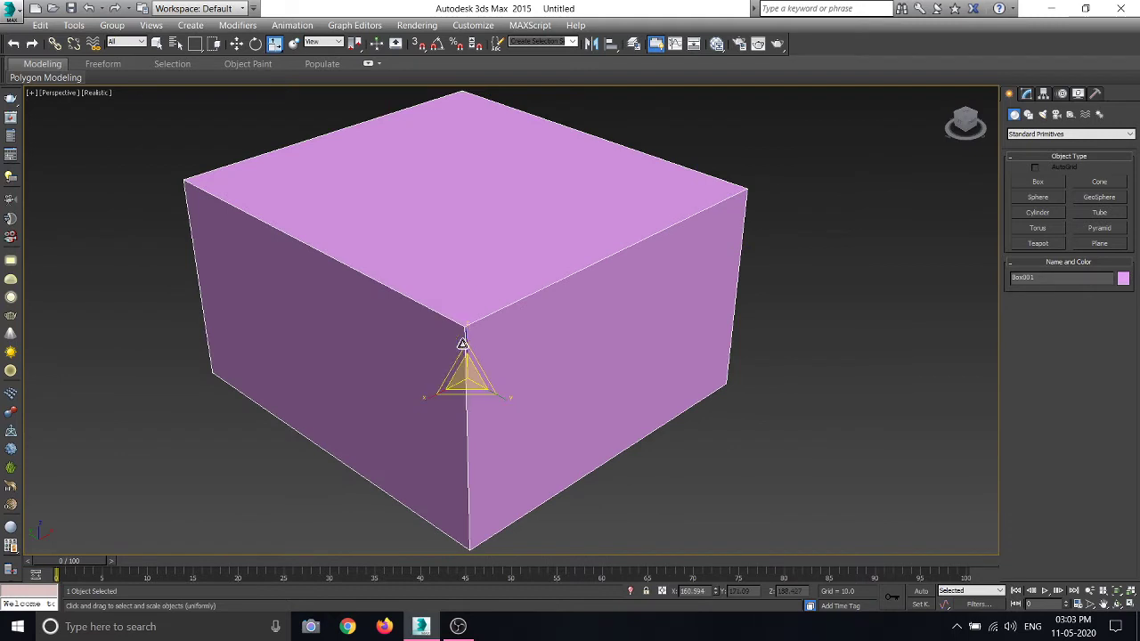
pyautogui.hotkey('alt', 'w')
# Step: Turn on Snaps Toggle, choose Select and Move, and reframe the box outline in the Top view
pyautogui.scroll(-5, 316, 241)
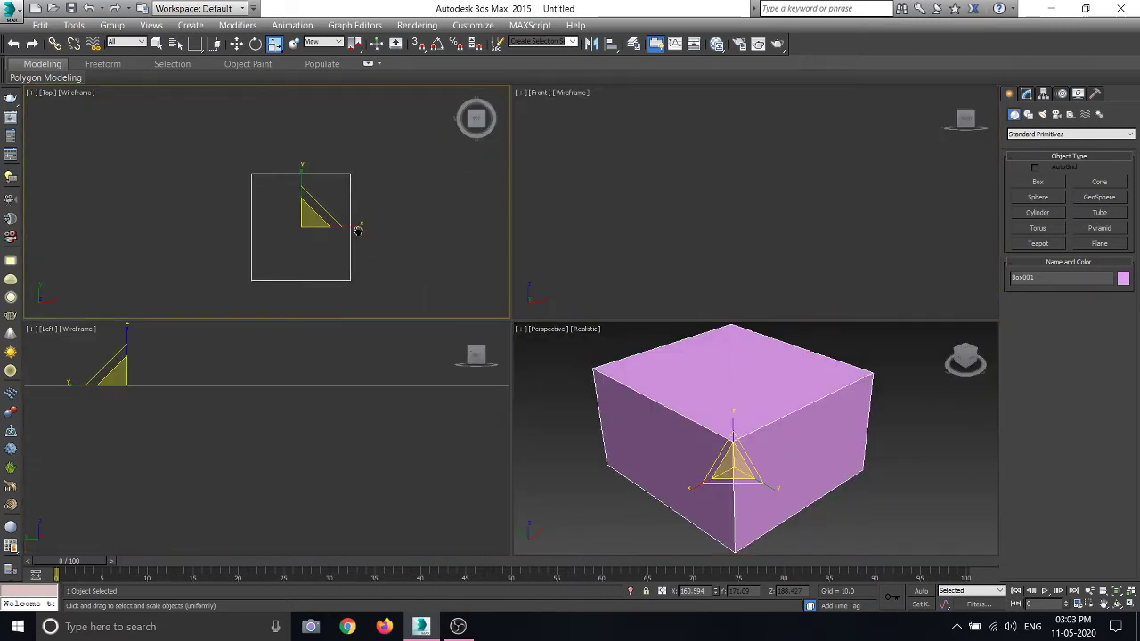
pyautogui.click(418, 46)
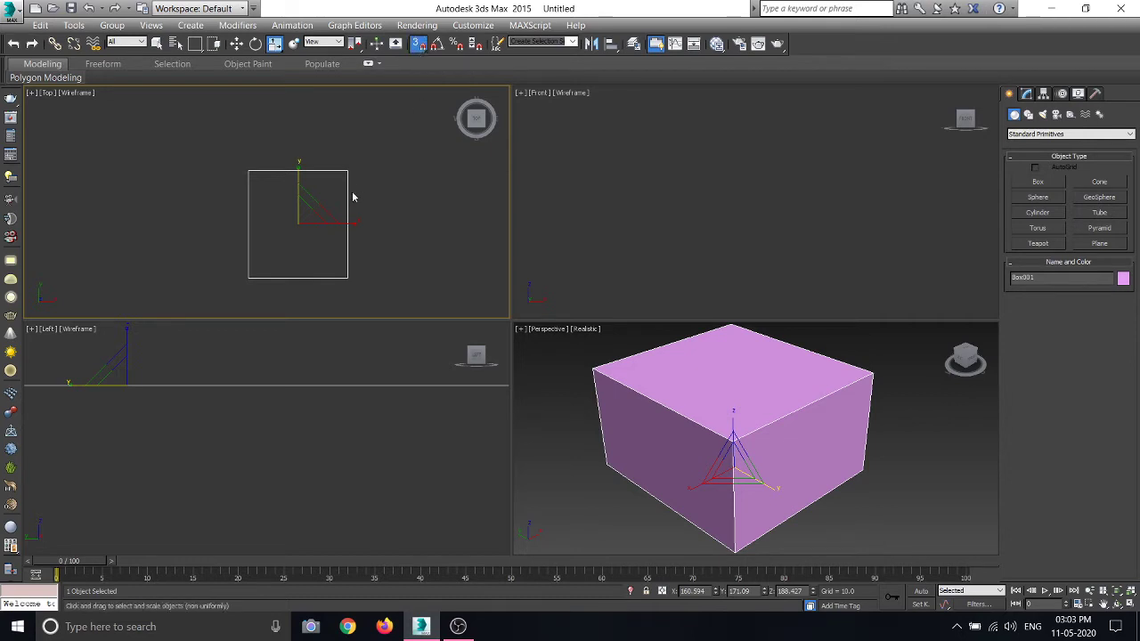
pyautogui.moveTo(384, 229); pyautogui.dragTo(353, 221, button='middle')
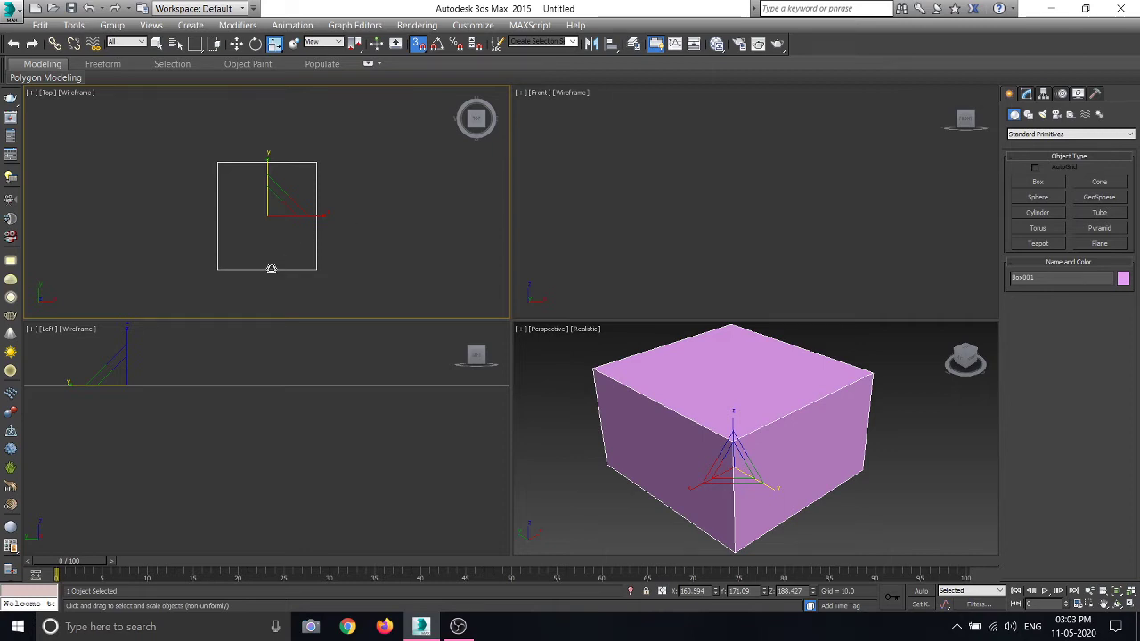
pyautogui.click(238, 43)
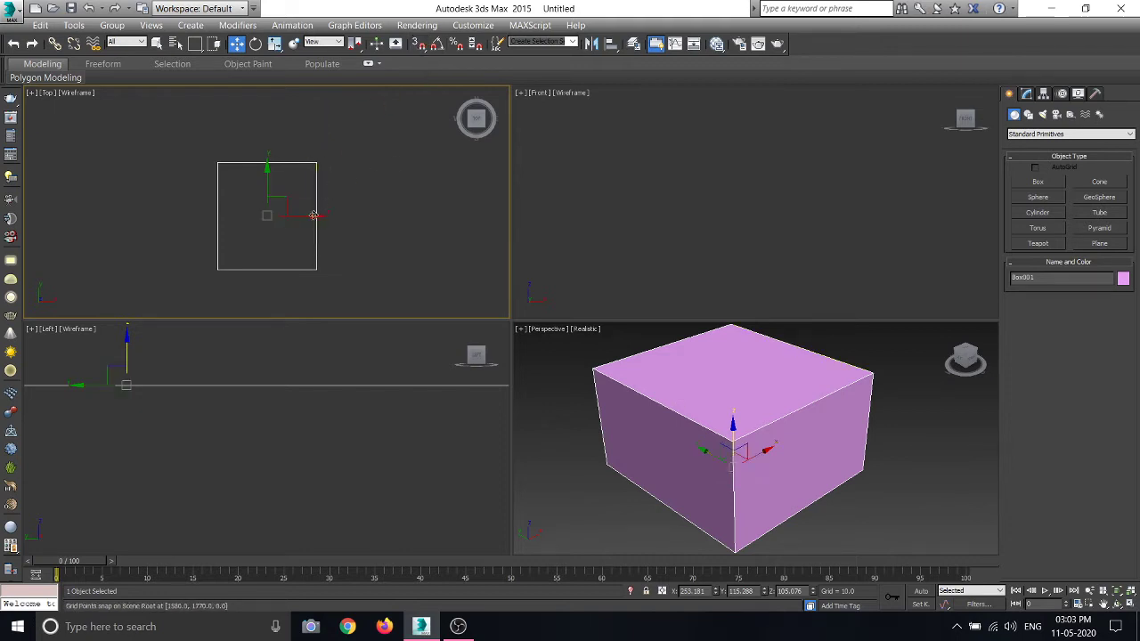
pyautogui.scroll(3, 232, 259)
pyautogui.scroll(-2, 232, 260)
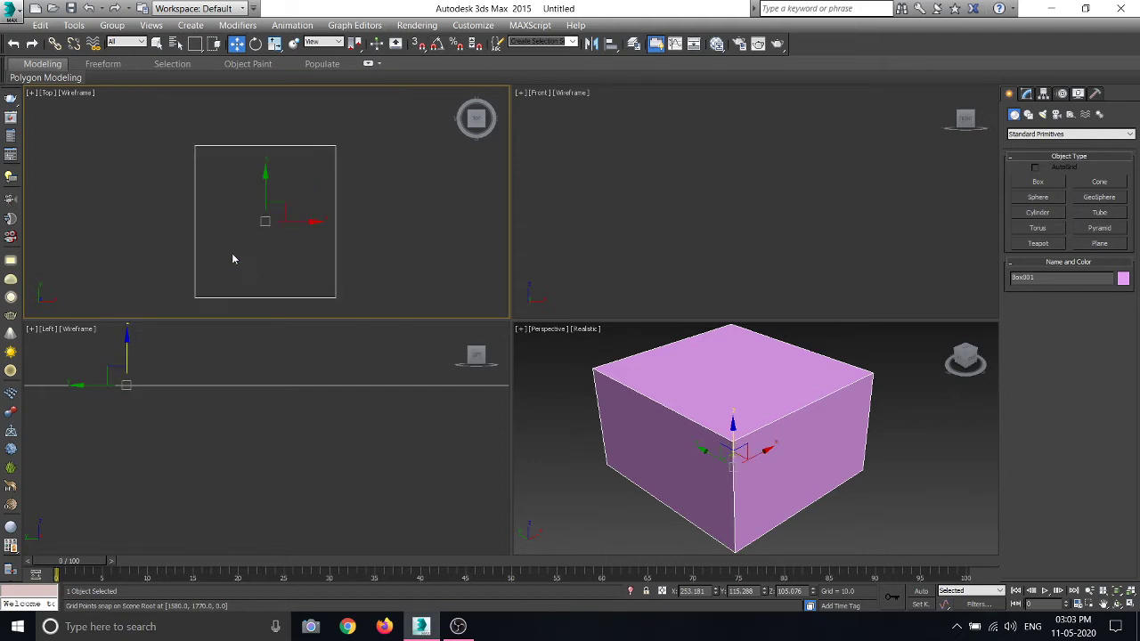
pyautogui.moveTo(233, 259)
pyautogui.mouseDown(button='middle')
pyautogui.moveTo(238, 230)
pyautogui.moveTo(182, 217)
pyautogui.mouseUp(button='middle')
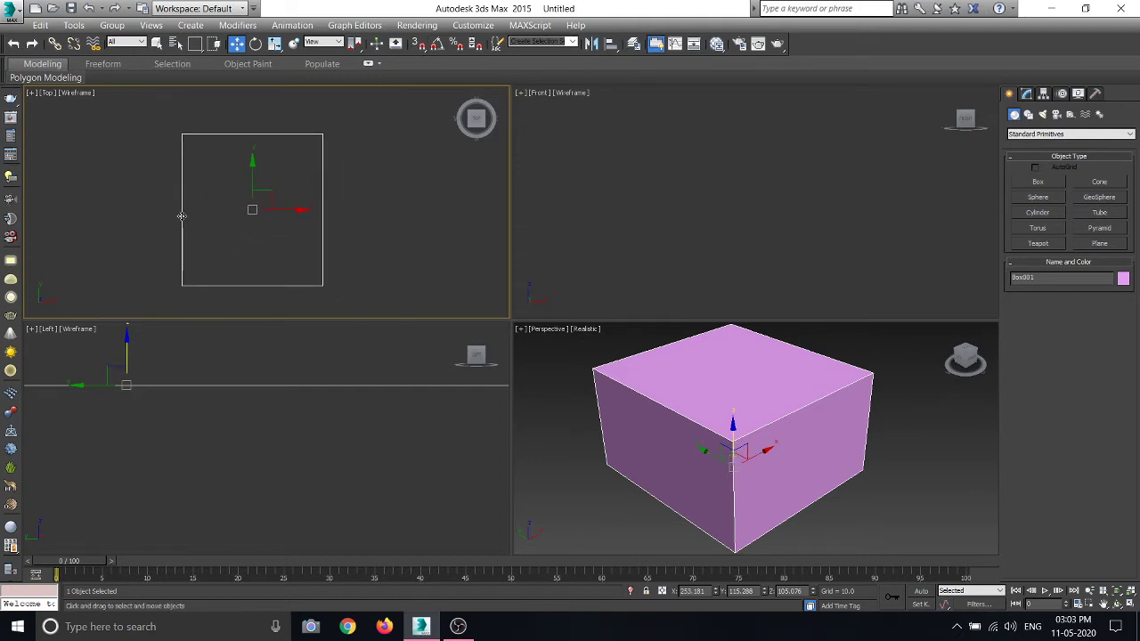
pyautogui.click(420, 50)
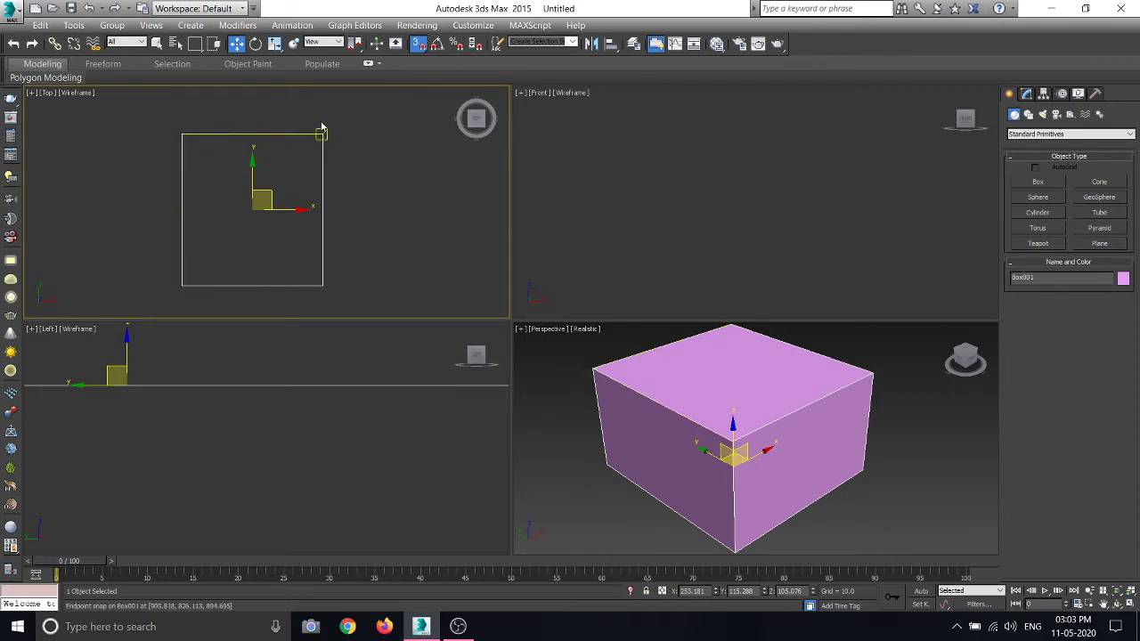
# Step: Review the snap targets in Grid and Snap Settings, opening and closing the dialog twice
pyautogui.rightClick(417, 46)
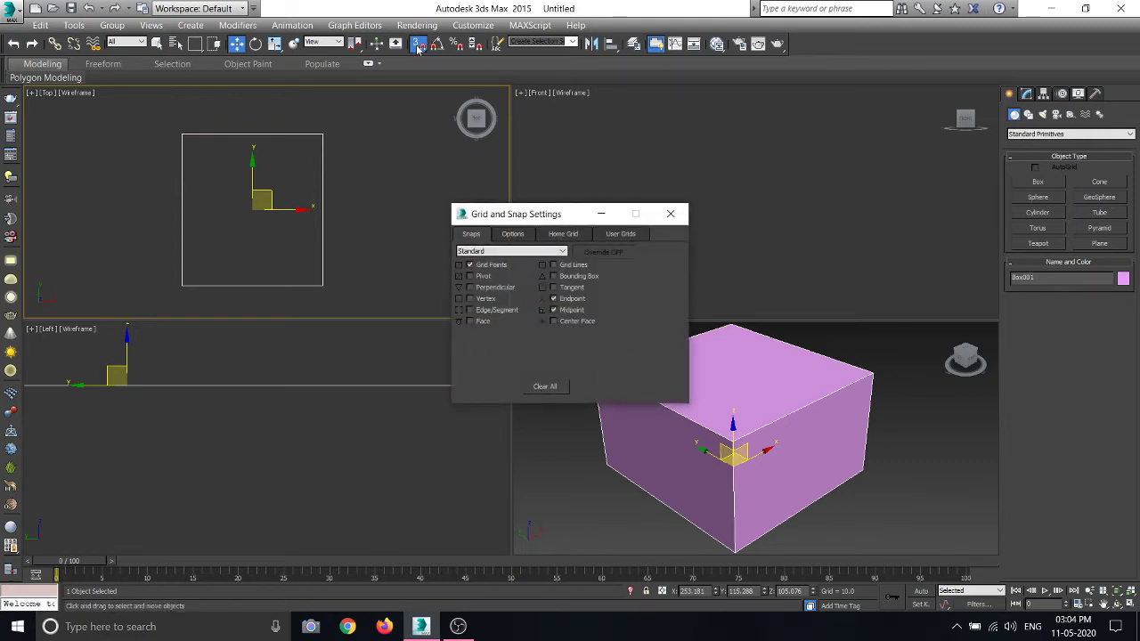
pyautogui.click(671, 214)
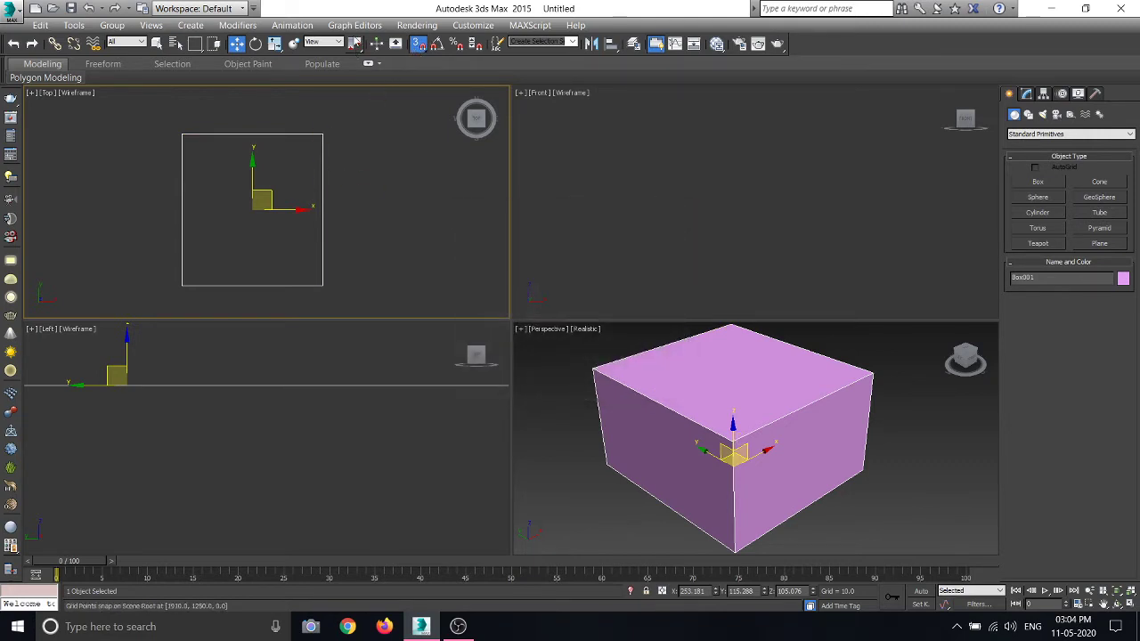
pyautogui.rightClick(418, 47)
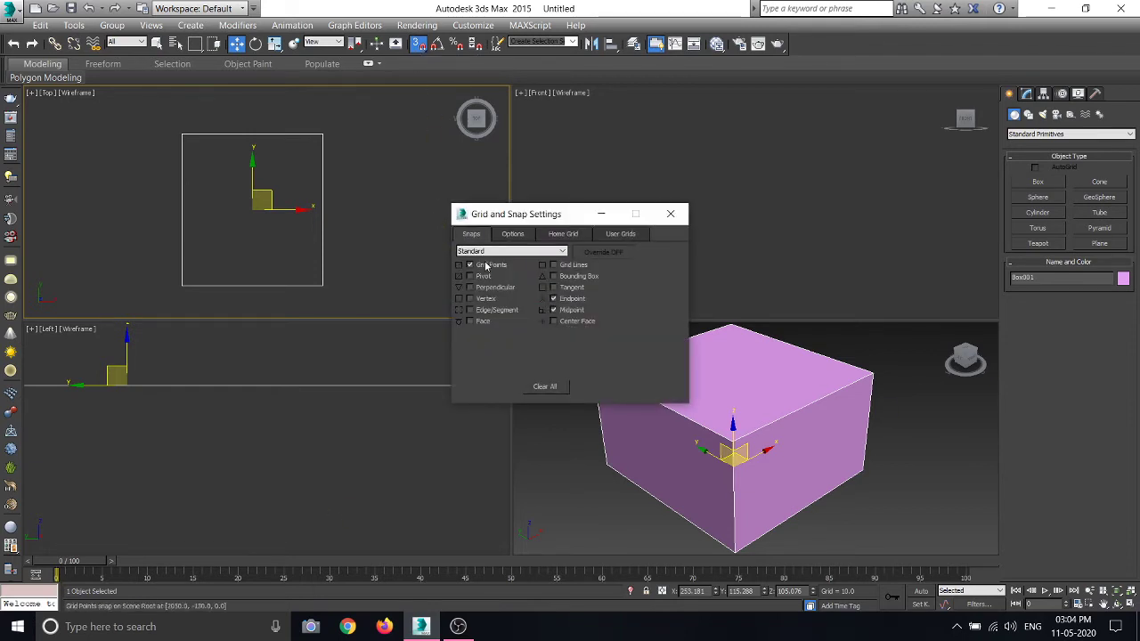
pyautogui.click(671, 213)
# Step: Deselect the pink box and display the grid in the Top view with G
pyautogui.click(439, 186)
pyautogui.press('g')
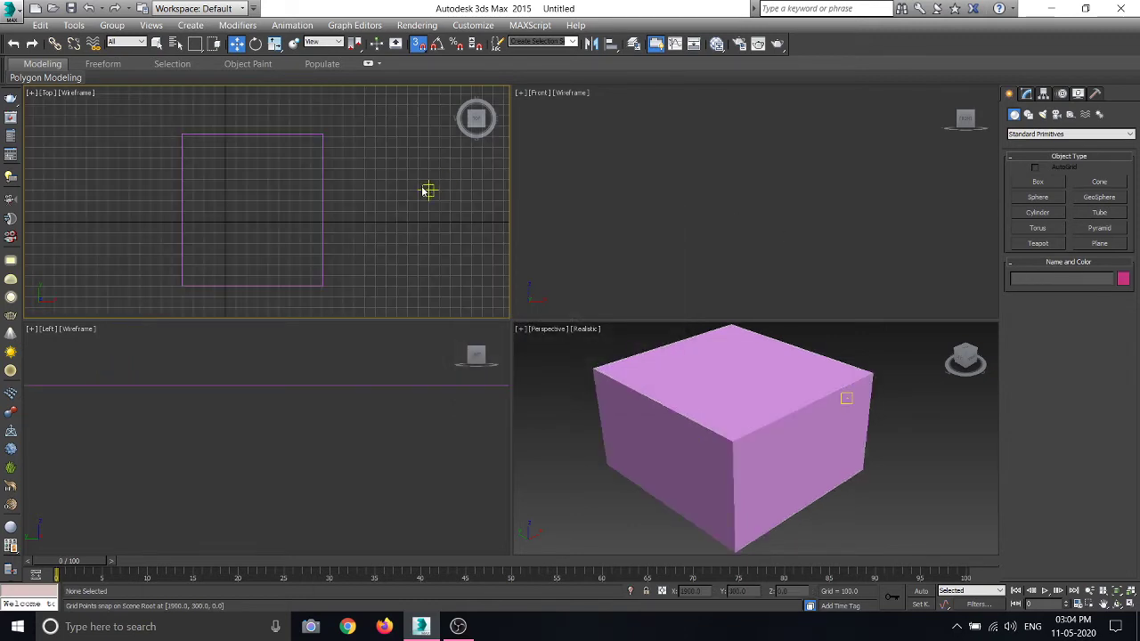
pyautogui.scroll(5, 367, 174)
pyautogui.scroll(3, 313, 172)
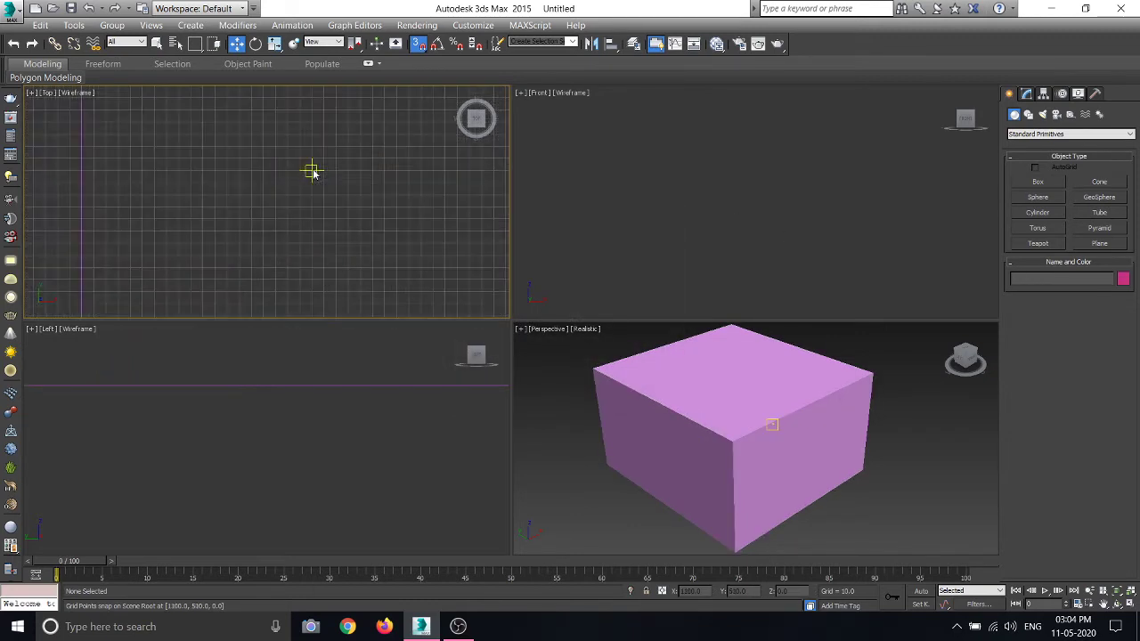
pyautogui.scroll(3, 310, 172)
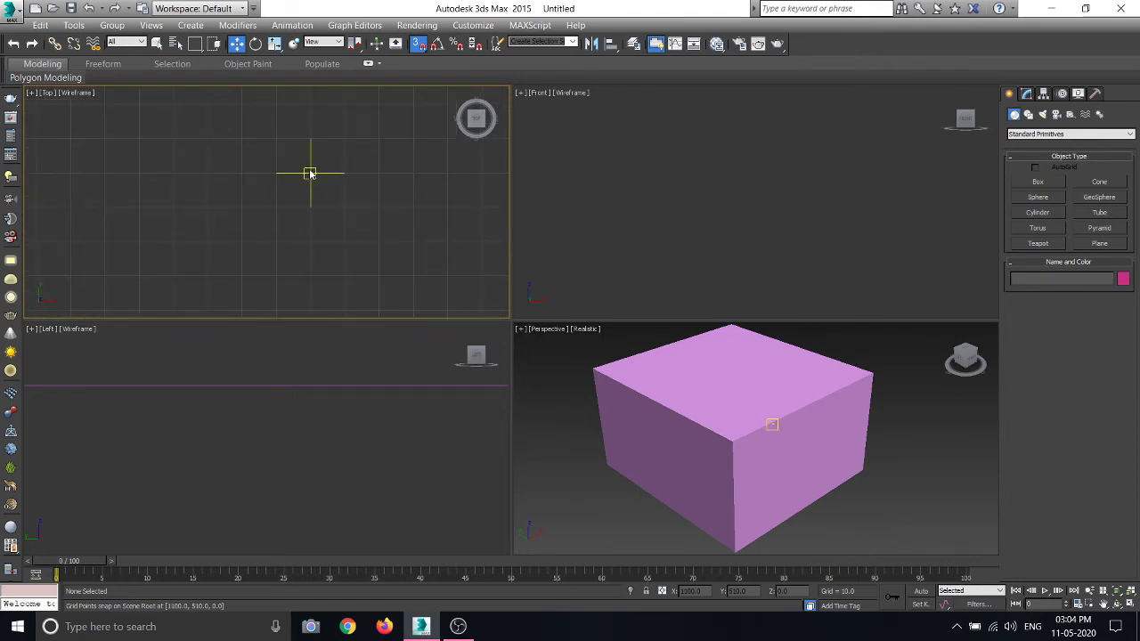
pyautogui.scroll(-4, 313, 173)
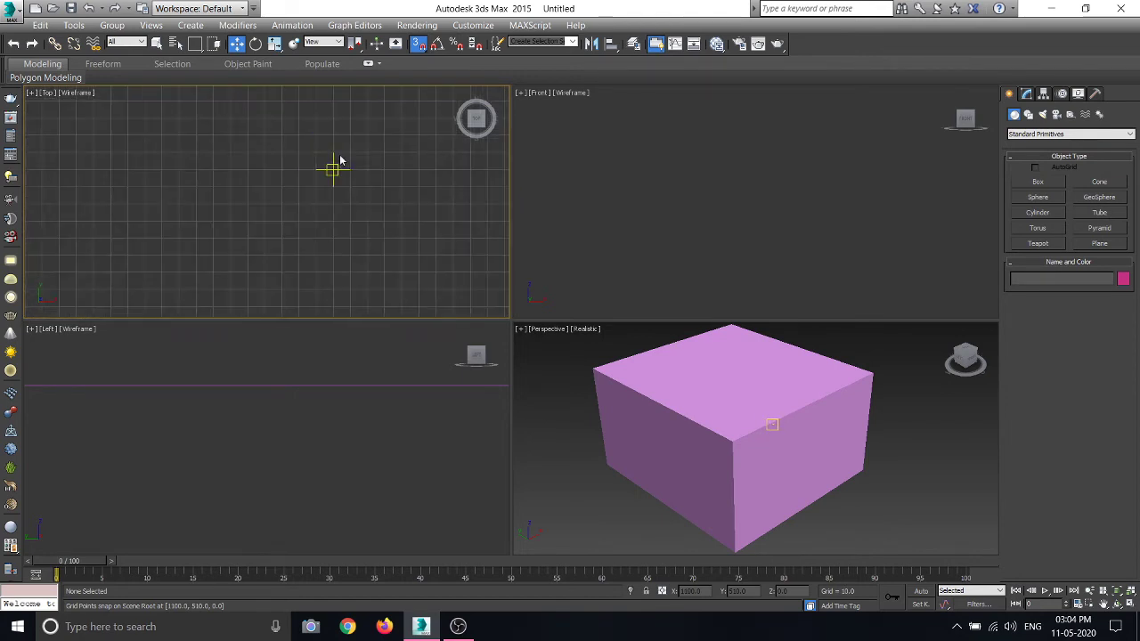
# Step: Recheck Grid and Snap Settings, then pan the Top view so the box outline shifts up-right
pyautogui.rightClick(417, 44)
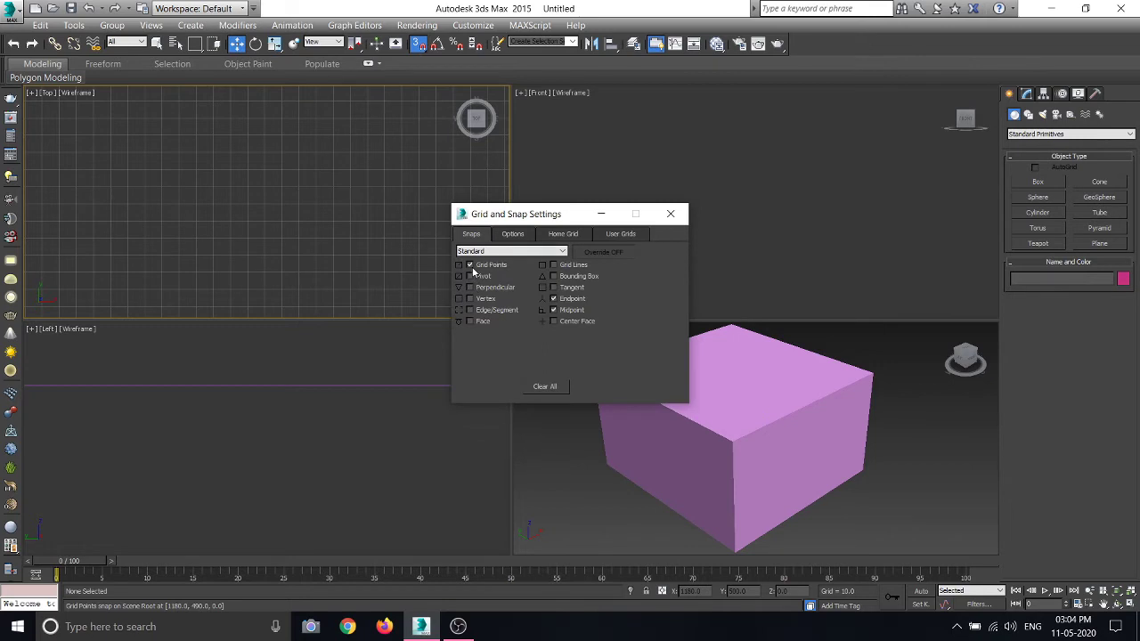
pyautogui.click(671, 214)
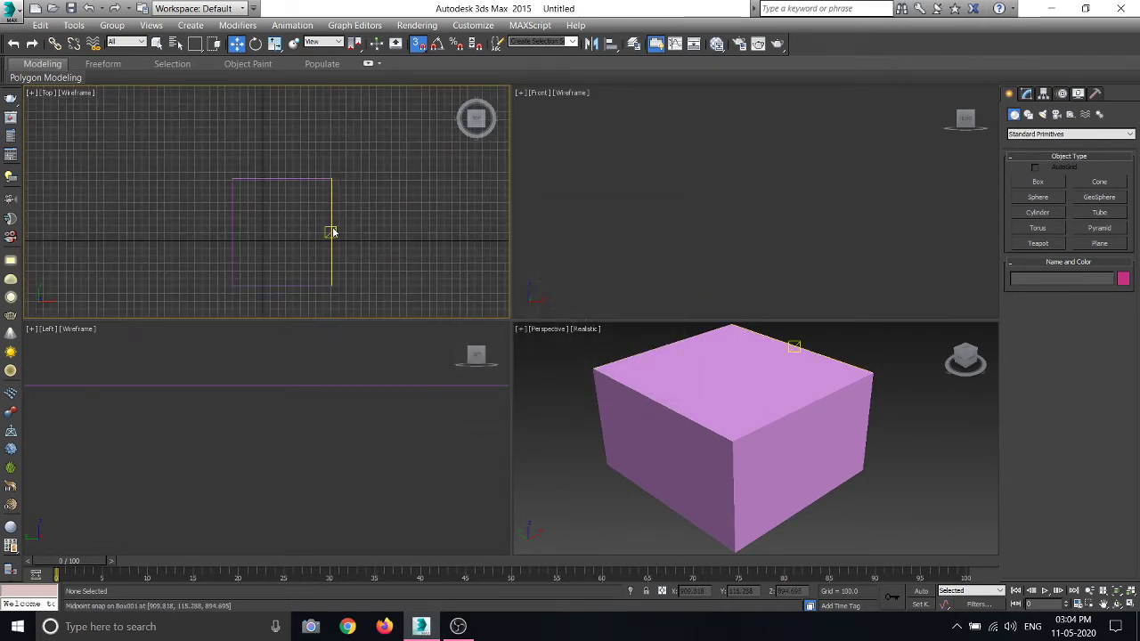
pyautogui.rightClick(419, 45)
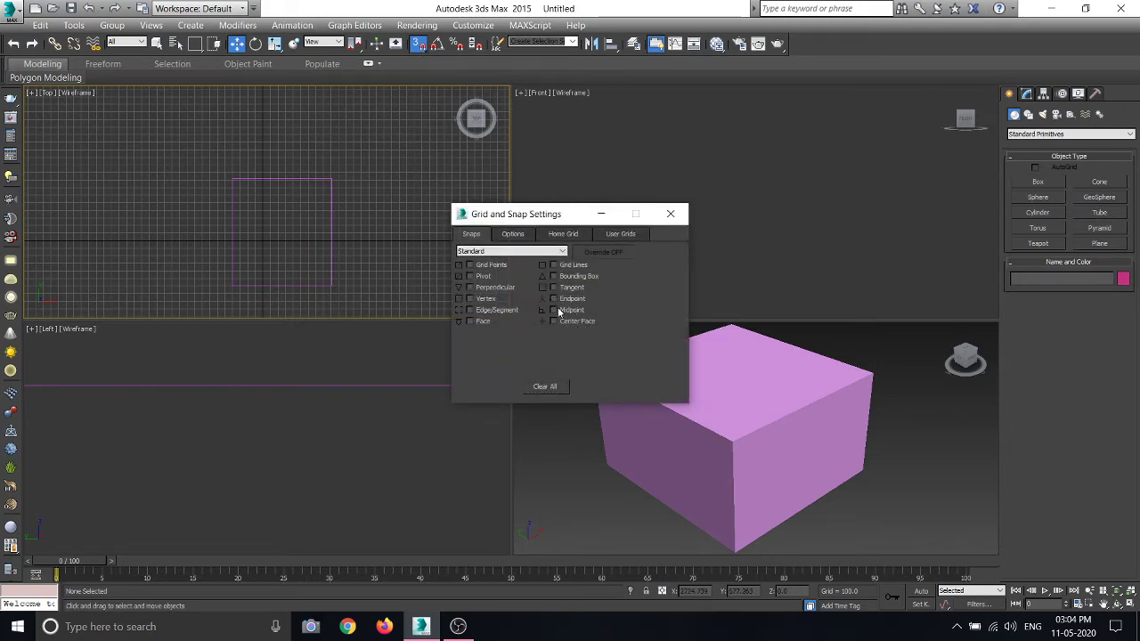
pyautogui.click(671, 214)
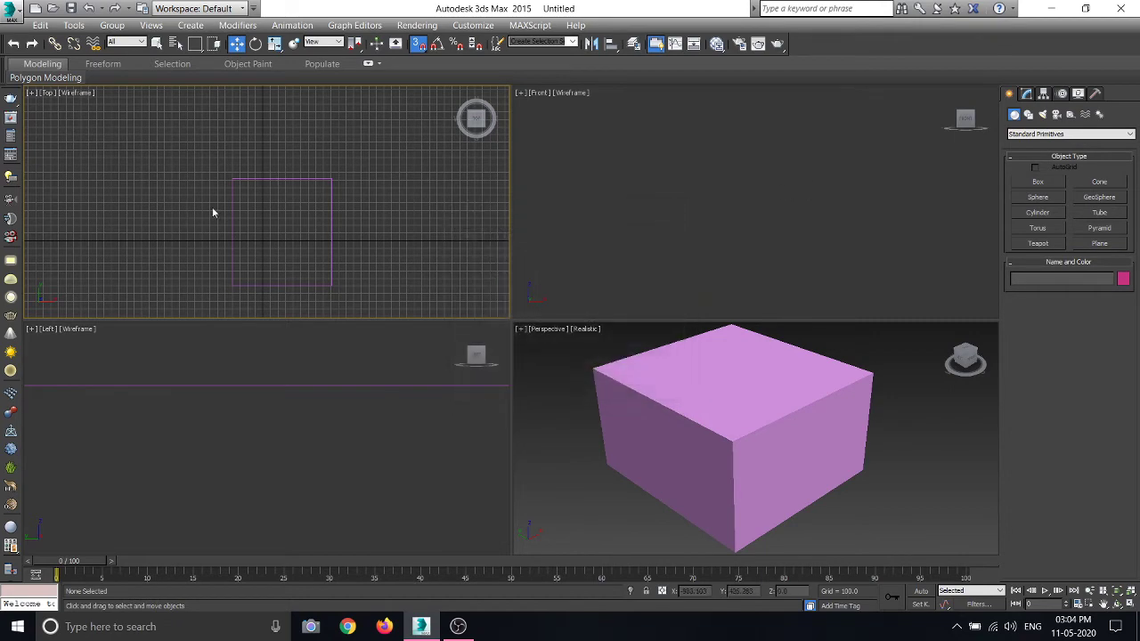
pyautogui.moveTo(279, 199); pyautogui.dragTo(229, 208, button='middle')
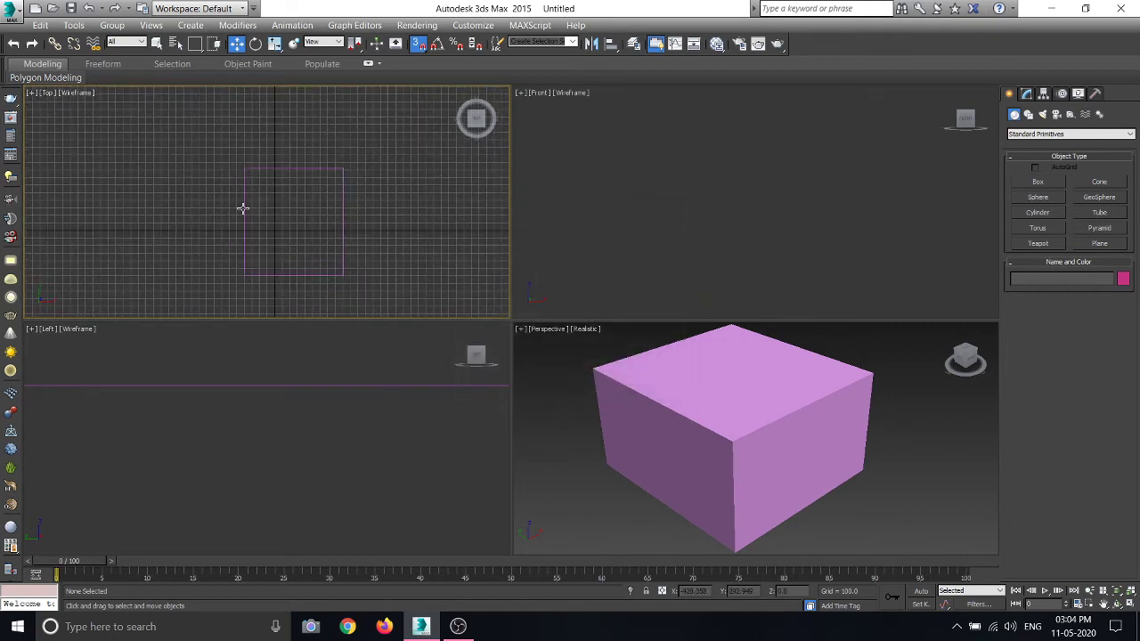
pyautogui.scroll(3, 243, 207)
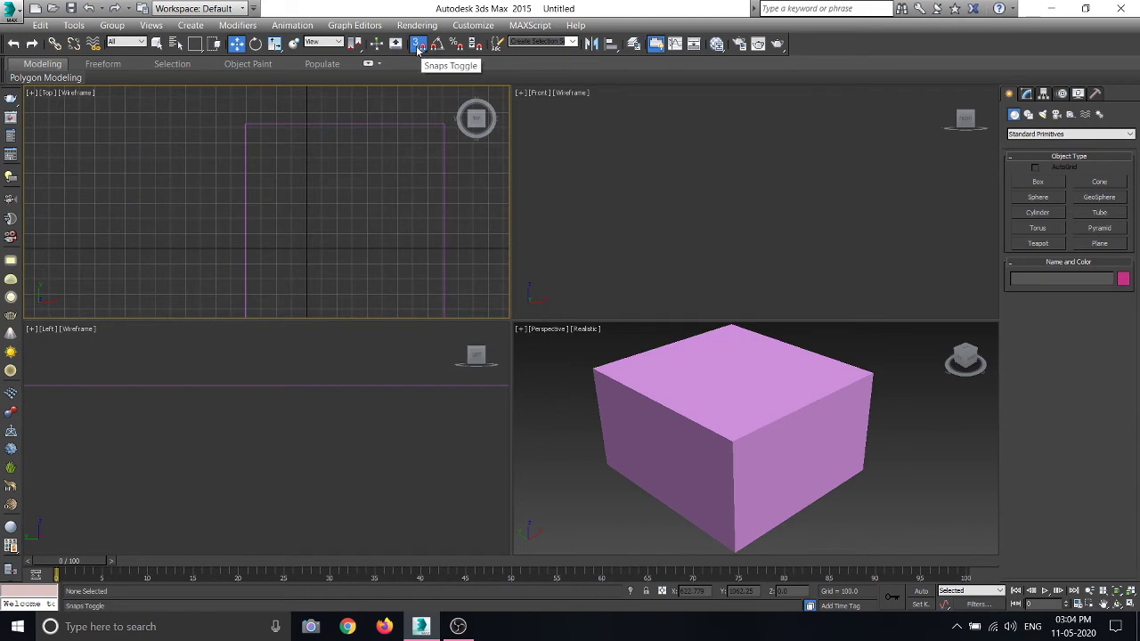
# Step: Turn on 3D snapping after nudging the Top view down-right
pyautogui.scroll(-3, 252, 211)
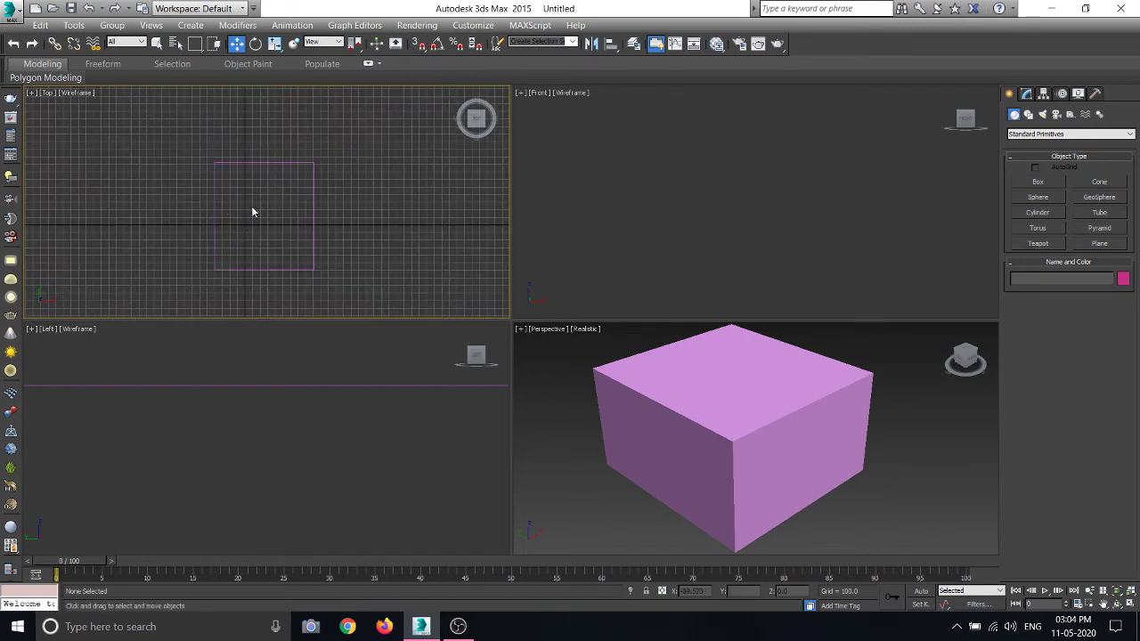
pyautogui.scroll(3, 262, 218)
pyautogui.scroll(-3, 303, 173)
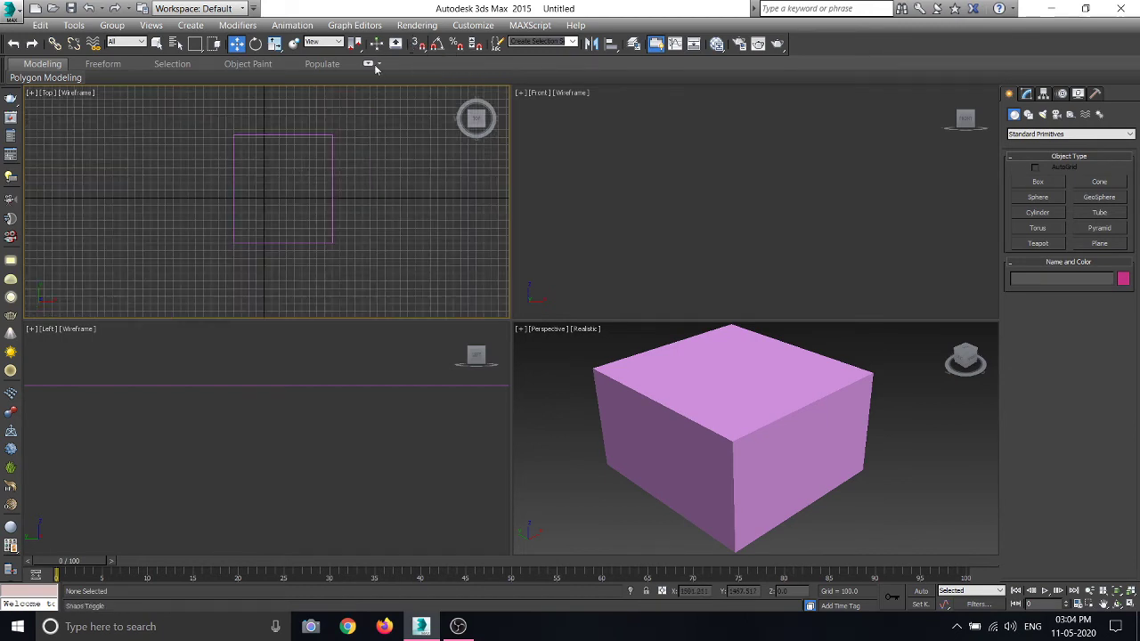
pyautogui.moveTo(316, 152); pyautogui.dragTo(323, 163, button='middle')
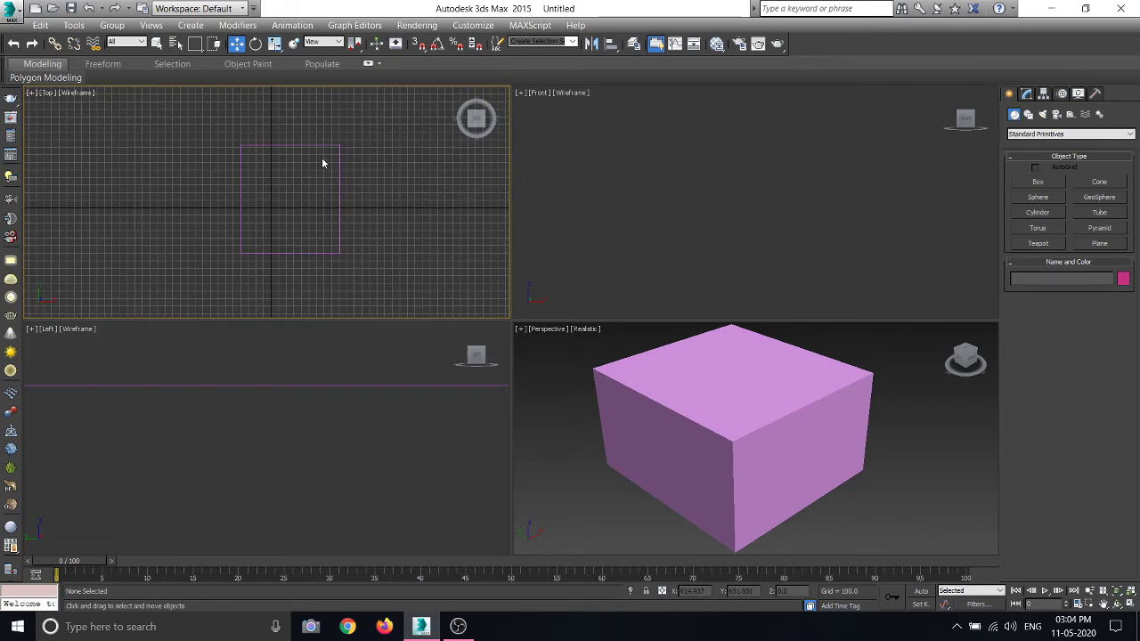
pyautogui.click(418, 44)
# Step: In Grid and Snap Settings, enable the Grid Points, Endpoint and Vertex snaps
pyautogui.rightClick(419, 44)
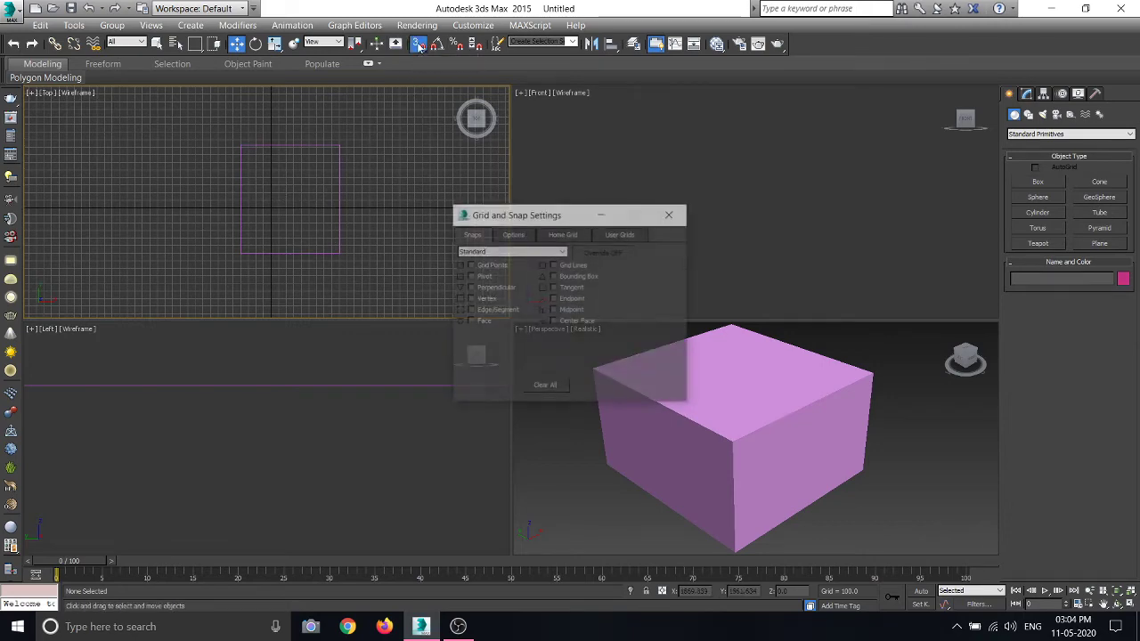
pyautogui.click(671, 214)
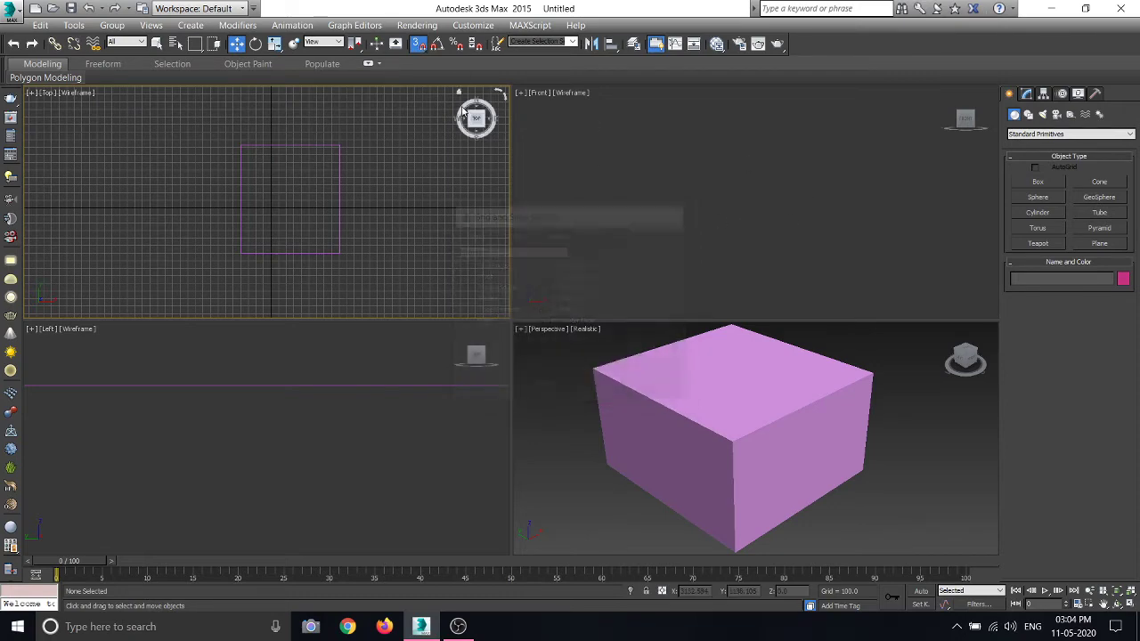
pyautogui.rightClick(419, 45)
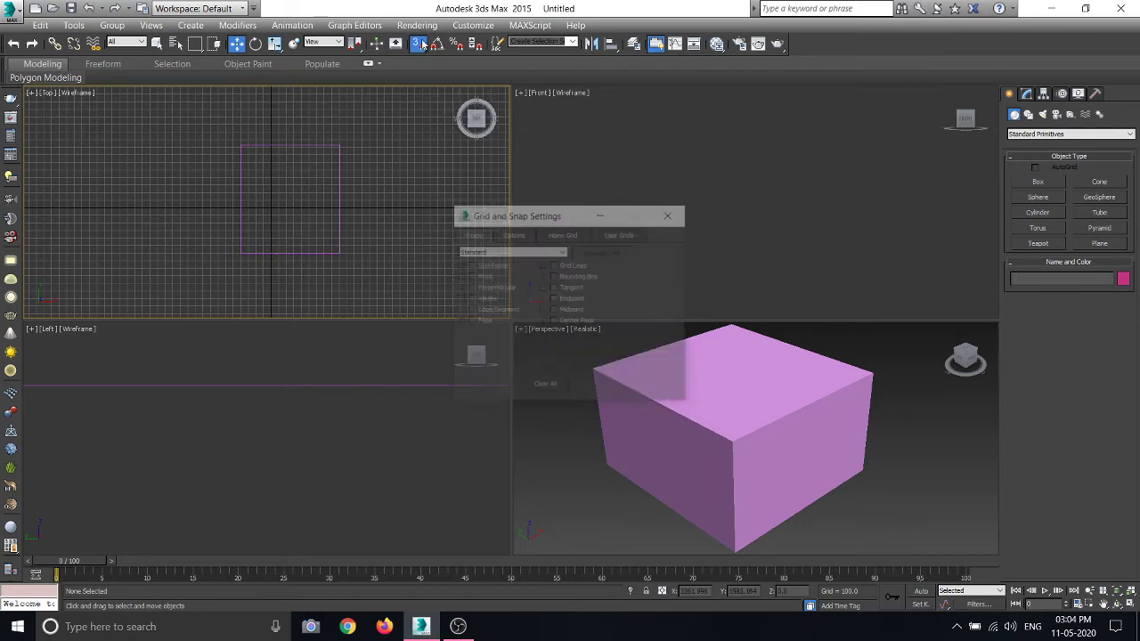
pyautogui.click(486, 267)
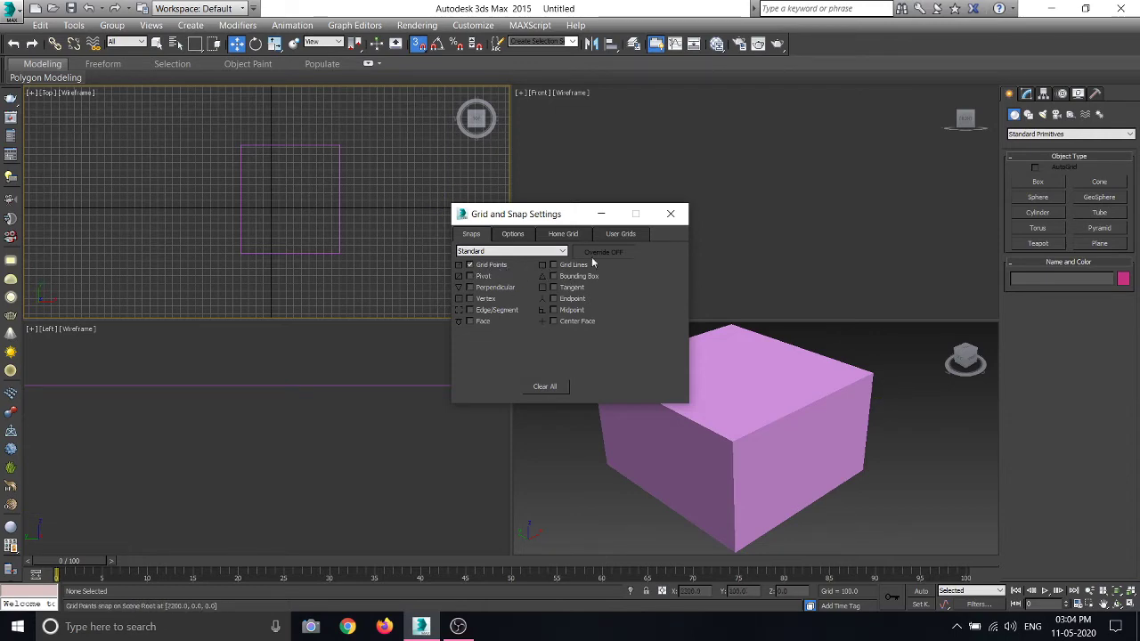
pyautogui.click(563, 301)
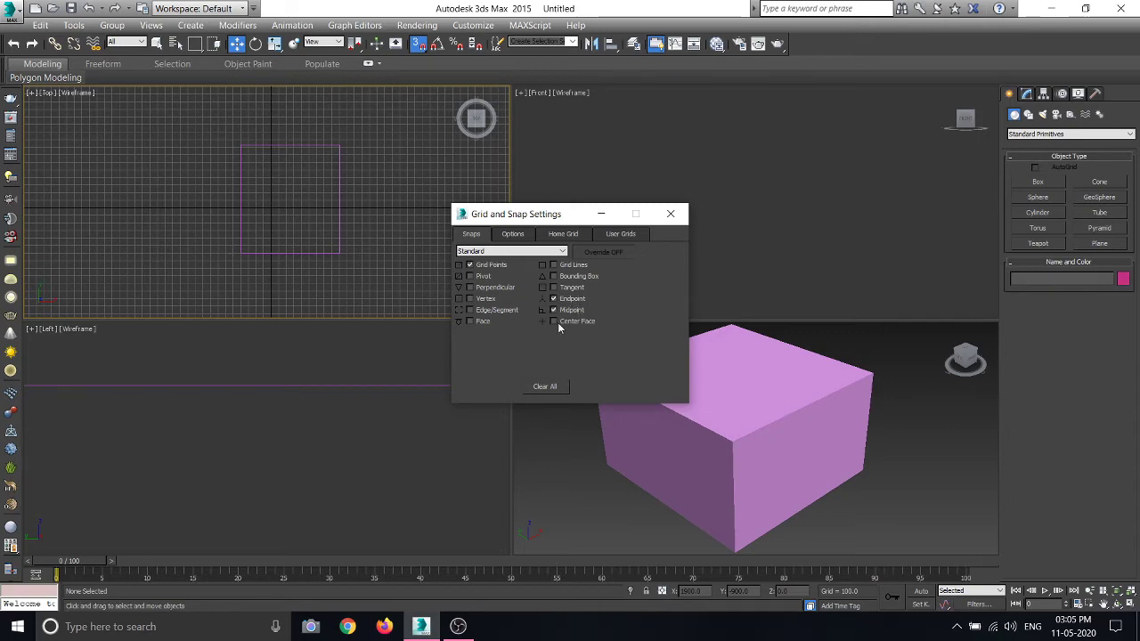
pyautogui.click(469, 299)
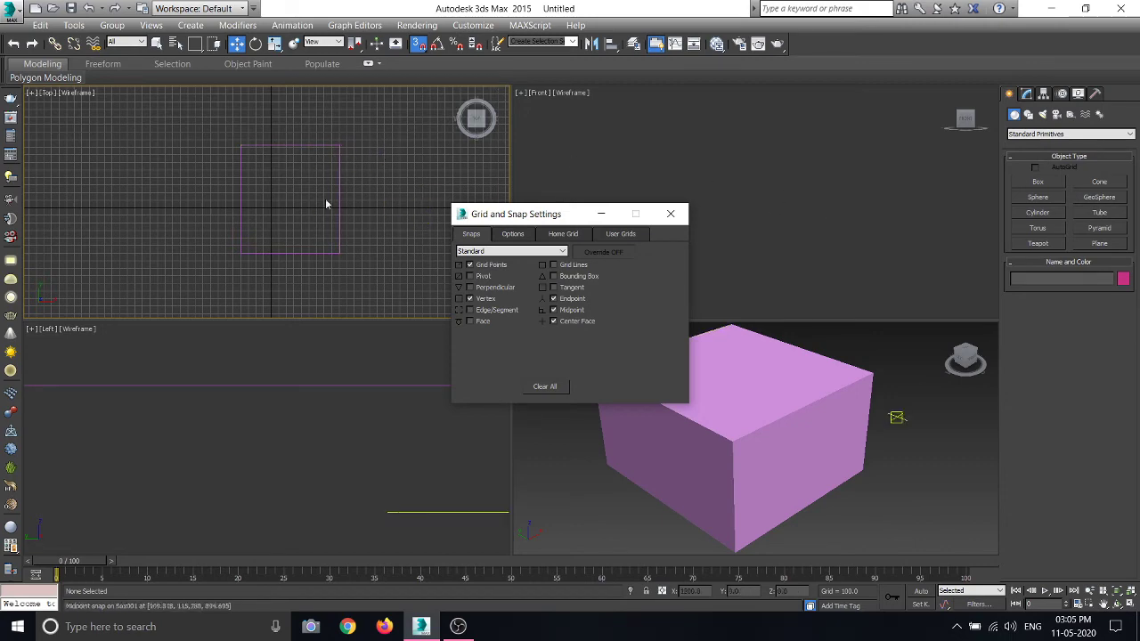
# Step: Pan the Top view to preview snap markers on the box's midpoints, corners and face centre
pyautogui.scroll(3, 313, 212)
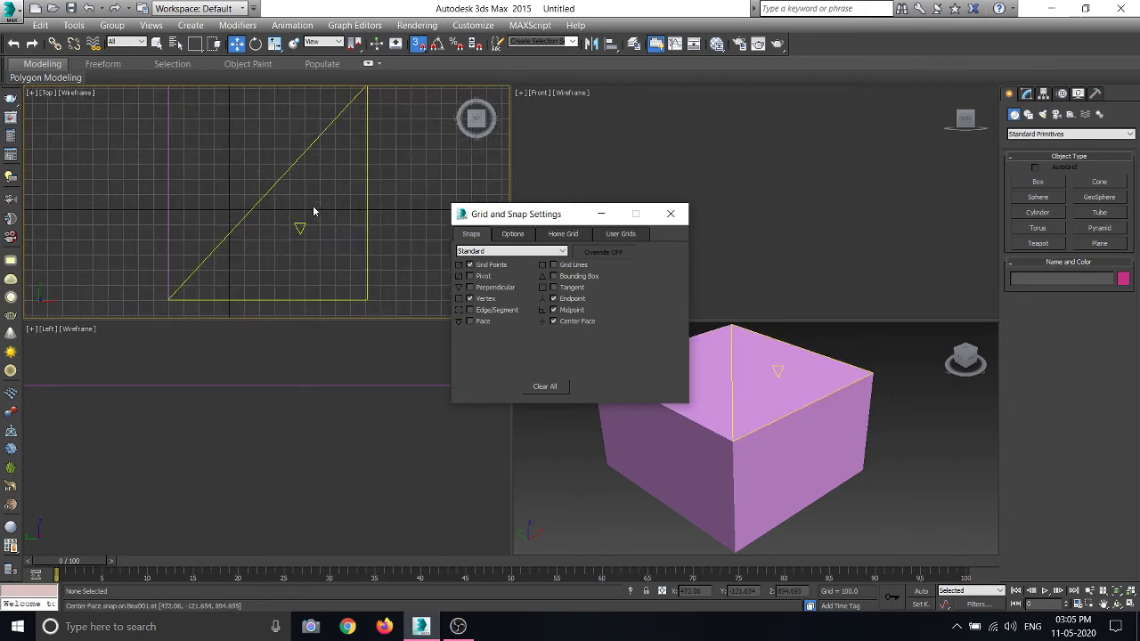
pyautogui.scroll(-1, 313, 215)
pyautogui.moveTo(313, 219); pyautogui.dragTo(299, 235, button='middle')
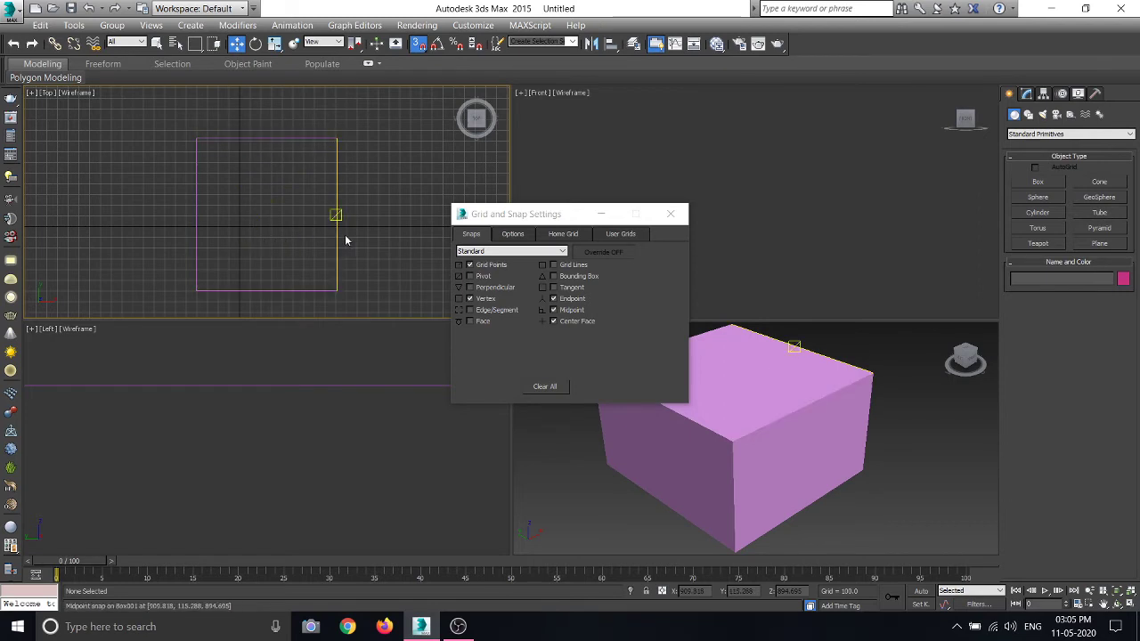
pyautogui.moveTo(290, 239); pyautogui.dragTo(277, 235, button='middle')
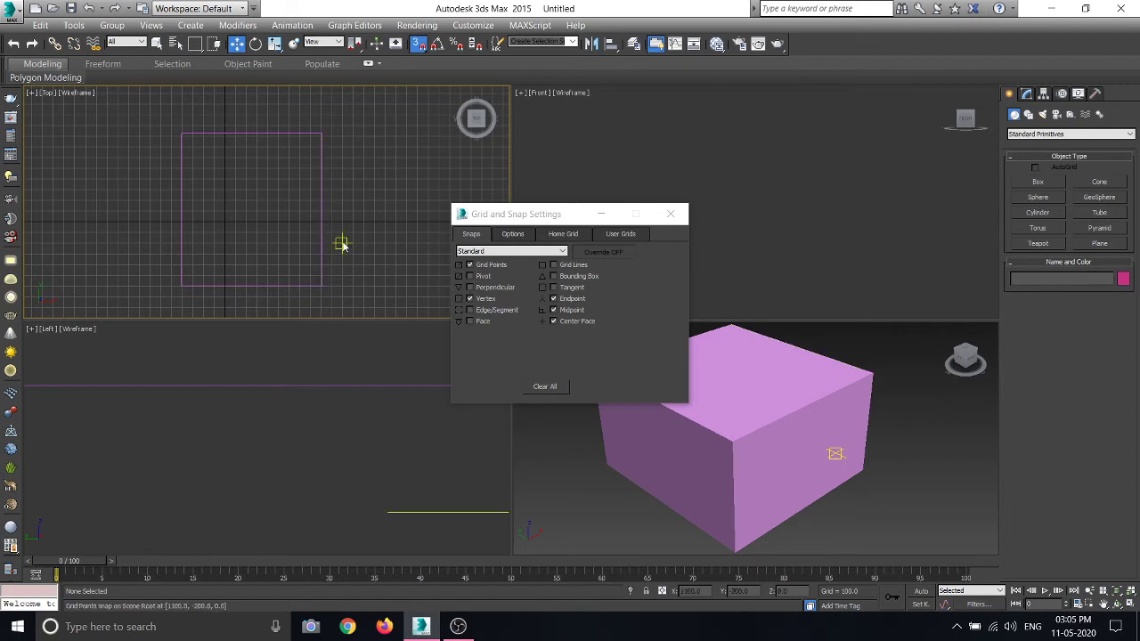
# Step: Clear the Vertex snap, close the dialog and reopen Grid and Snap Settings
pyautogui.click(482, 300)
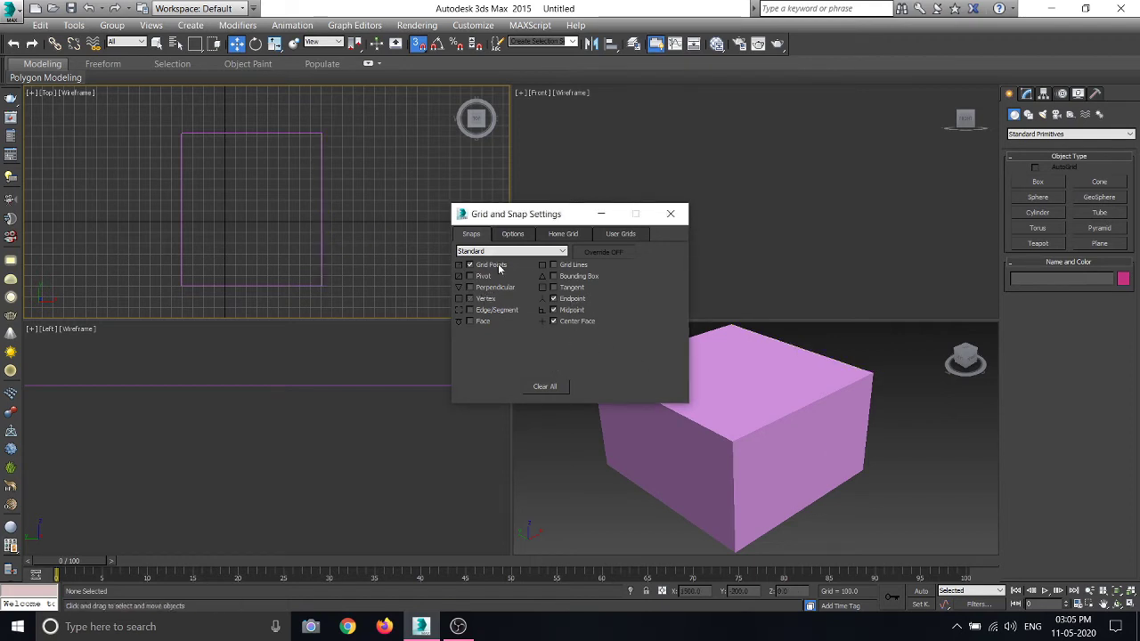
pyautogui.click(669, 215)
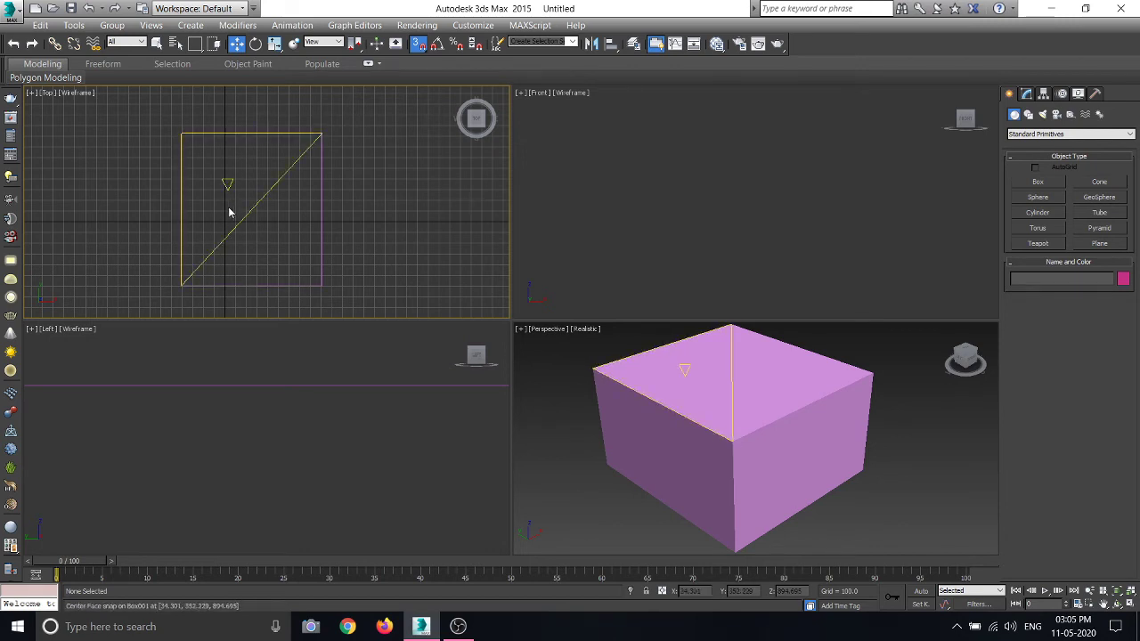
pyautogui.rightClick(416, 47)
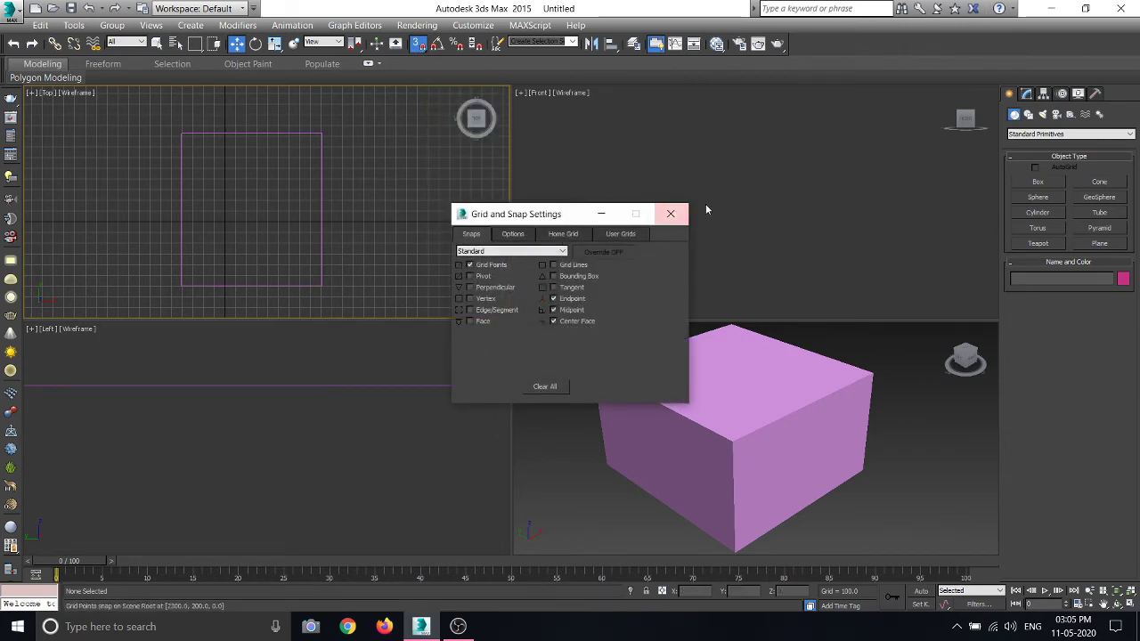
# Step: Close the snap settings, hide the Top view grid and turn on angle snapping
pyautogui.click(671, 214)
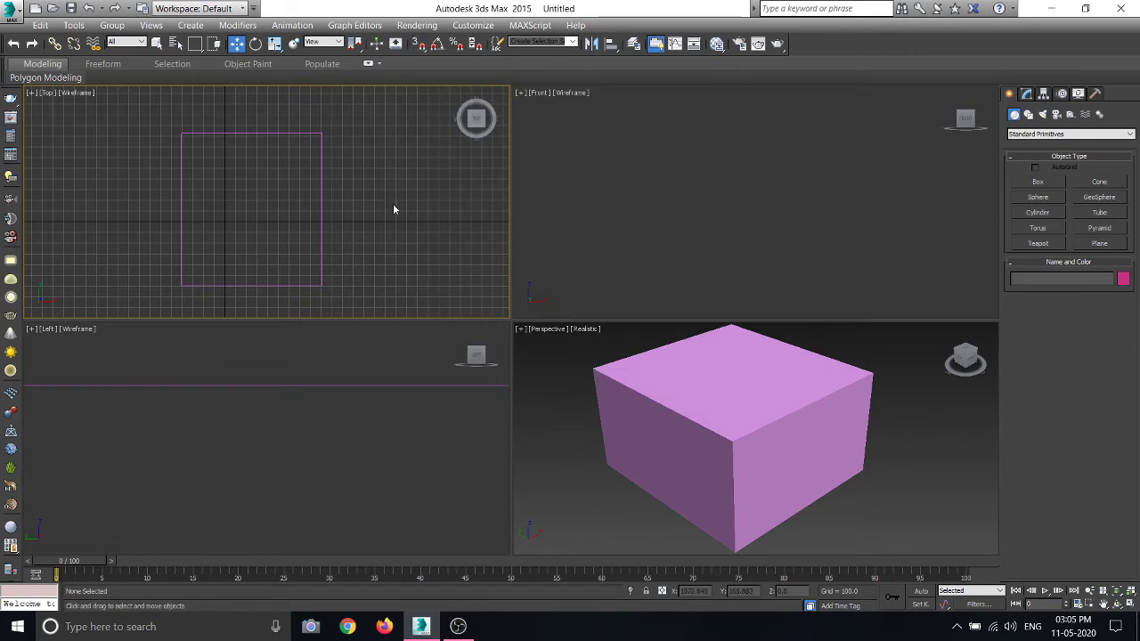
pyautogui.press('g')
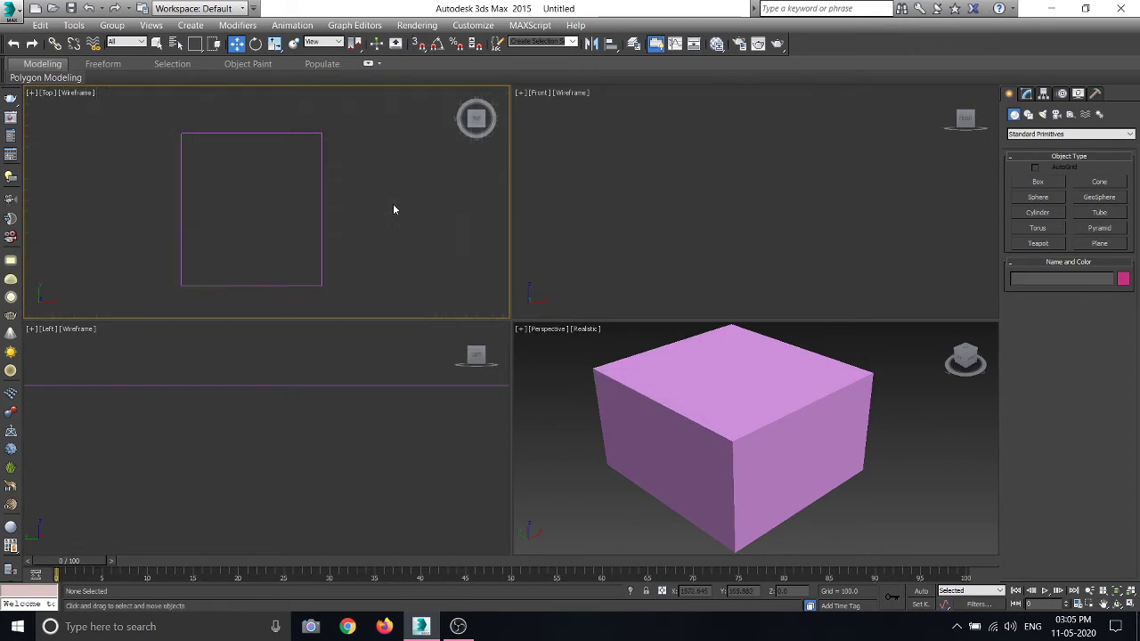
pyautogui.scroll(-2, 343, 239)
pyautogui.scroll(-2, 338, 229)
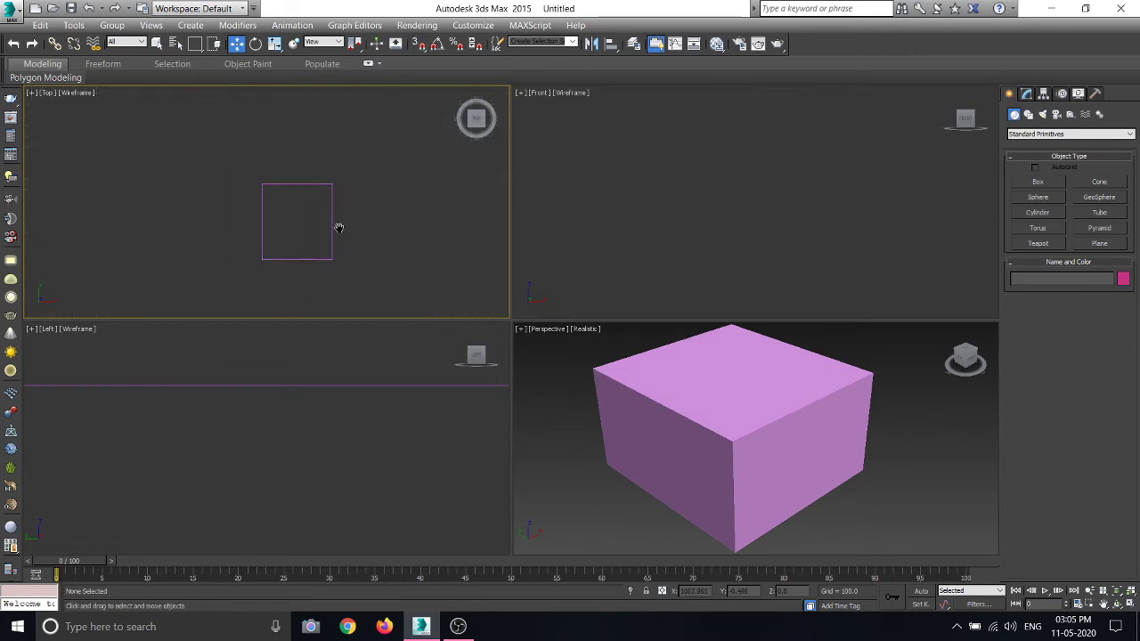
pyautogui.click(438, 44)
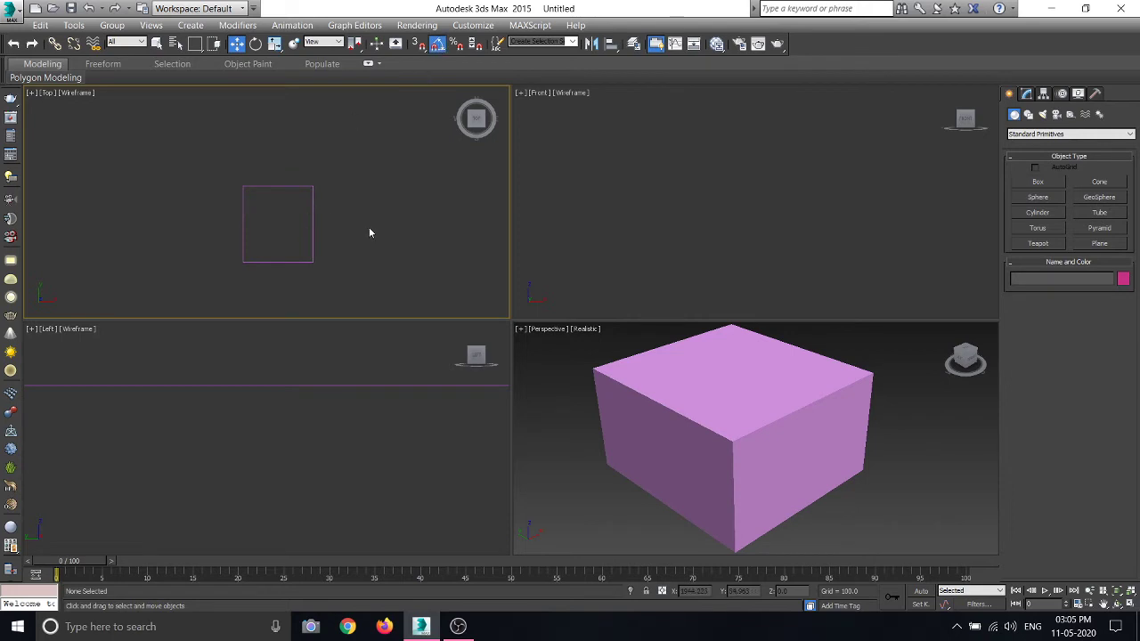
# Step: Rotate the box 70° around Z and tilt it 25° around X
pyautogui.moveTo(369, 233); pyautogui.dragTo(343, 229, button='middle')
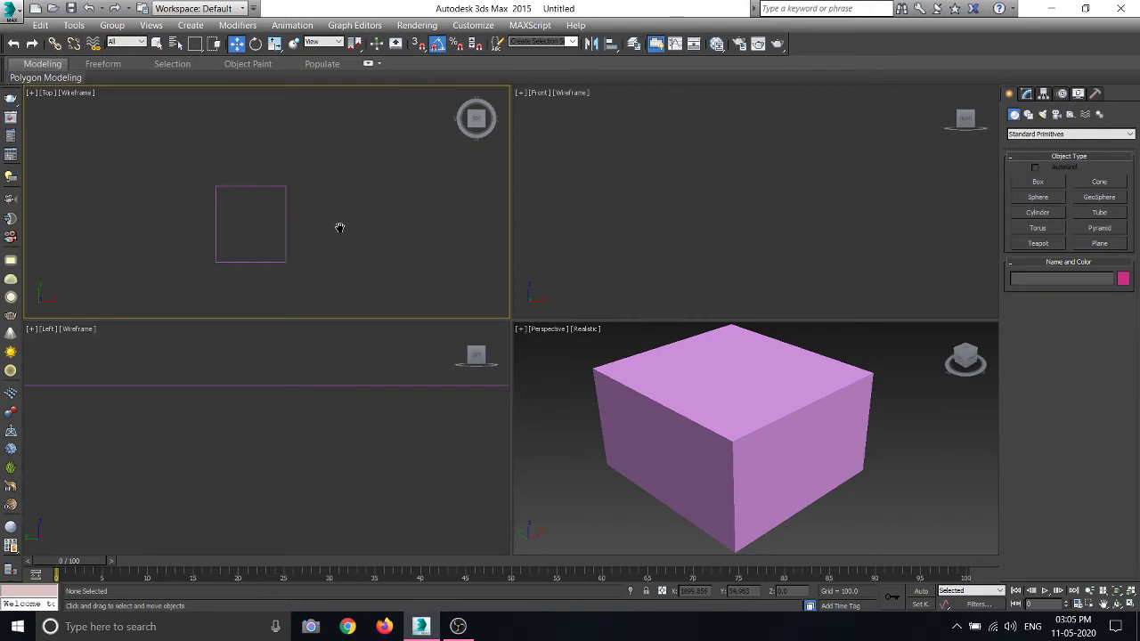
pyautogui.click(256, 45)
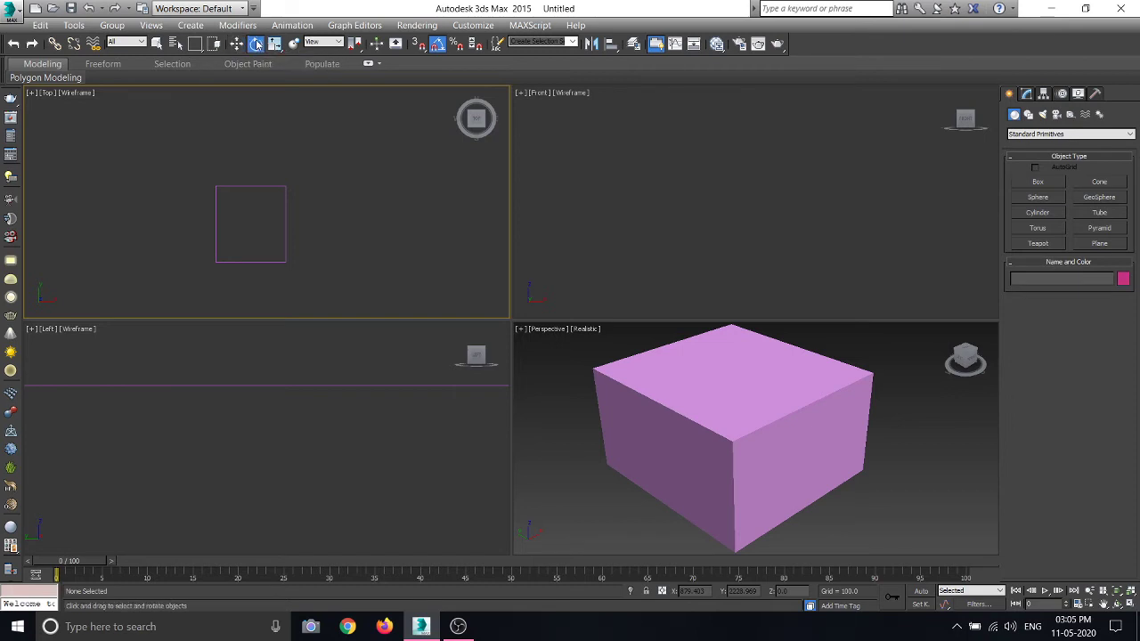
pyautogui.click(275, 186)
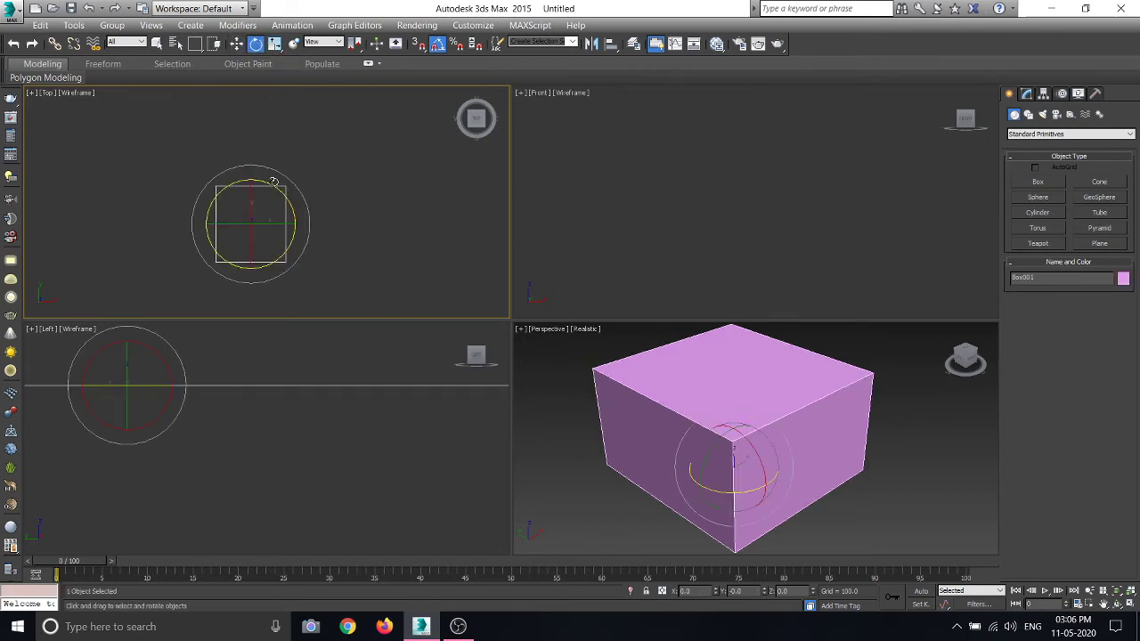
pyautogui.moveTo(261, 164)
pyautogui.mouseDown()
pyautogui.moveTo(207, 128)
pyautogui.moveTo(251, 157)
pyautogui.mouseUp()
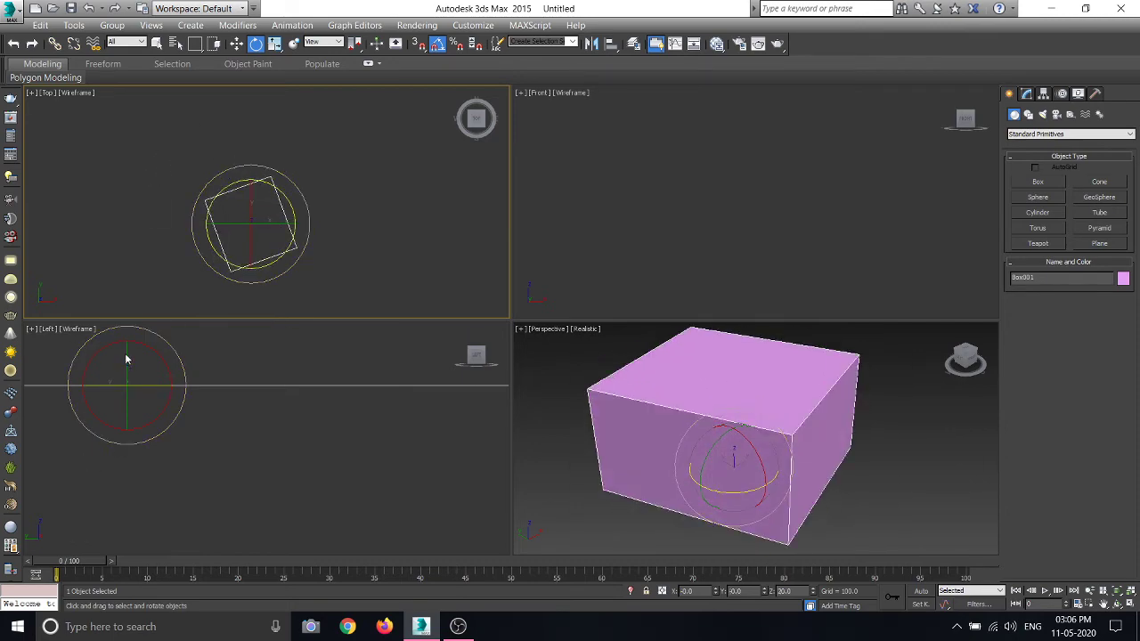
pyautogui.moveTo(127, 365)
pyautogui.mouseDown()
pyautogui.moveTo(137, 376)
pyautogui.moveTo(146, 368)
pyautogui.mouseUp()
# Step: Undo both box rotations with Ctrl+Z and reselect the box
pyautogui.click(357, 224)
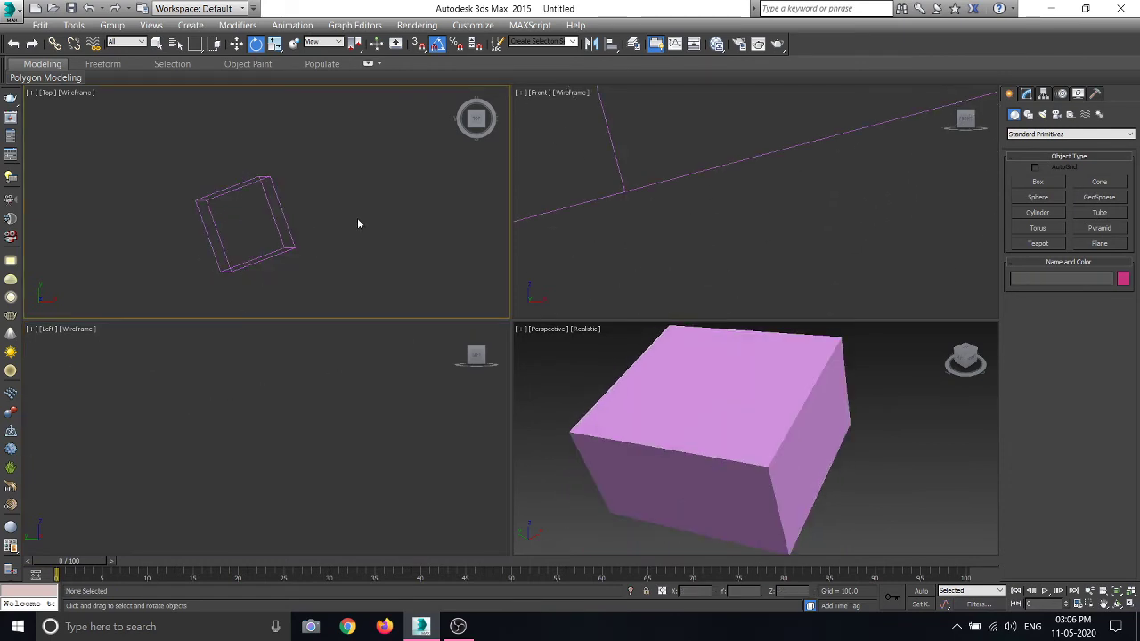
pyautogui.hotkey('ctrl', 'z')
pyautogui.hotkey('ctrl', 'z')
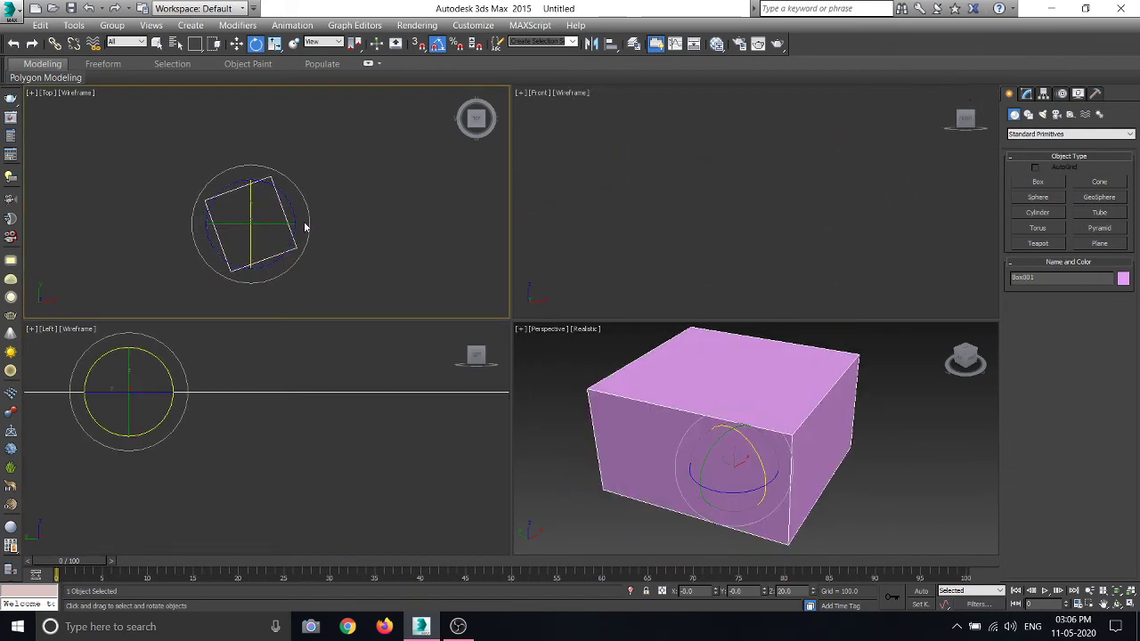
pyautogui.hotkey('ctrl', 'z')
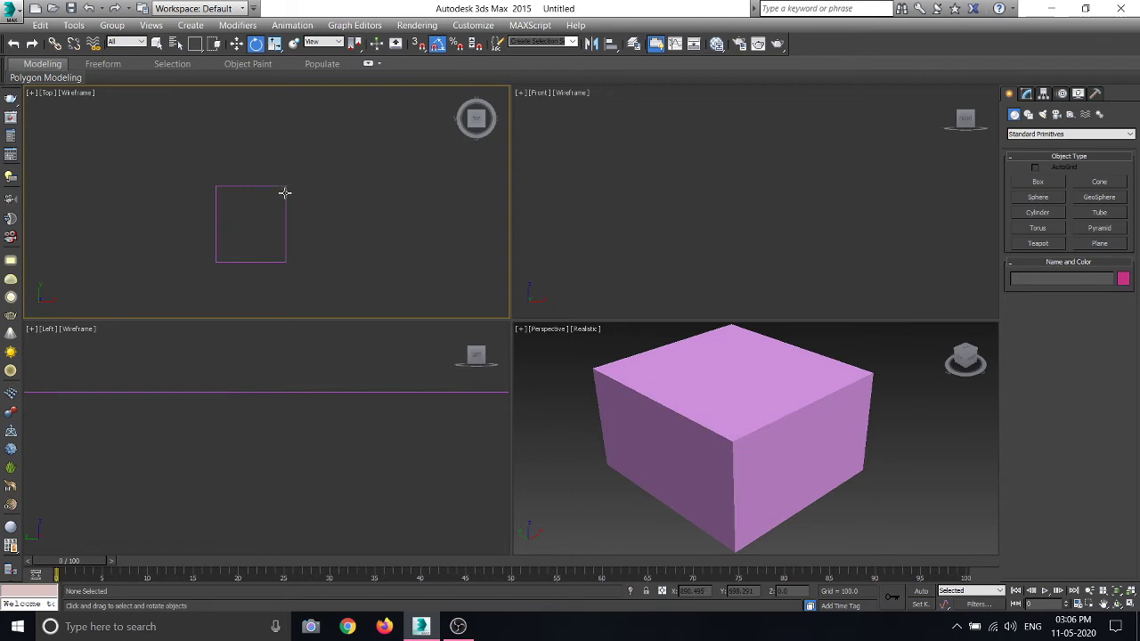
pyautogui.click(284, 193)
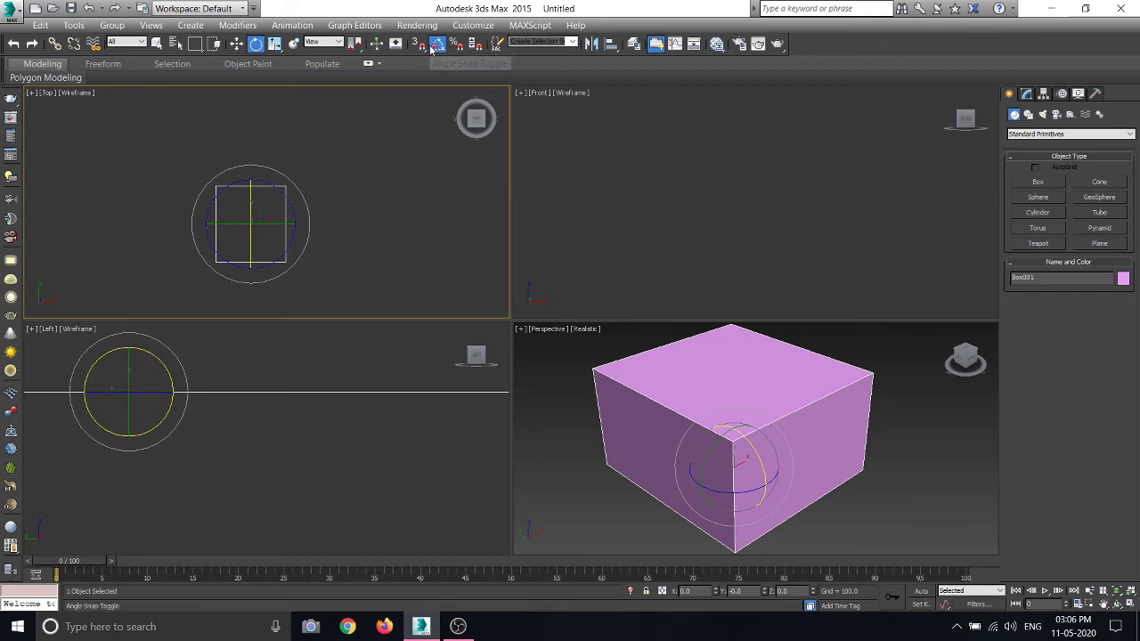
# Step: Review Grid and Snap Settings with its window moved higher, then close it
pyautogui.rightClick(434, 49)
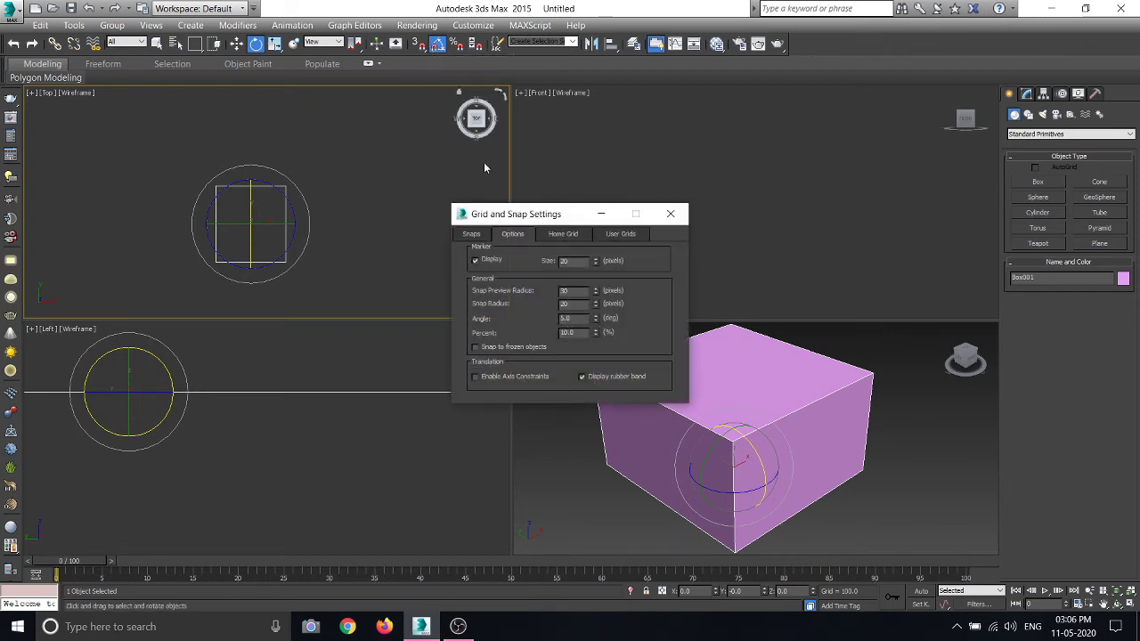
pyautogui.moveTo(533, 219); pyautogui.dragTo(578, 138)
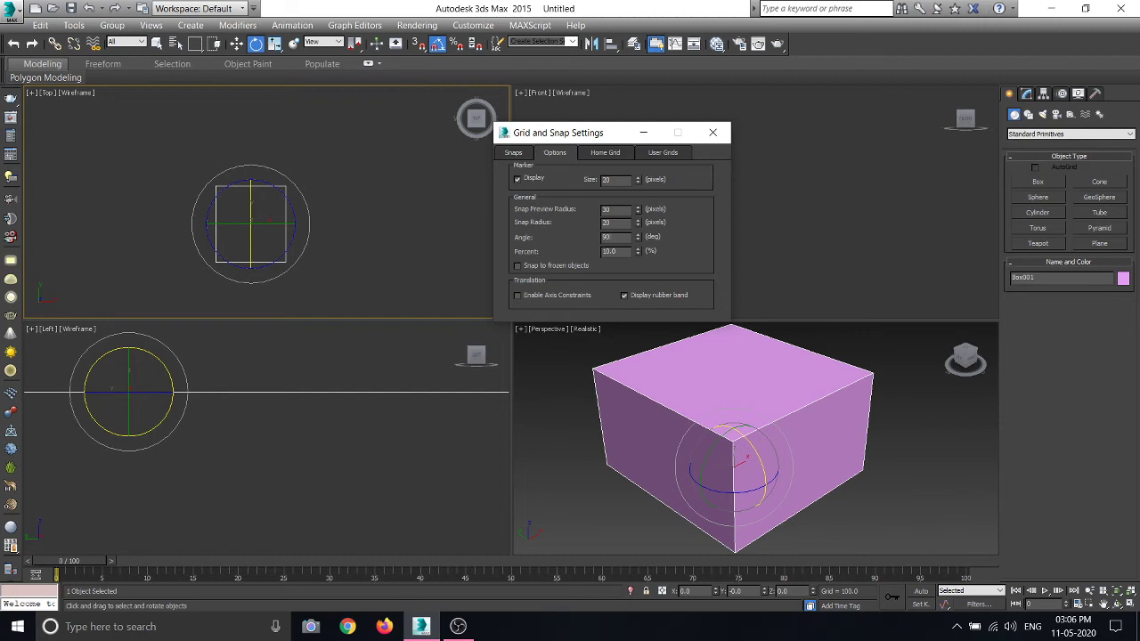
pyautogui.click(712, 132)
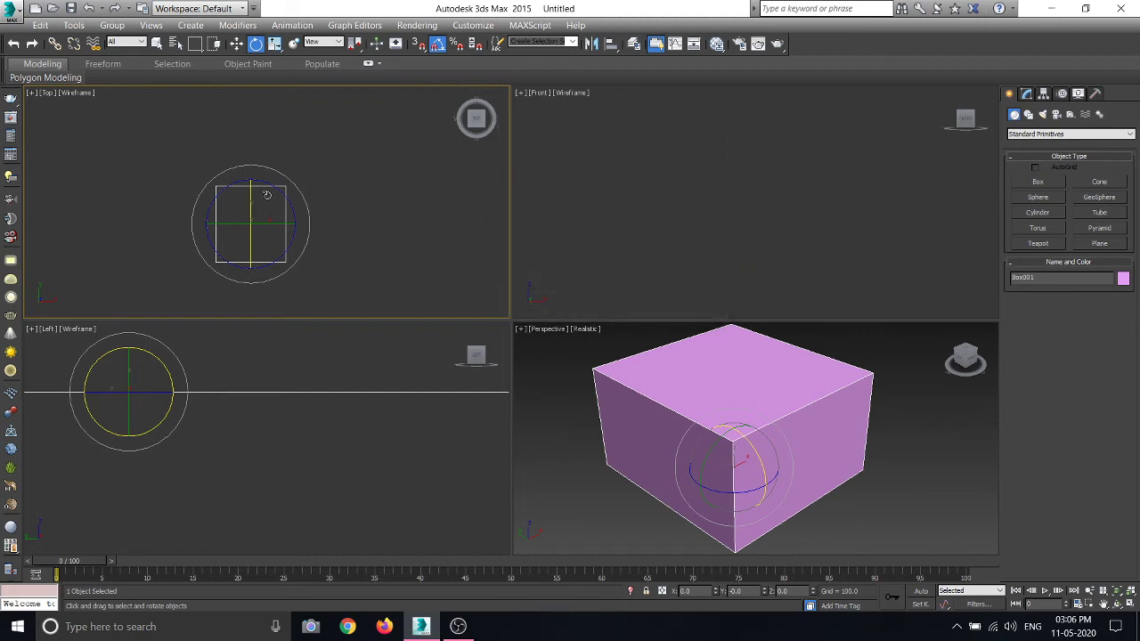
pyautogui.moveTo(355, 200); pyautogui.dragTo(349, 211, button='middle')
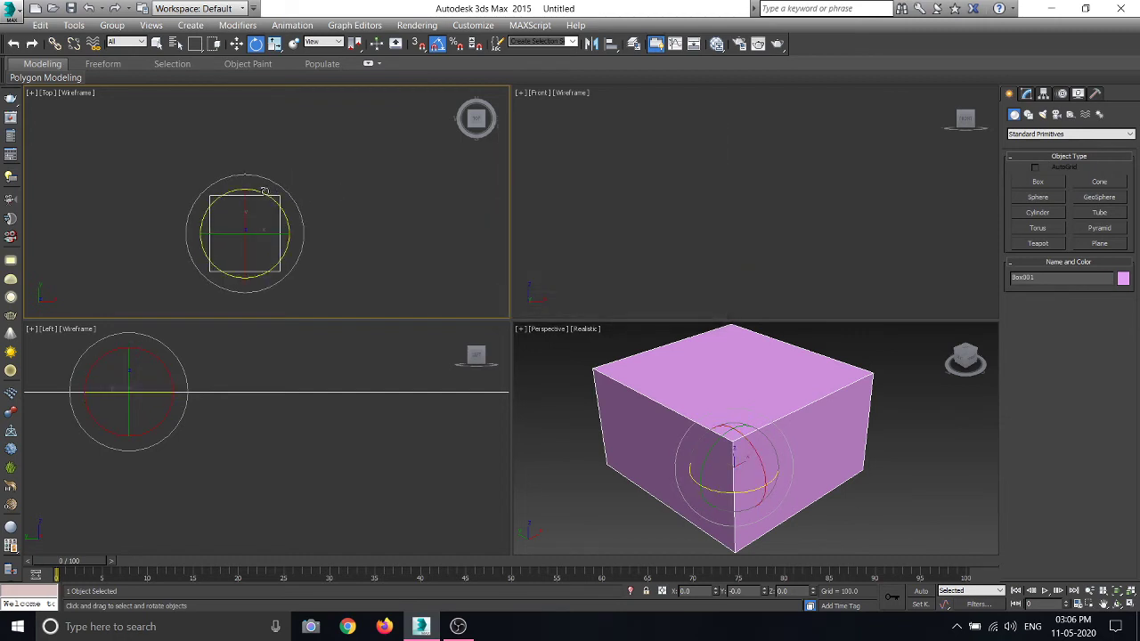
# Step: Spin the box 180° around Z and rotate it around Y, then bring up the angle snap settings
pyautogui.moveTo(264, 192); pyautogui.dragTo(287, 200)
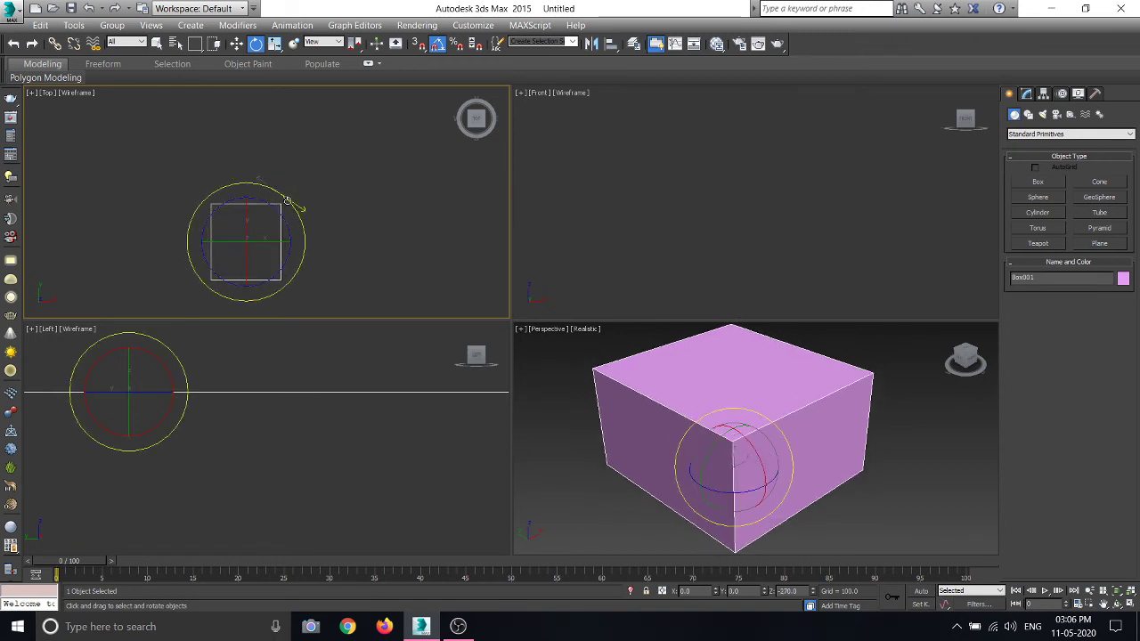
pyautogui.moveTo(721, 519)
pyautogui.mouseDown()
pyautogui.moveTo(704, 419)
pyautogui.moveTo(713, 409)
pyautogui.mouseUp()
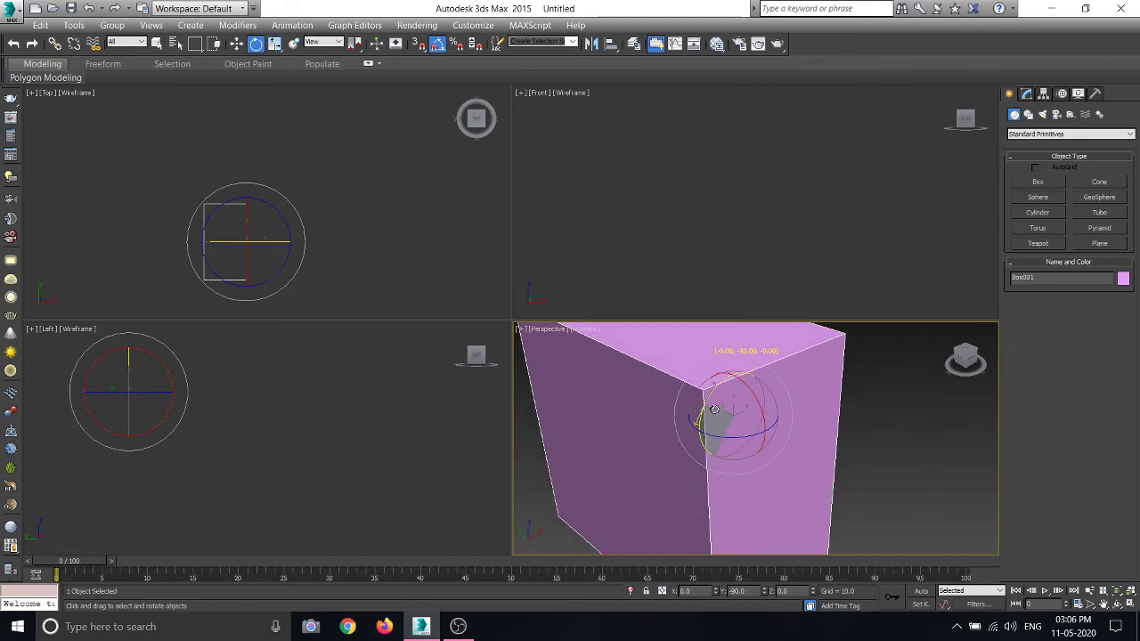
pyautogui.moveTo(713, 409); pyautogui.dragTo(717, 414)
pyautogui.rightClick(439, 45)
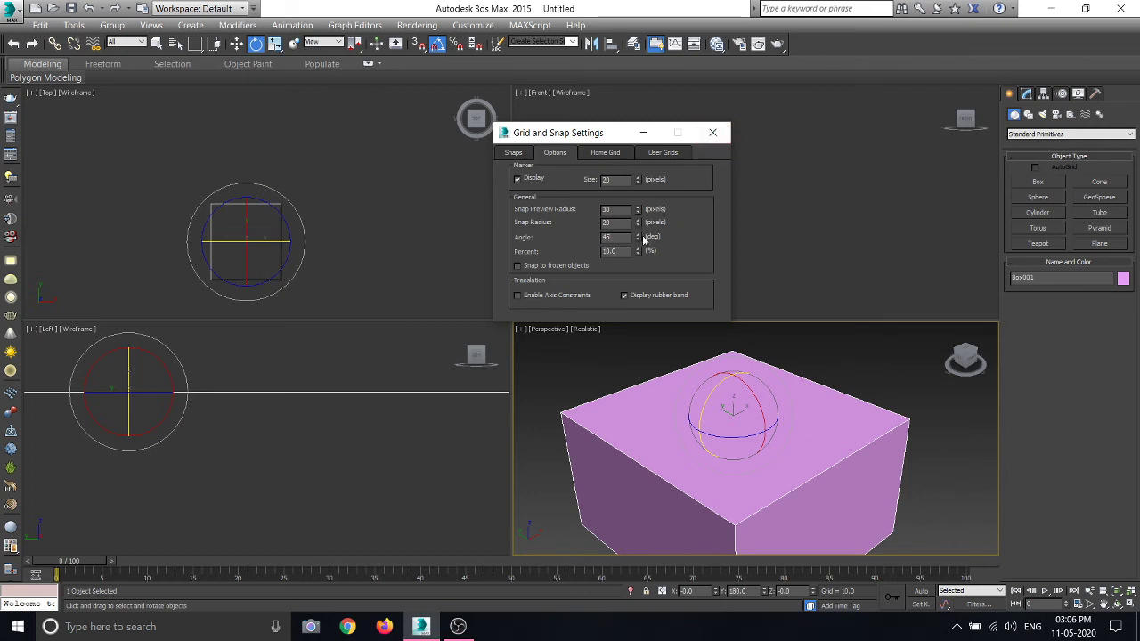
# Step: Close the settings and rotate the box around Y in the Perspective view
pyautogui.click(713, 133)
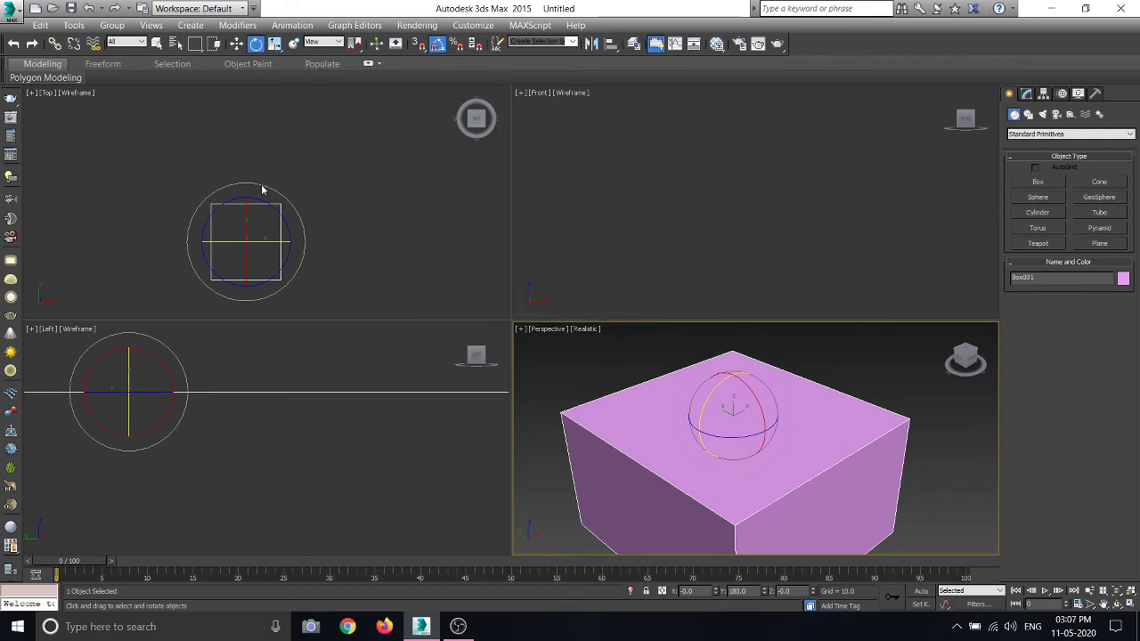
pyautogui.keyDown('alt'); pyautogui.moveTo(558, 420); pyautogui.dragTo(715, 383, button='middle'); pyautogui.keyUp('alt')
pyautogui.moveTo(752, 341)
pyautogui.mouseDown()
pyautogui.moveTo(748, 357)
pyautogui.moveTo(546, 249)
pyautogui.mouseUp()
pyautogui.click(437, 44)
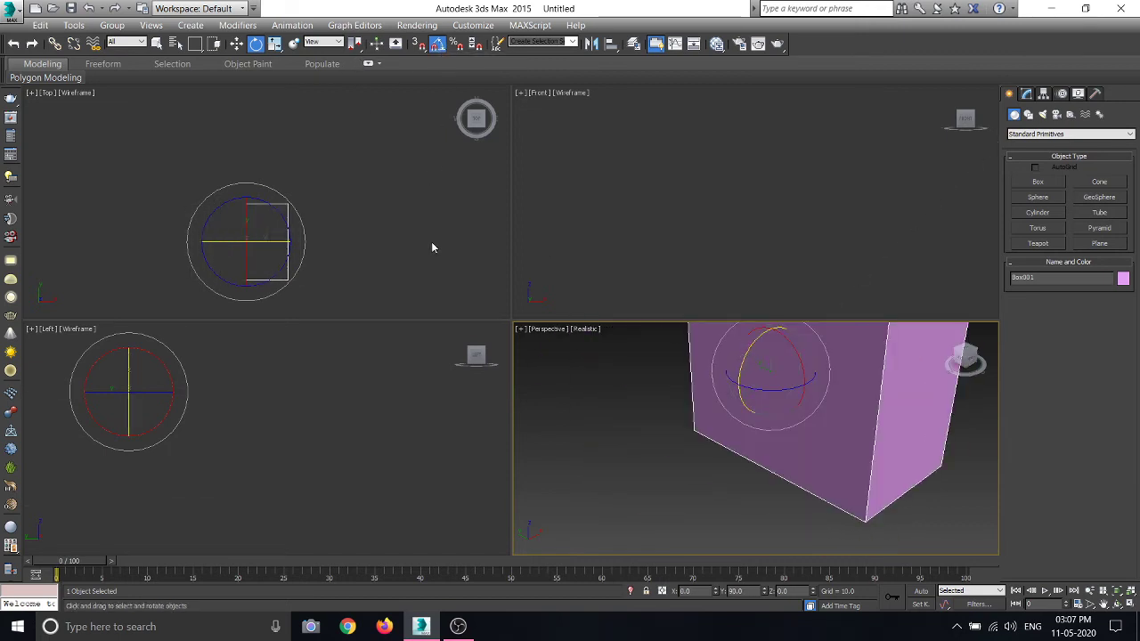
# Step: Rotate the box freely with angle snap off, then in 45° snapped steps with it on
pyautogui.moveTo(667, 421)
pyautogui.keyDown('alt'); pyautogui.mouseDown(button='middle')
pyautogui.moveTo(652, 394)
pyautogui.moveTo(745, 387)
pyautogui.moveTo(742, 439)
pyautogui.mouseUp(button='middle'); pyautogui.keyUp('alt')
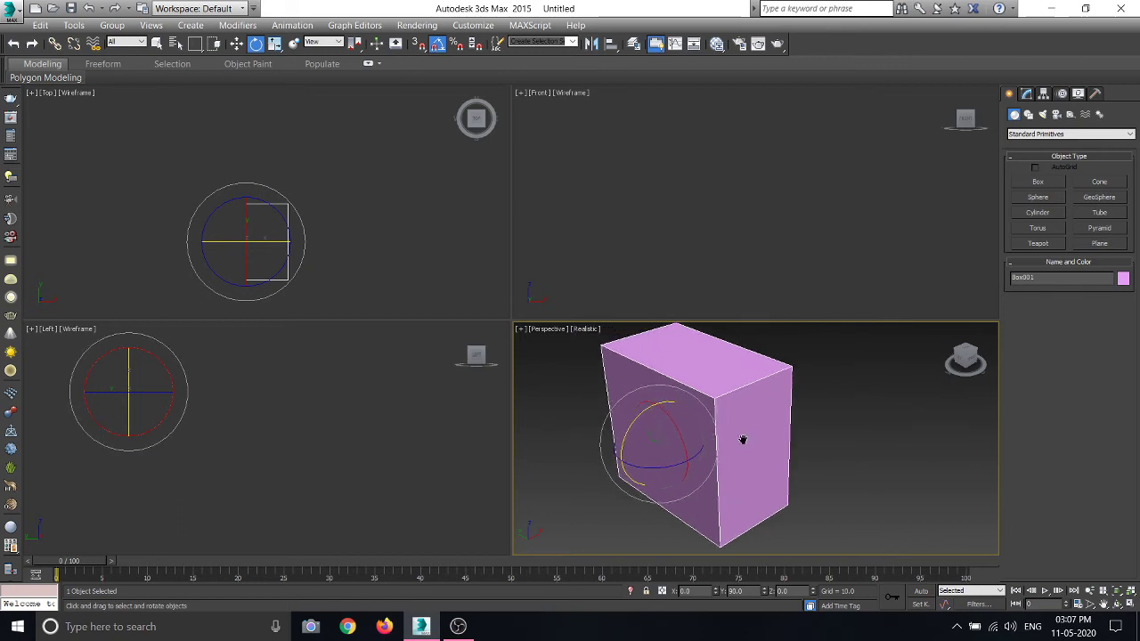
pyautogui.click(437, 44)
pyautogui.moveTo(642, 414)
pyautogui.mouseDown()
pyautogui.moveTo(726, 433)
pyautogui.moveTo(623, 343)
pyautogui.mouseUp()
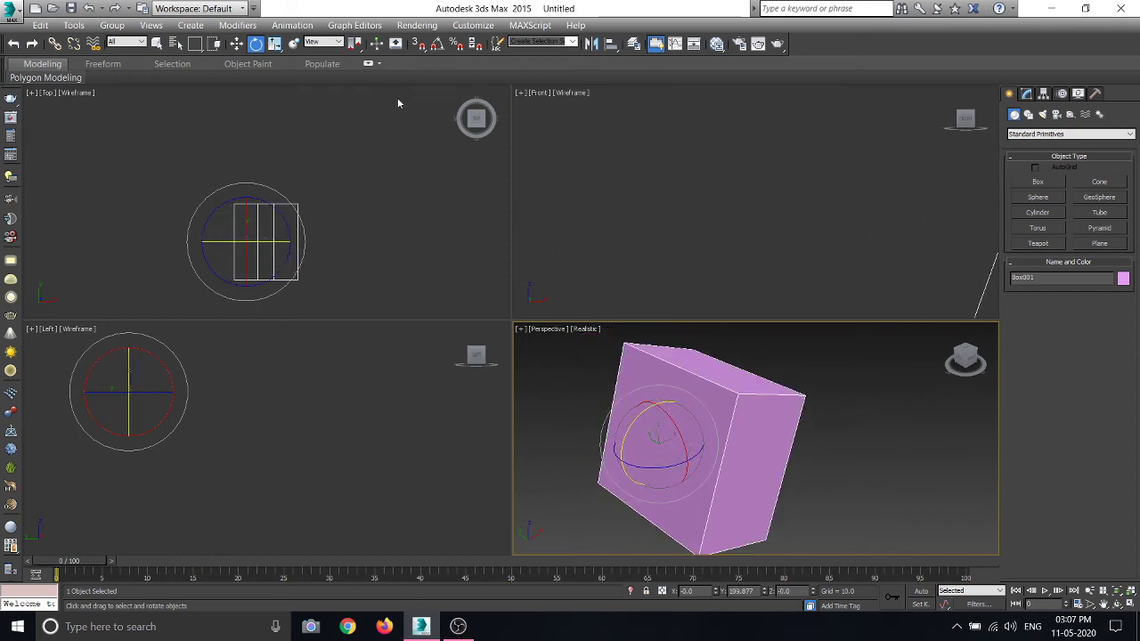
pyautogui.click(437, 43)
pyautogui.moveTo(639, 411); pyautogui.dragTo(646, 409)
pyautogui.moveTo(635, 420)
pyautogui.mouseDown()
pyautogui.moveTo(600, 477)
pyautogui.moveTo(640, 418)
pyautogui.mouseUp()
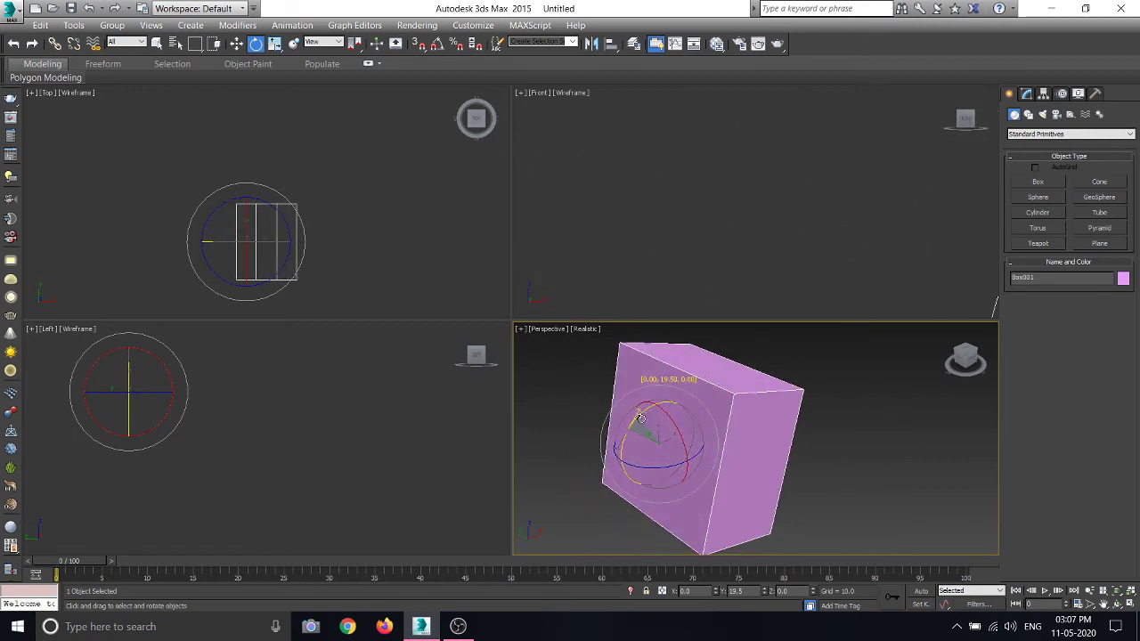
# Step: Turn on 3D object snapping and switch to moving the box in the Top view
pyautogui.rightClick(437, 49)
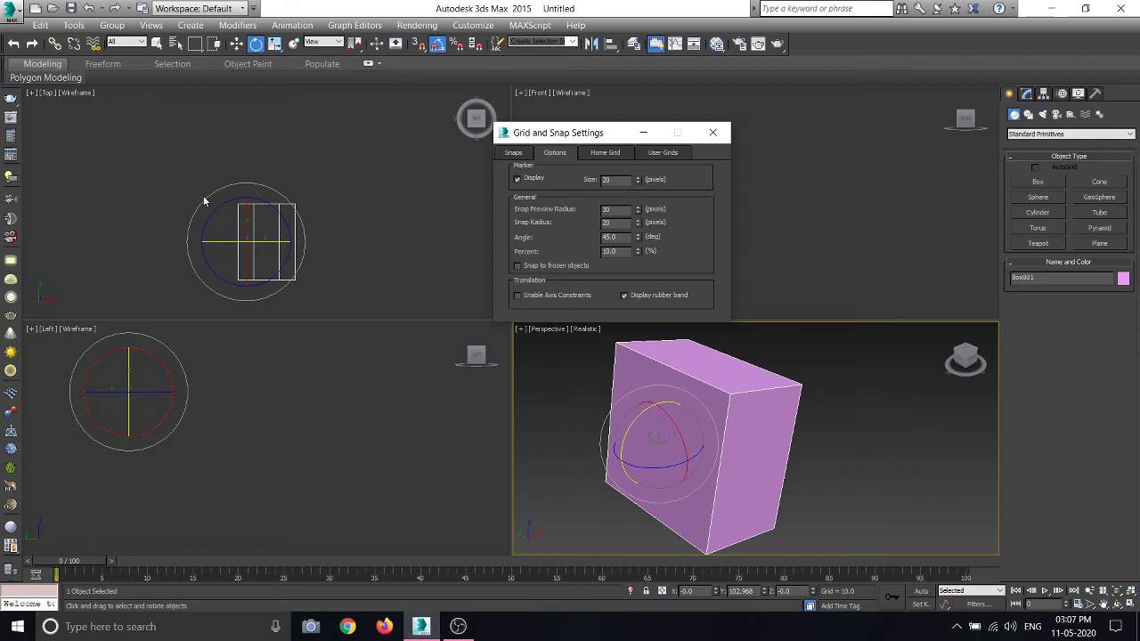
pyautogui.click(712, 131)
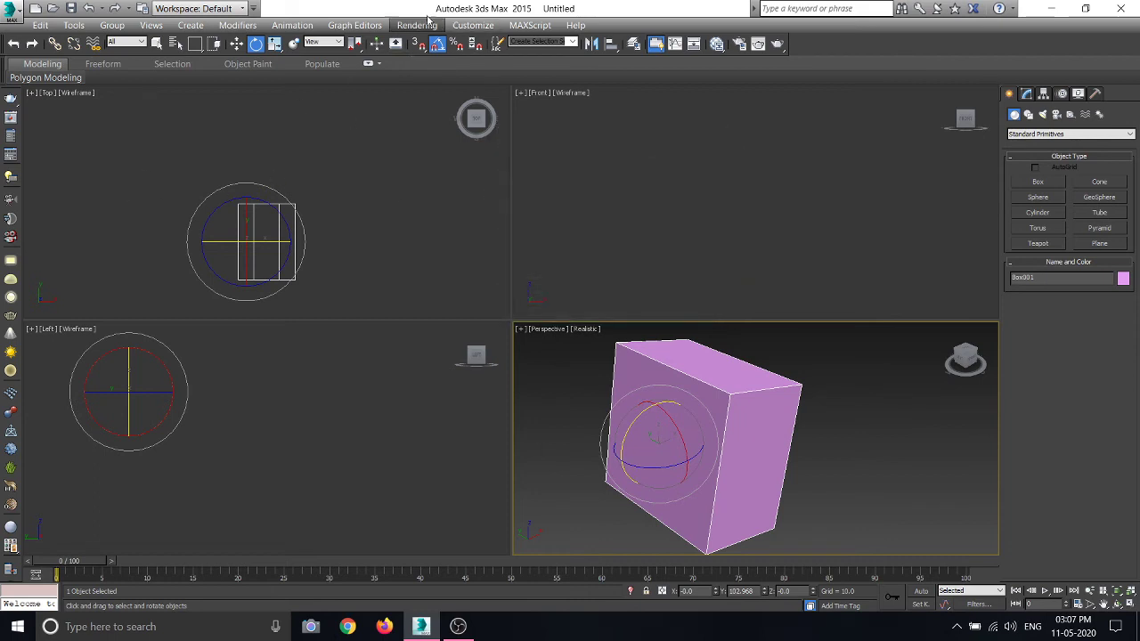
pyautogui.click(417, 48)
pyautogui.click(298, 243)
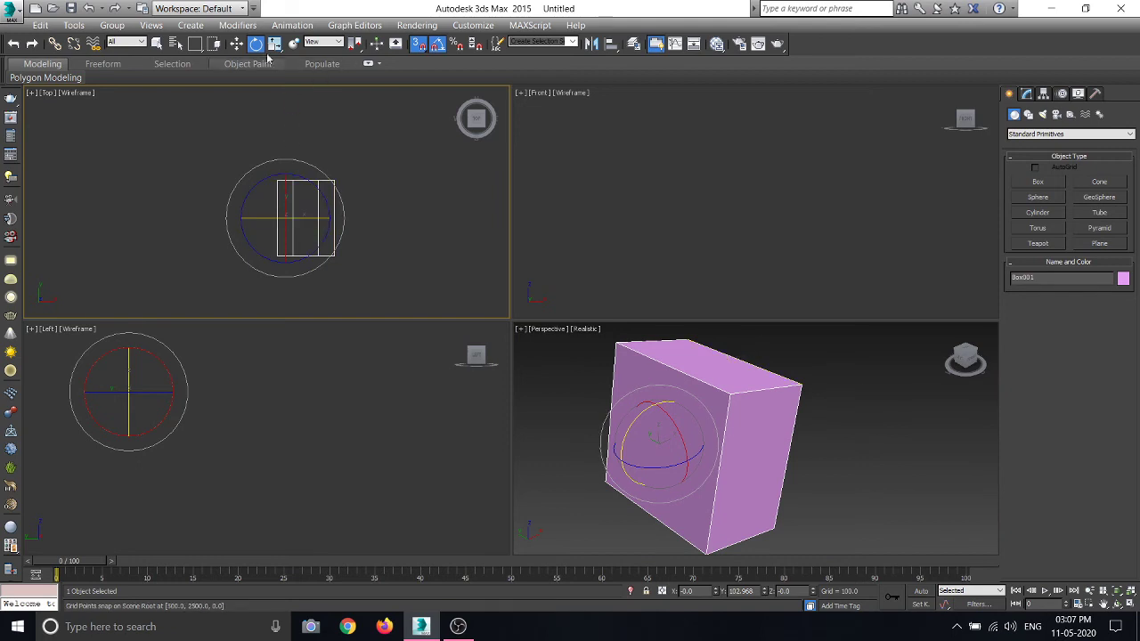
pyautogui.click(236, 44)
pyautogui.scroll(2, 327, 214)
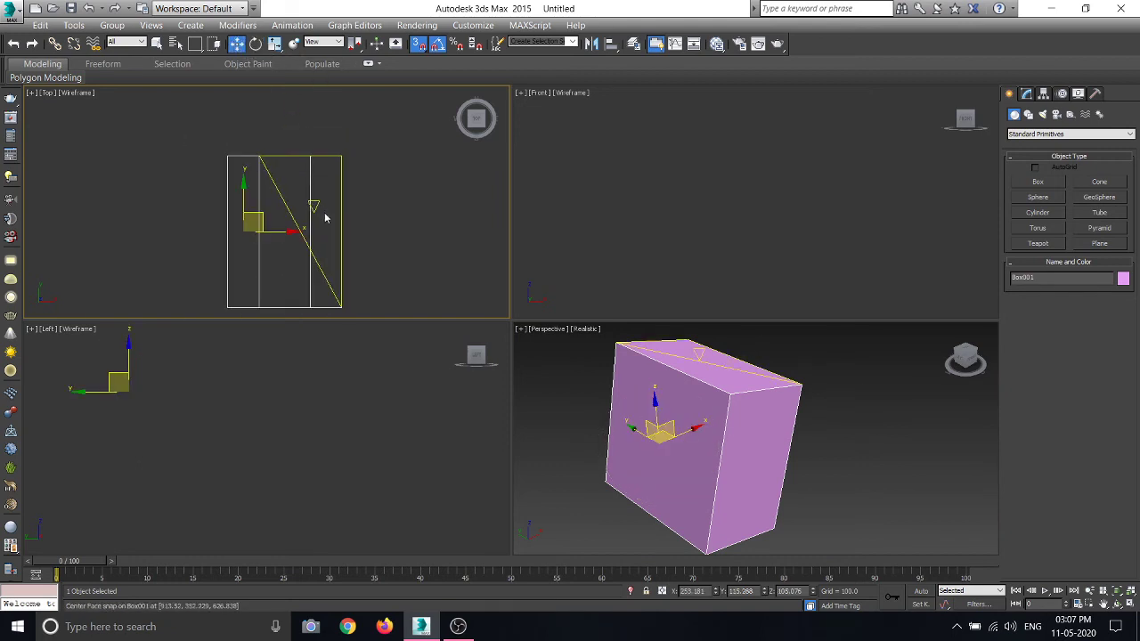
# Step: Toggle object snapping off and on, then set the snap Marker Size to 10 on the Options tab
pyautogui.scroll(-1, 336, 236)
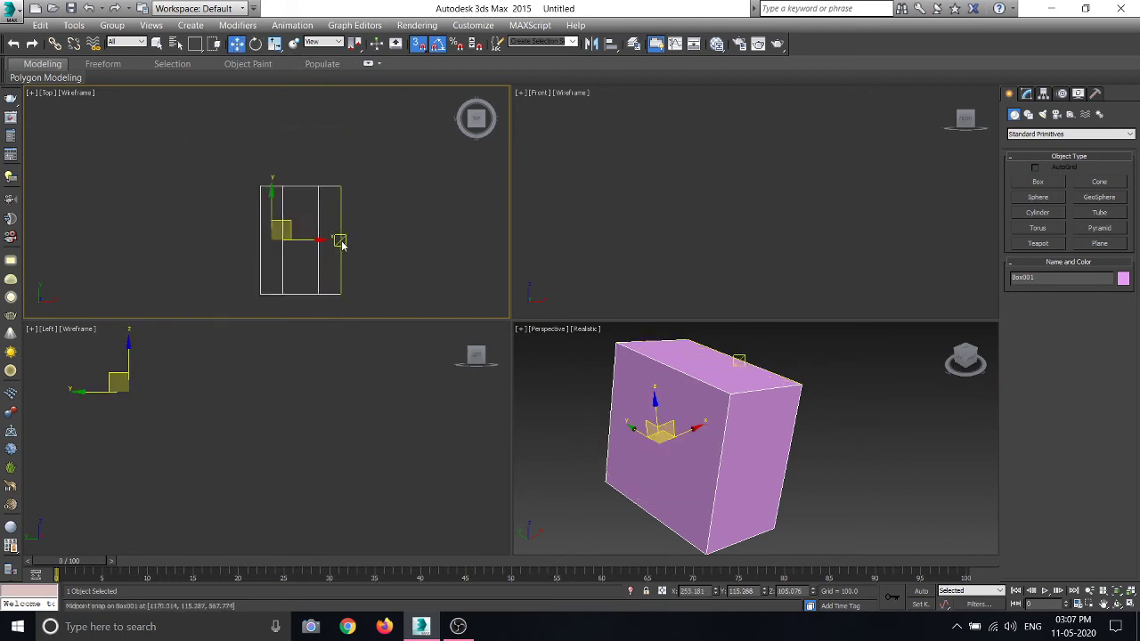
pyautogui.scroll(3, 339, 238)
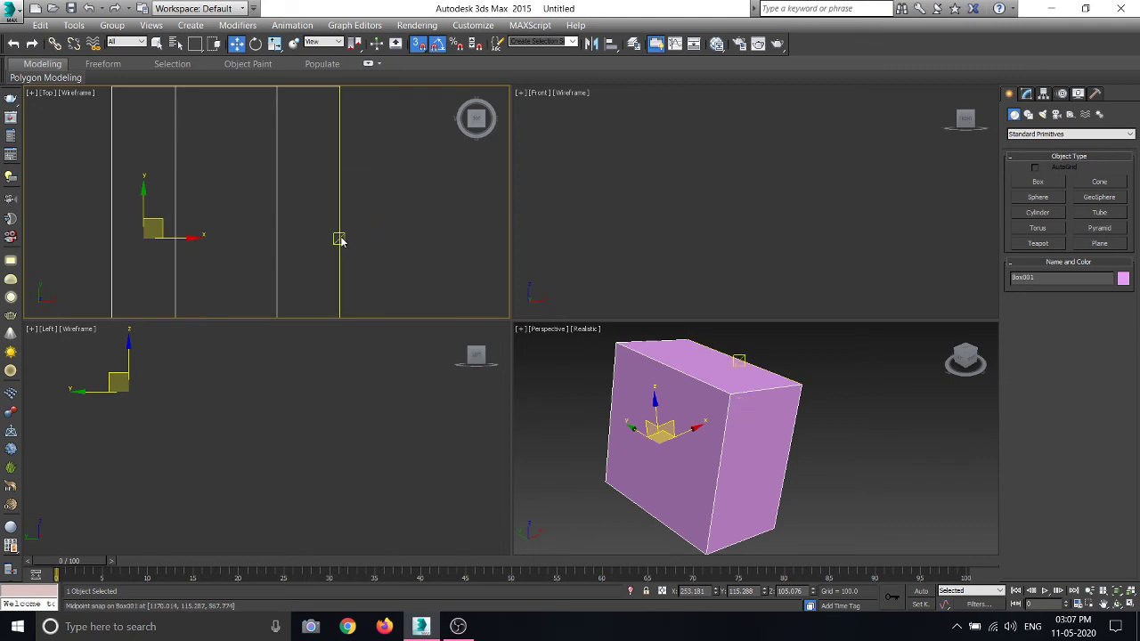
pyautogui.click(418, 44)
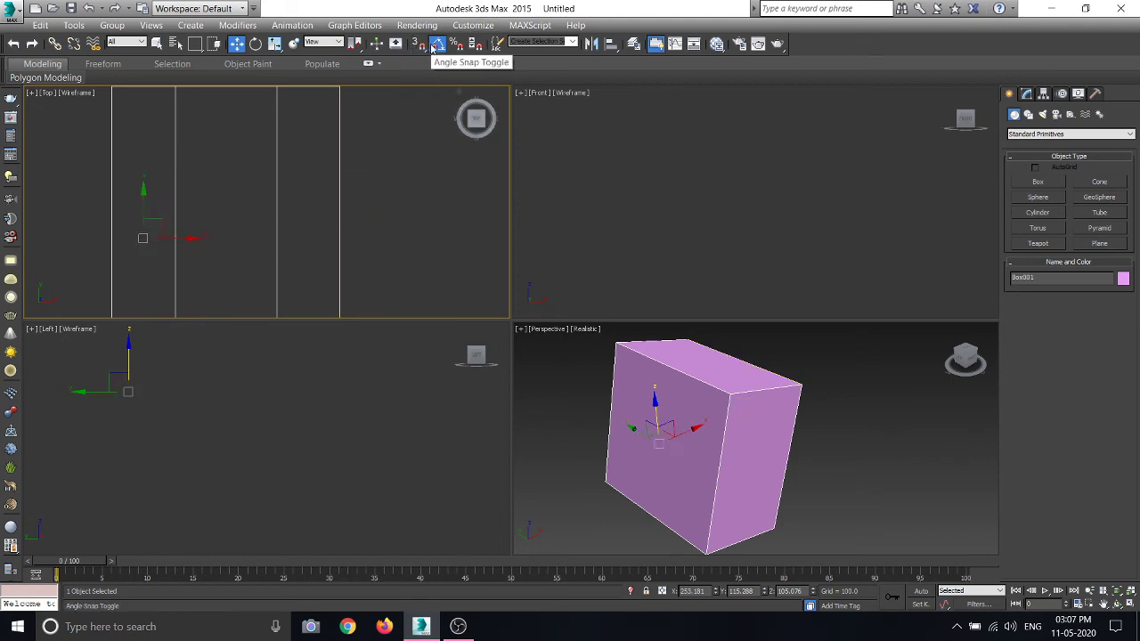
pyautogui.click(419, 44)
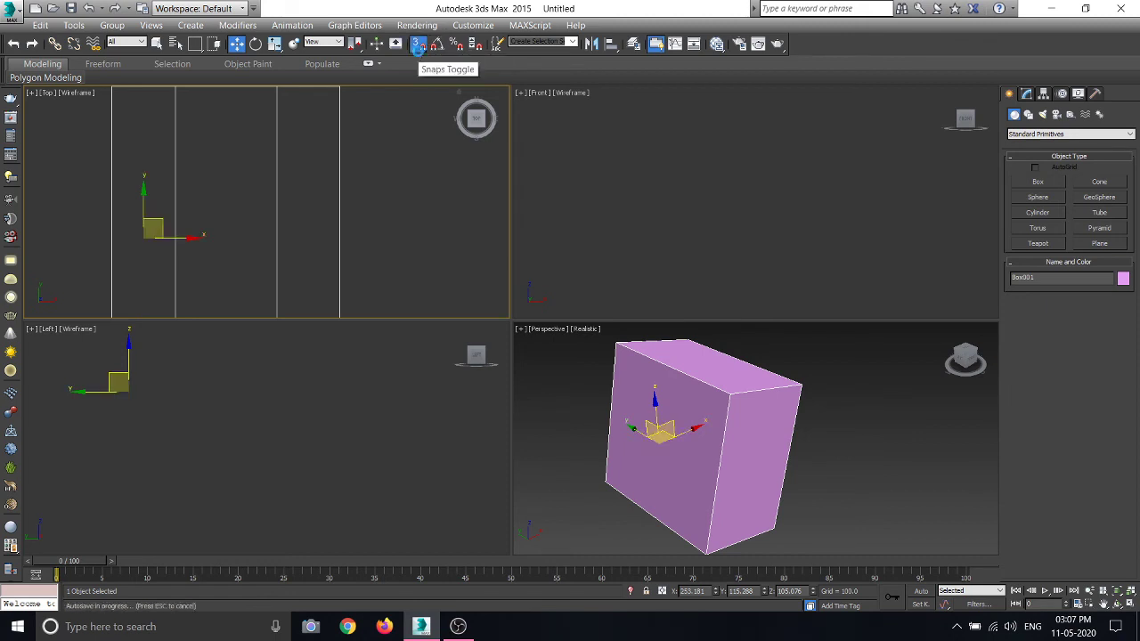
pyautogui.rightClick(418, 44)
pyautogui.click(554, 153)
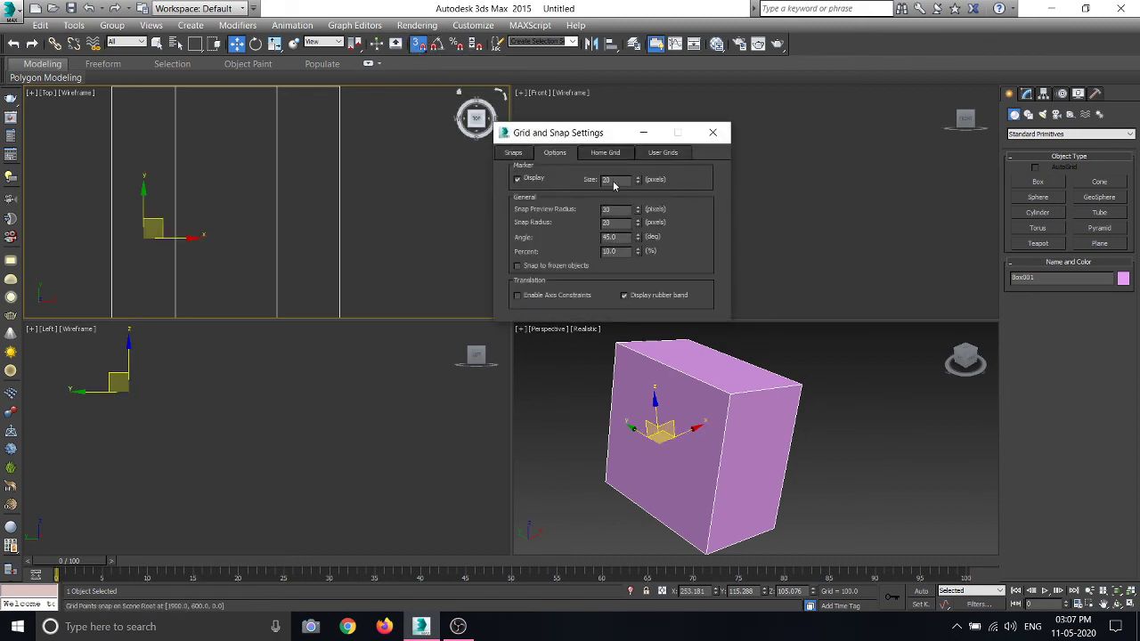
pyautogui.write('1')
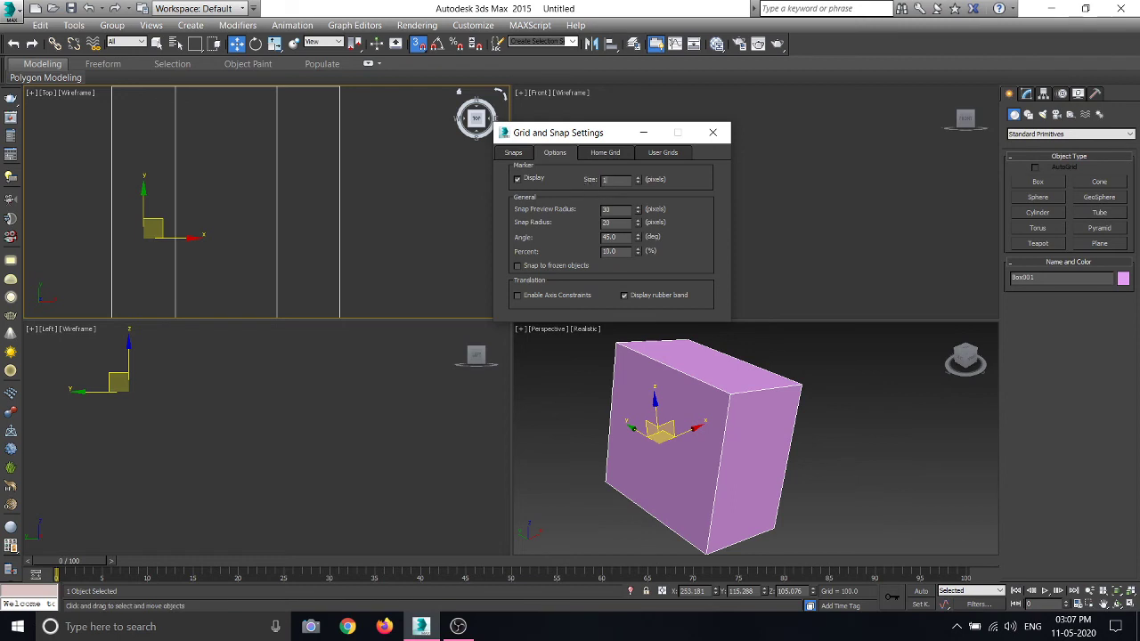
pyautogui.click(712, 132)
pyautogui.scroll(-3, 269, 202)
pyautogui.scroll(5, 284, 220)
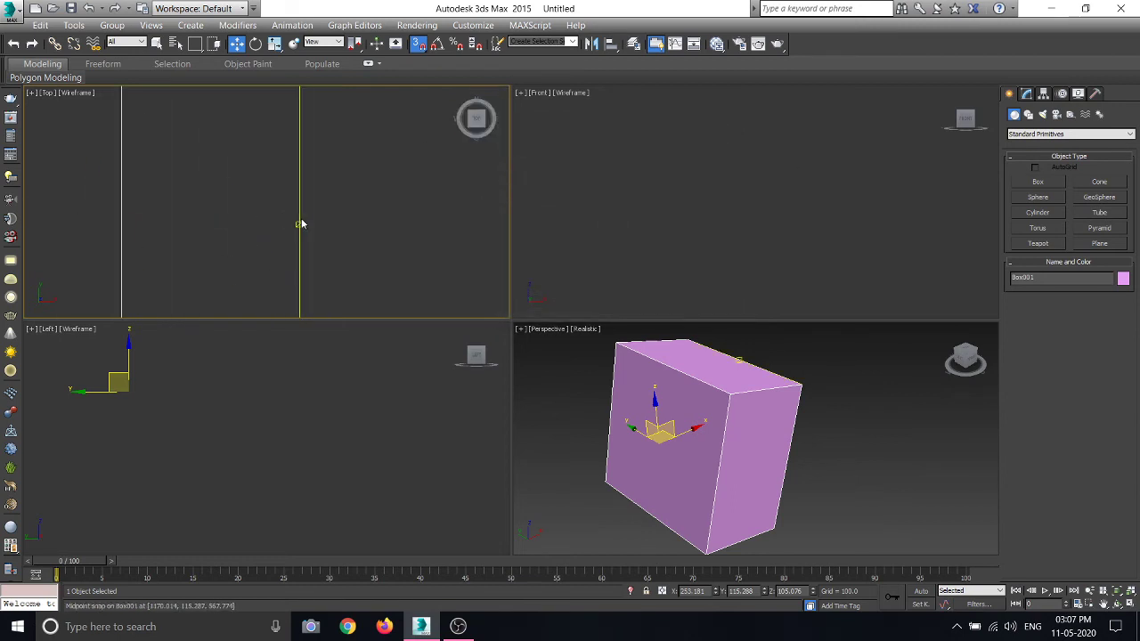
# Step: Review the Snaps, Options, Home Grid and User Grids tabs, noting the 10.0 grid spacing
pyautogui.rightClick(419, 44)
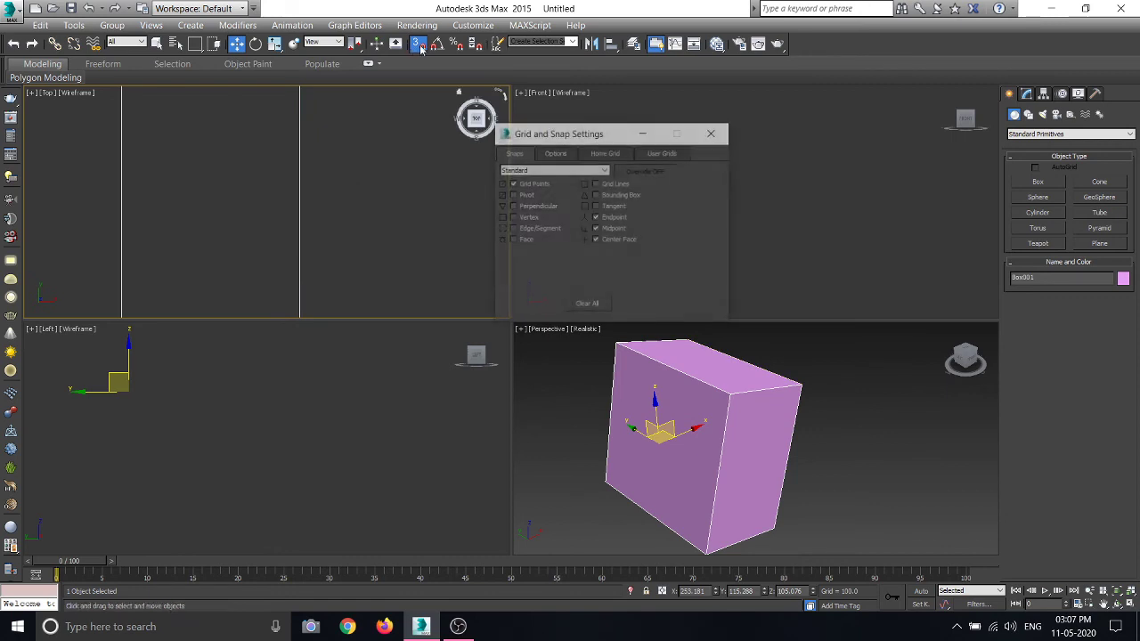
pyautogui.click(570, 152)
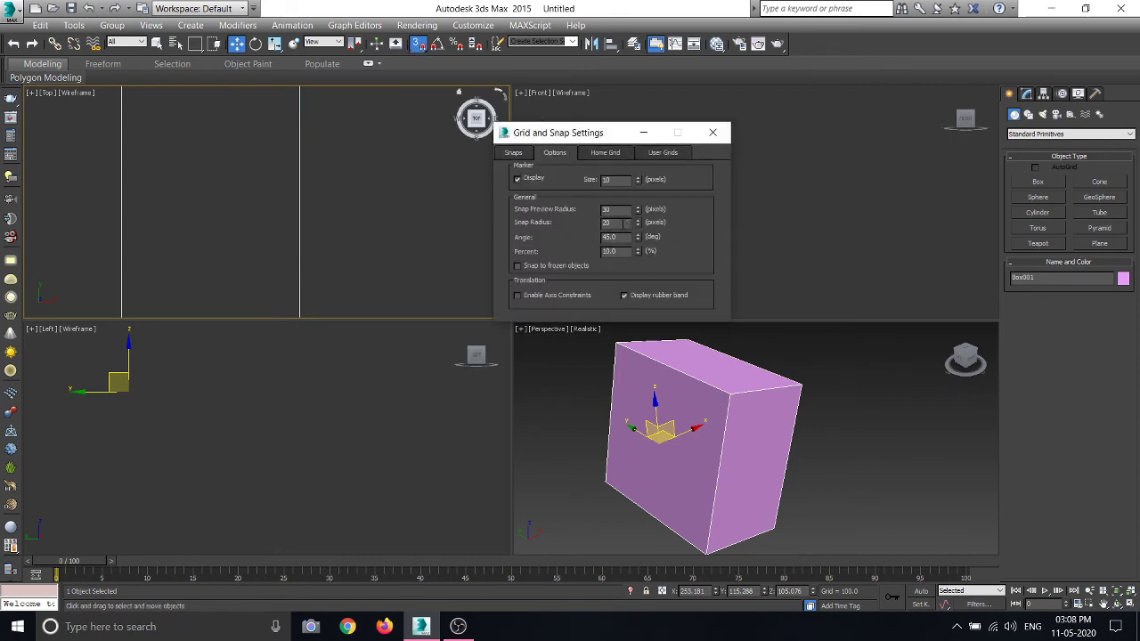
pyautogui.click(614, 156)
pyautogui.click(660, 153)
pyautogui.click(515, 153)
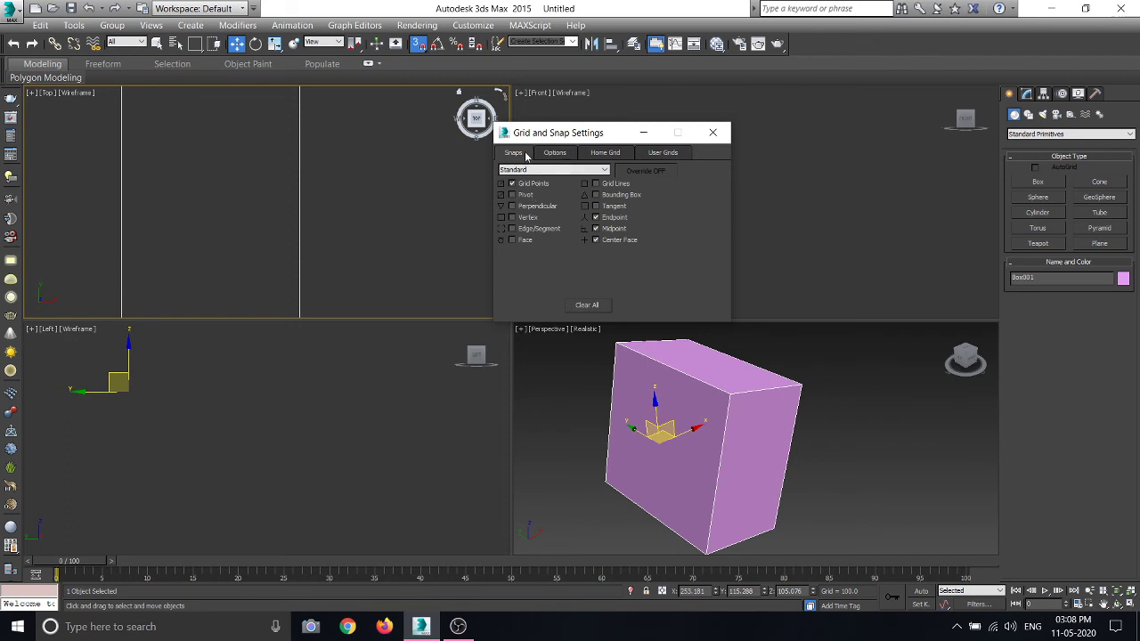
pyautogui.click(555, 154)
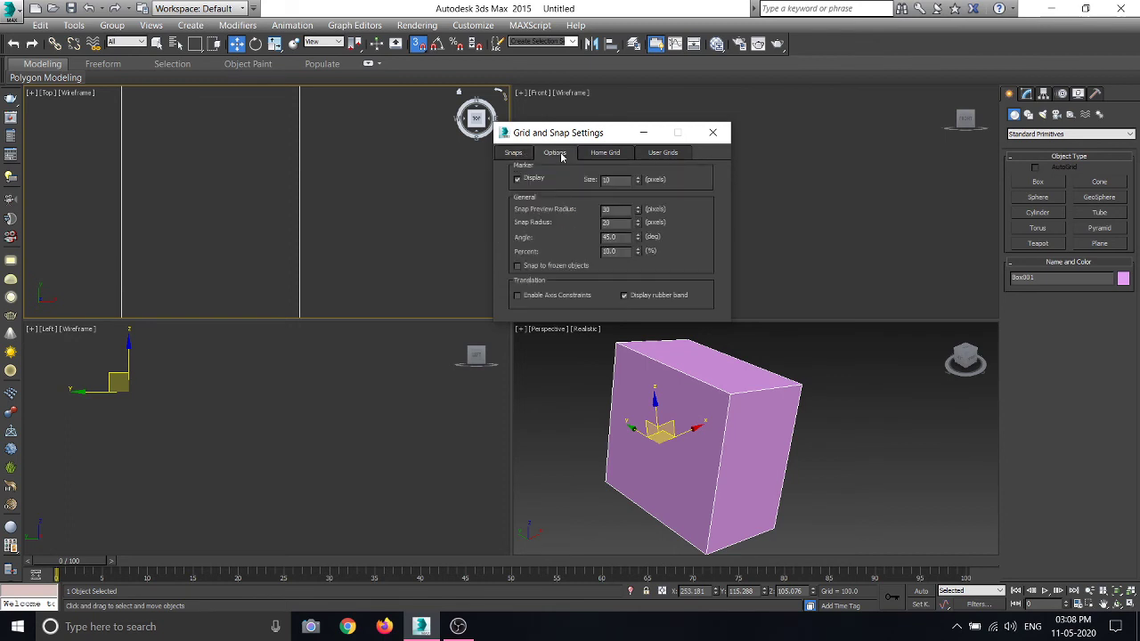
pyautogui.click(615, 154)
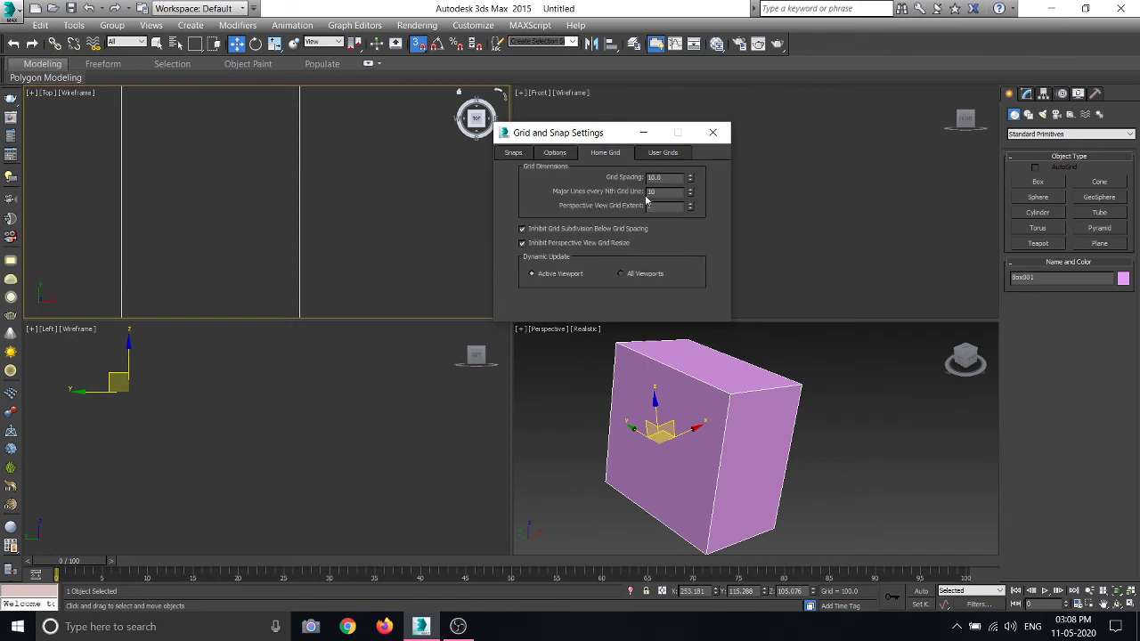
# Step: Zoom the view out and deselect the box
pyautogui.scroll(-5, 258, 223)
pyautogui.scroll(-4, 258, 223)
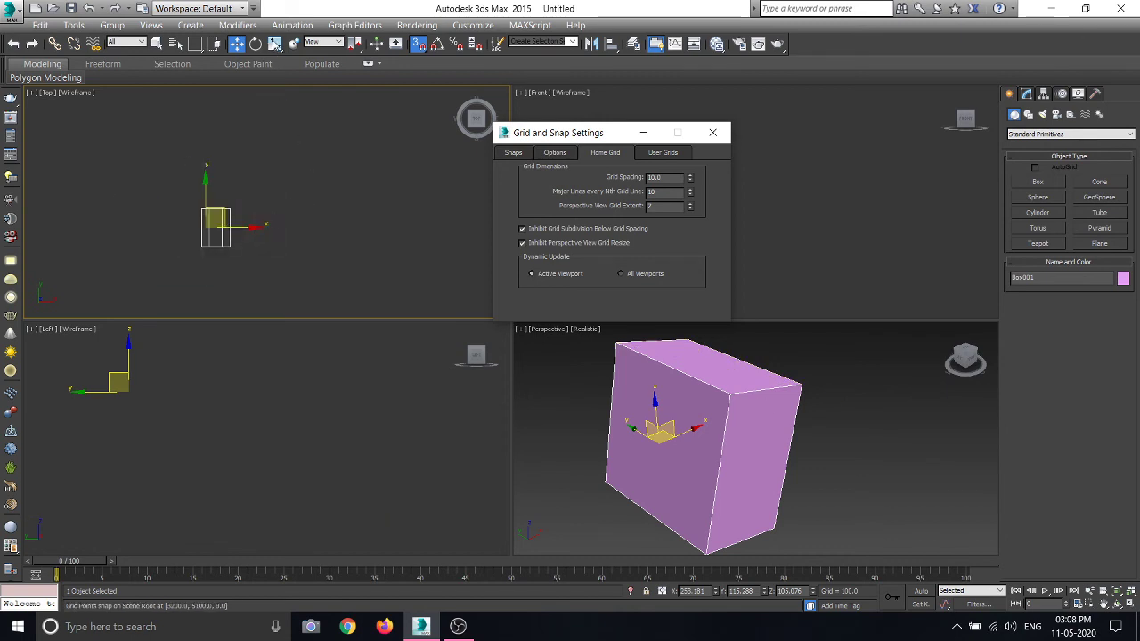
pyautogui.click(319, 170)
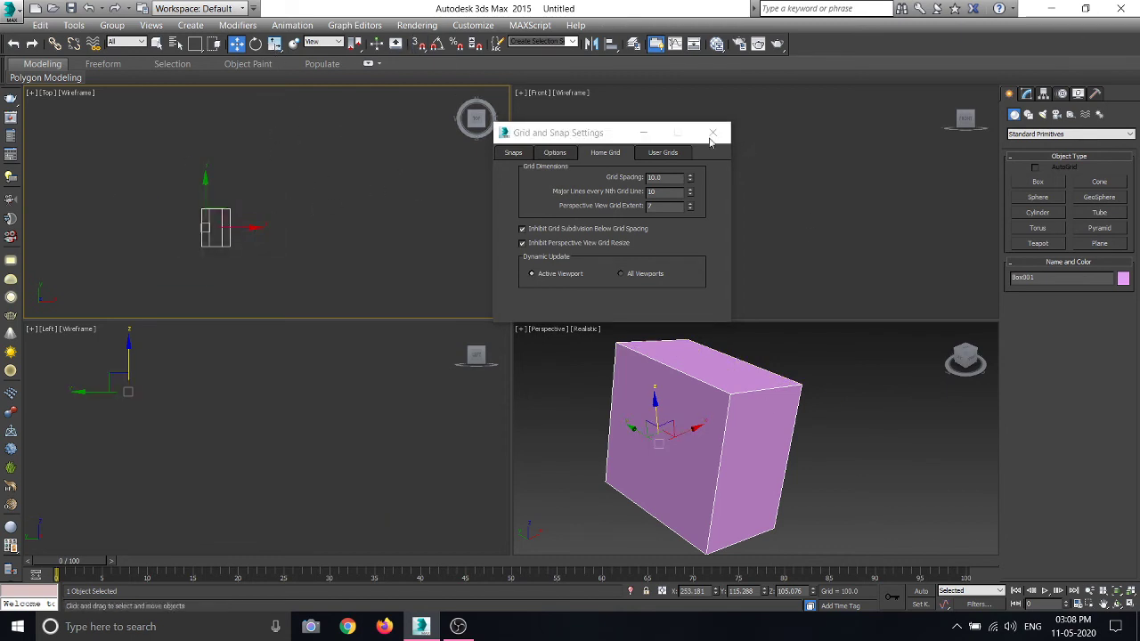
# Step: Check the Select From Scene list showing Box001, close both dialogs and deselect the box
pyautogui.press('h')
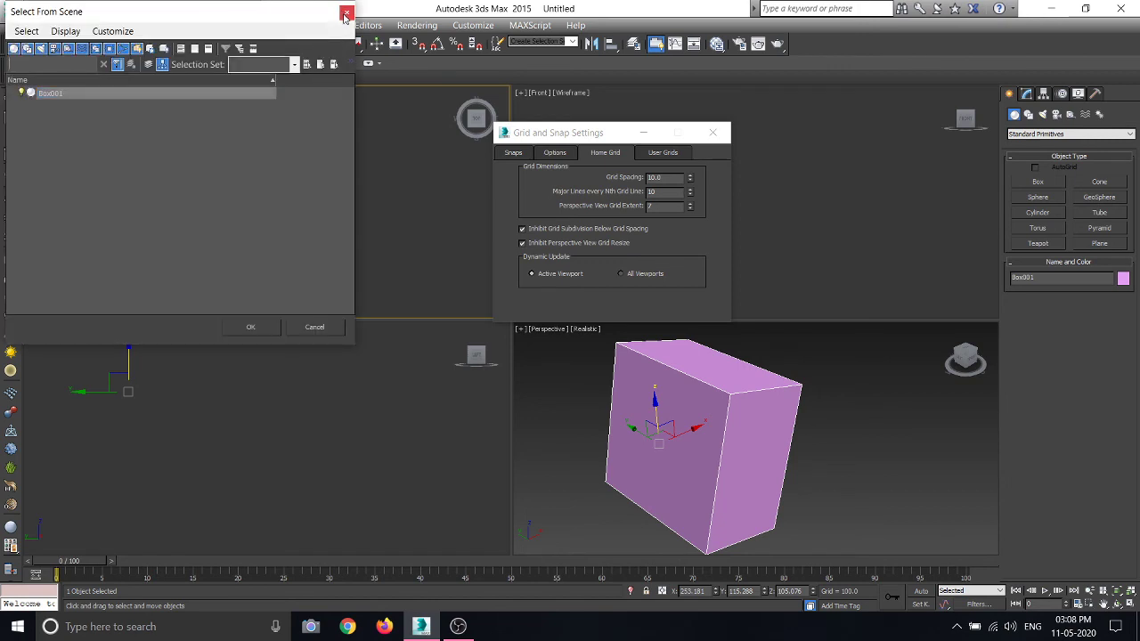
pyautogui.click(346, 14)
pyautogui.click(713, 131)
pyautogui.click(376, 189)
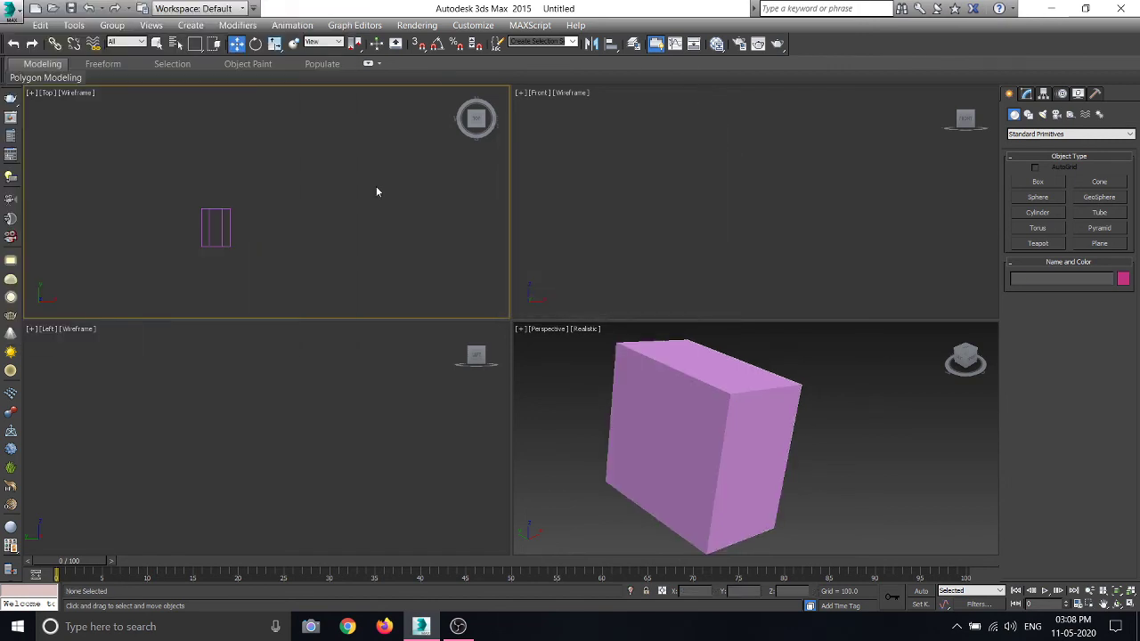
# Step: Draw a Tape helper, Tape001, flat along the X axis in the Top view
pyautogui.scroll(2, 287, 206)
pyautogui.scroll(2, 286, 208)
pyautogui.scroll(2, 286, 208)
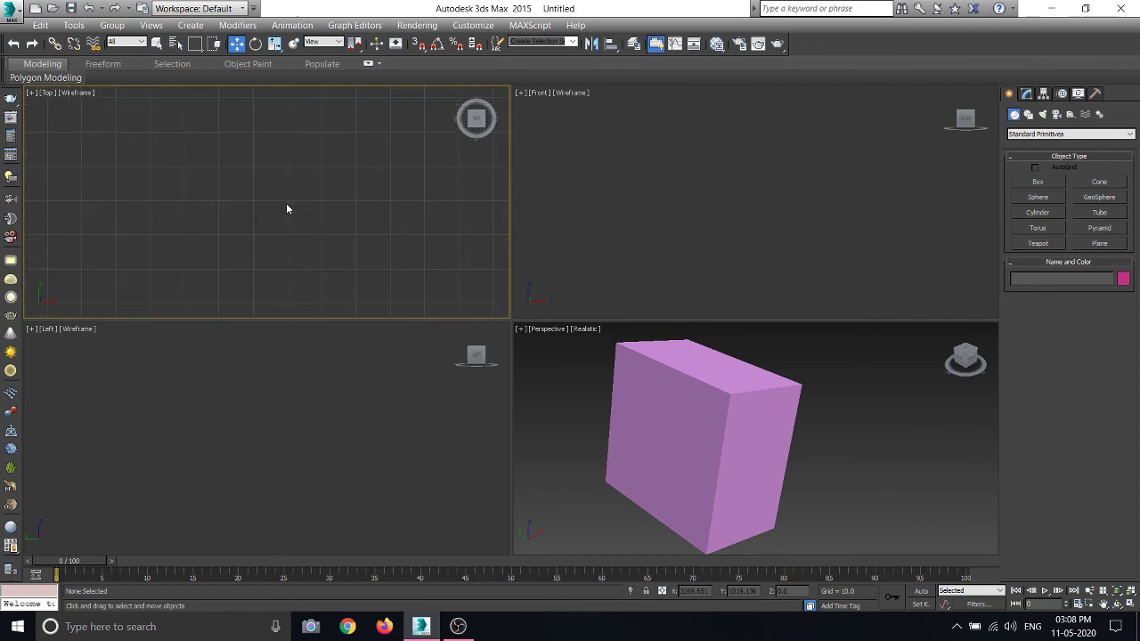
pyautogui.scroll(2, 286, 208)
pyautogui.scroll(1, 158, 202)
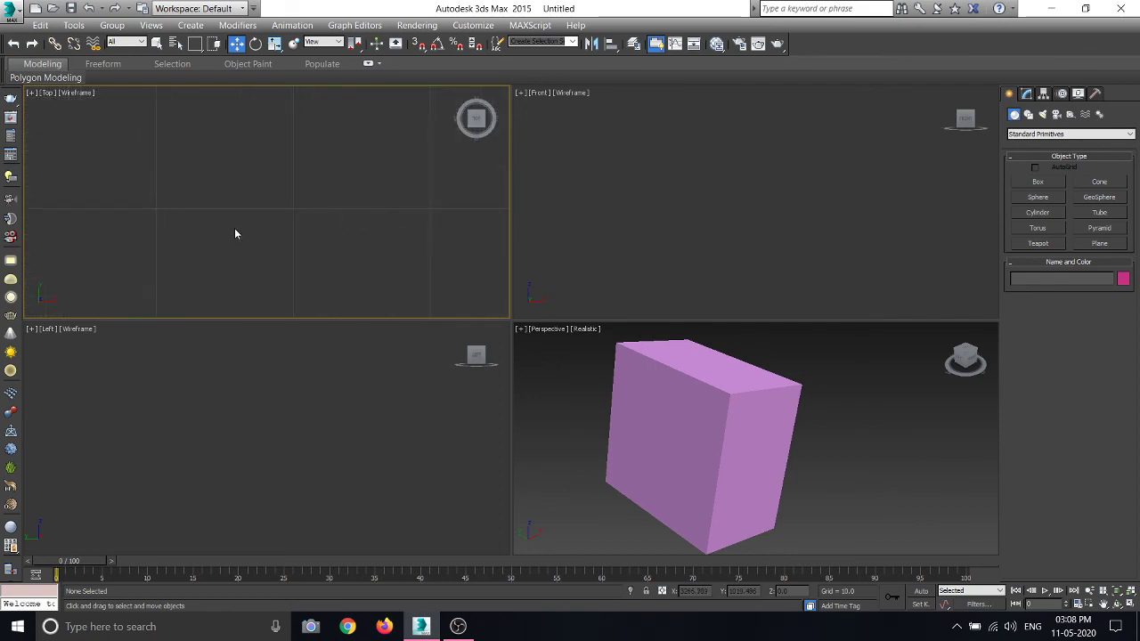
pyautogui.click(1071, 115)
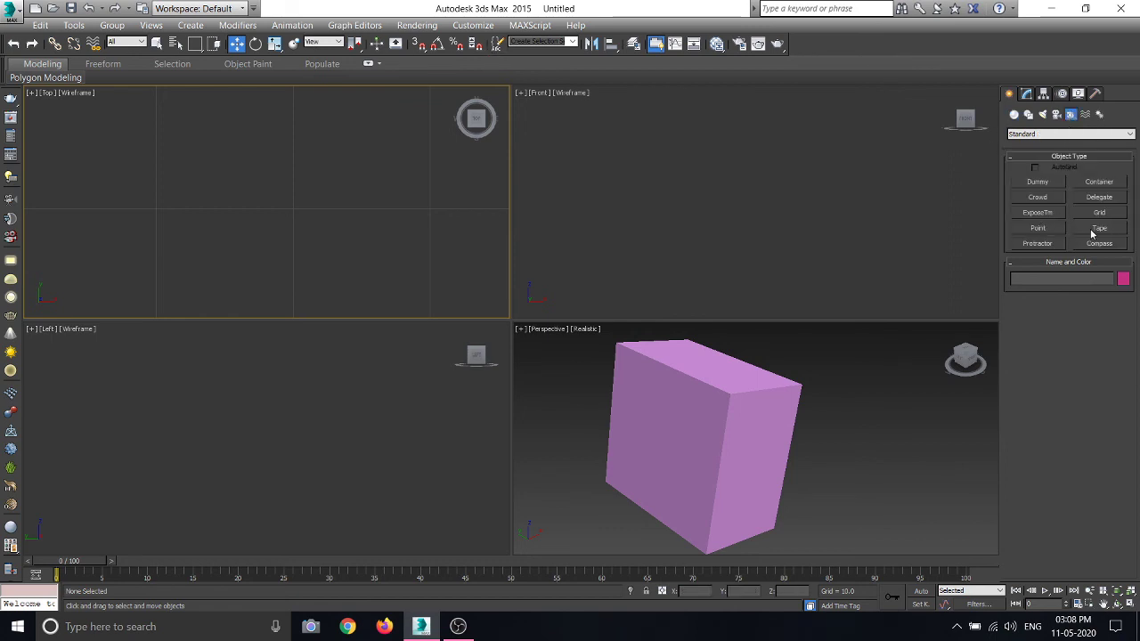
pyautogui.click(1096, 229)
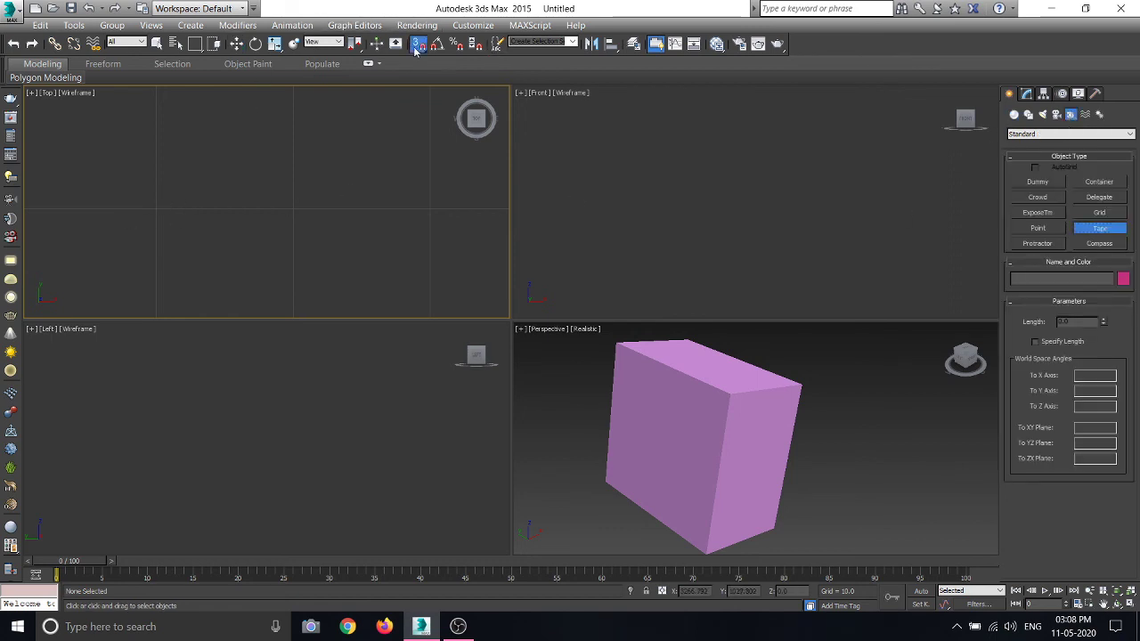
pyautogui.moveTo(158, 209); pyautogui.dragTo(293, 208)
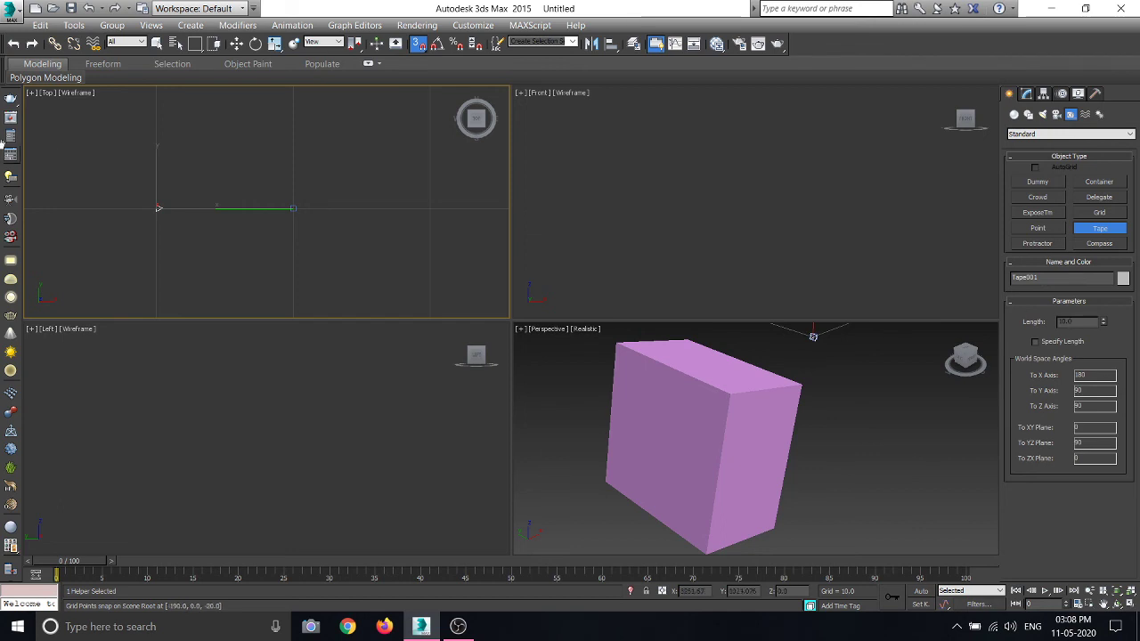
# Step: Change the Home Grid spacing in Grid and Snap Settings to 20
pyautogui.rightClick(426, 48)
pyautogui.click(611, 153)
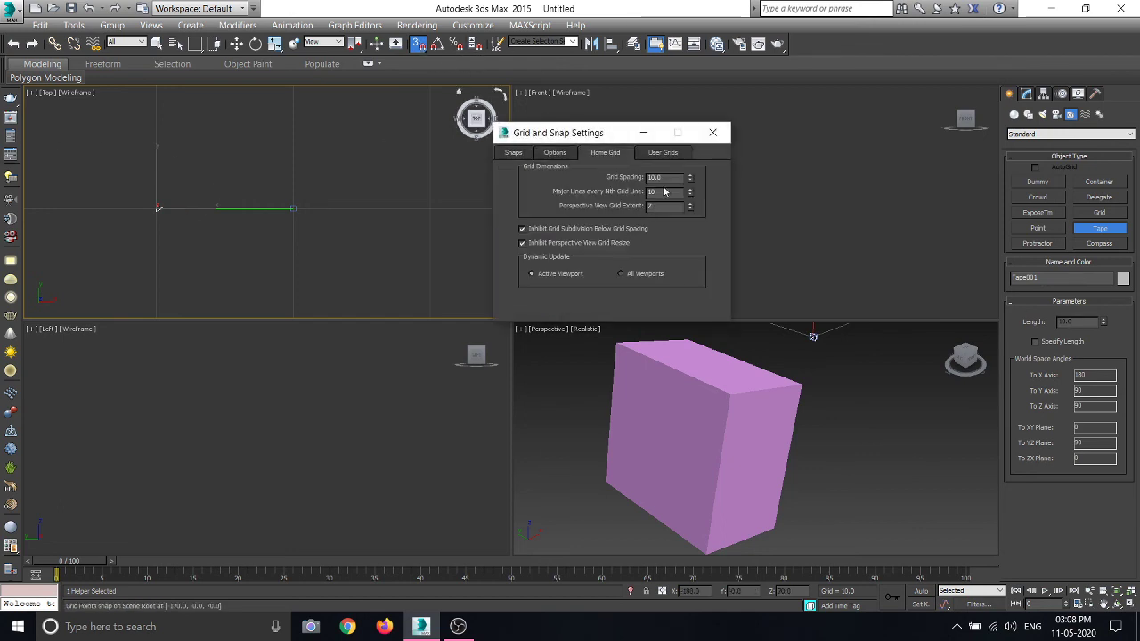
pyautogui.doubleClick(650, 178)
pyautogui.write('20')
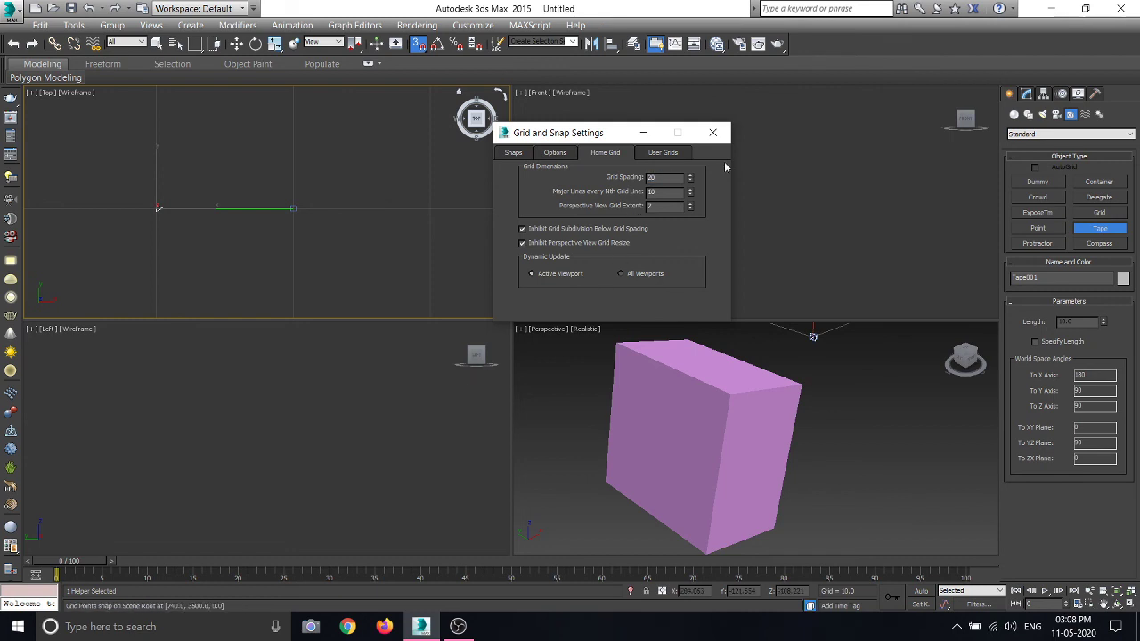
pyautogui.click(712, 131)
# Step: Draw a second Tape helper, Tape002, along the grid in the Top view
pyautogui.scroll(-3, 272, 220)
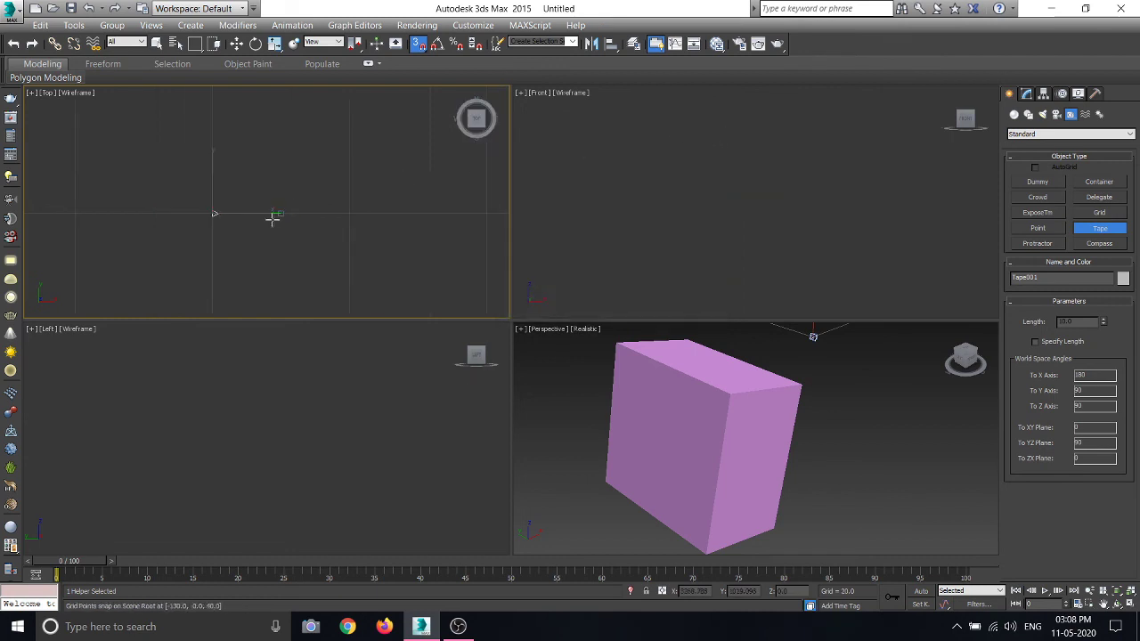
pyautogui.scroll(5, 290, 219)
pyautogui.scroll(-2, 237, 210)
pyautogui.scroll(-4, 194, 203)
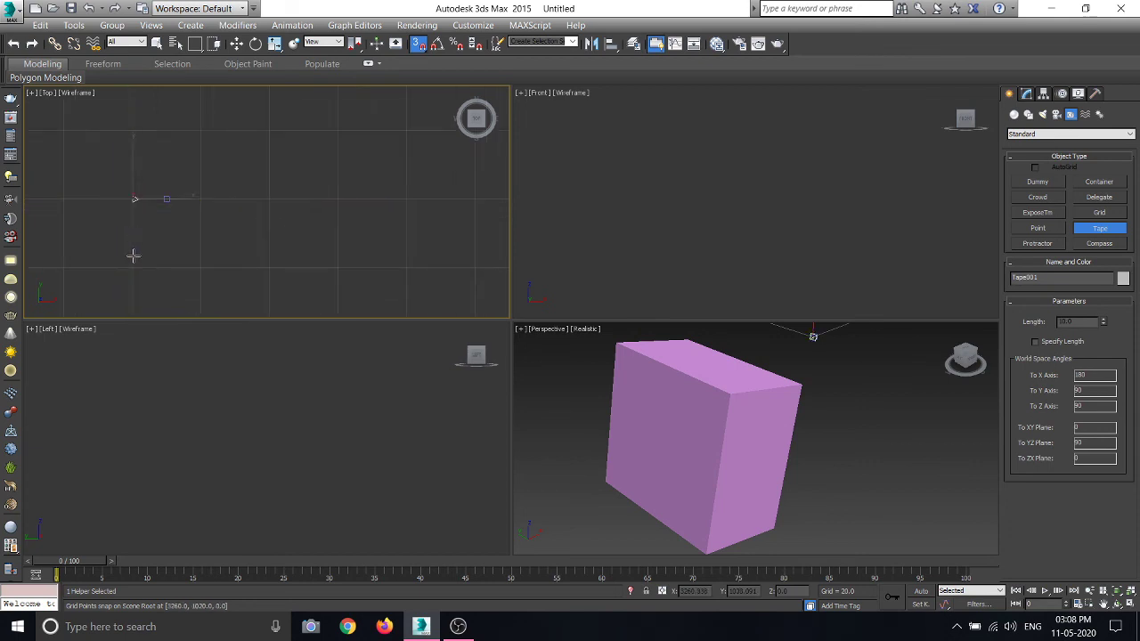
pyautogui.scroll(4, 204, 122)
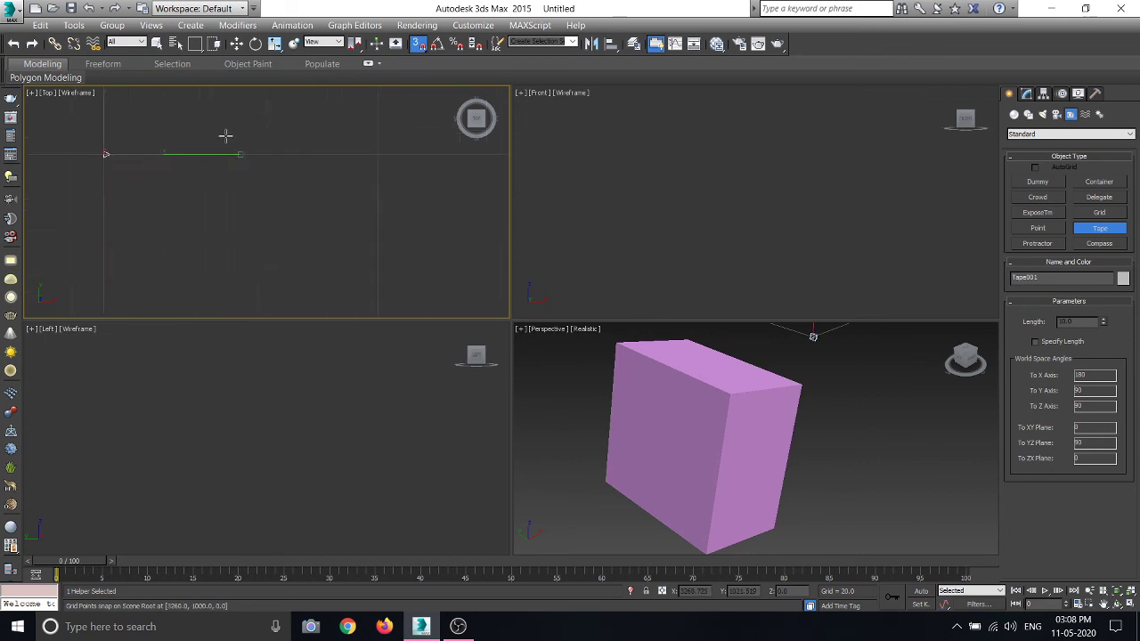
pyautogui.scroll(-3, 216, 223)
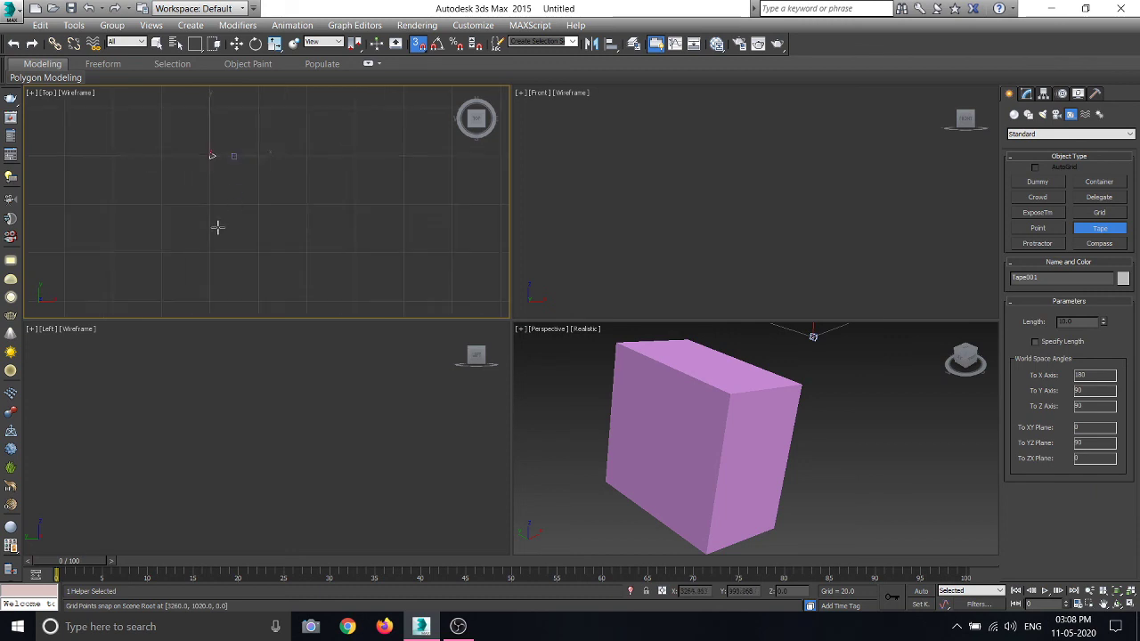
pyautogui.scroll(6, 204, 193)
pyautogui.moveTo(201, 187); pyautogui.dragTo(397, 187)
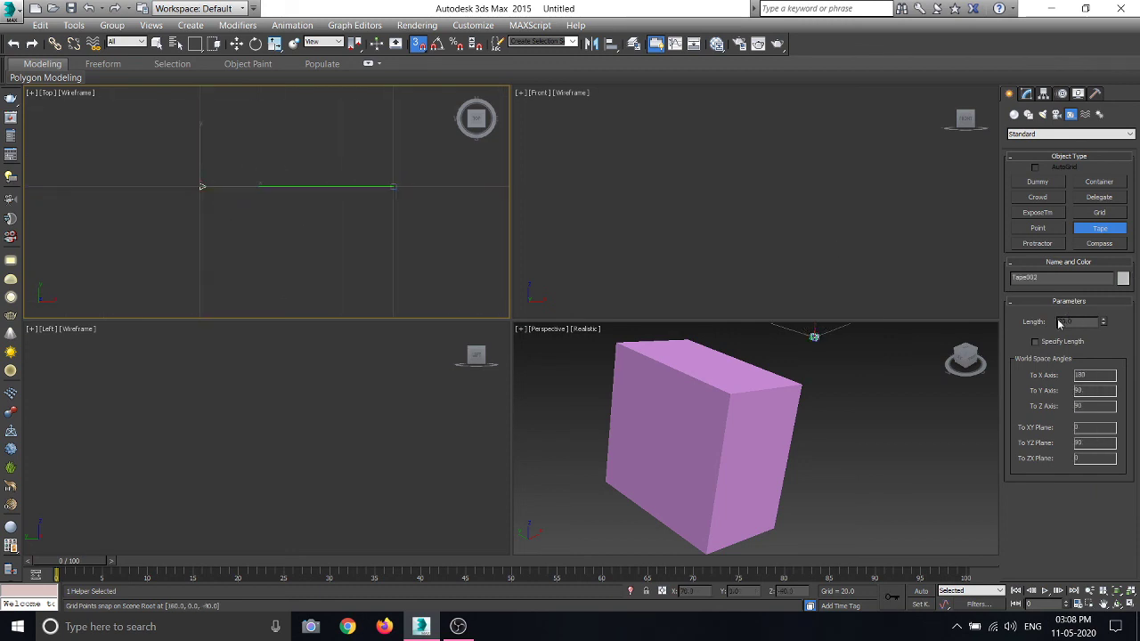
pyautogui.scroll(-5, 387, 189)
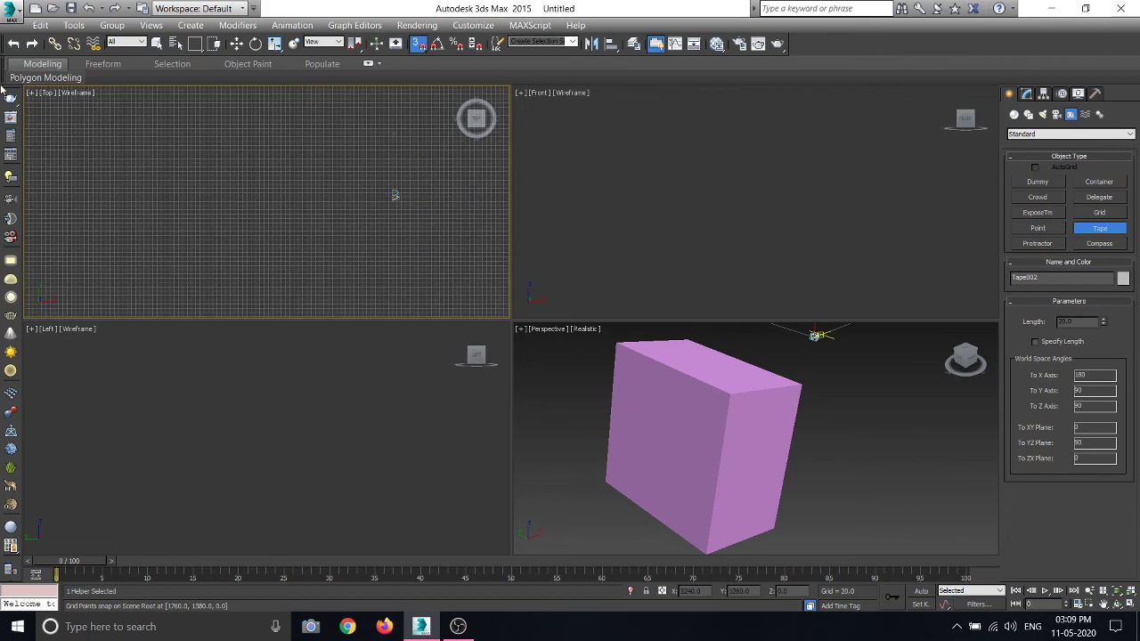
# Step: Stop creating tapes, region-select both Tape helpers in the Top viewport, and delete them
pyautogui.press('w')
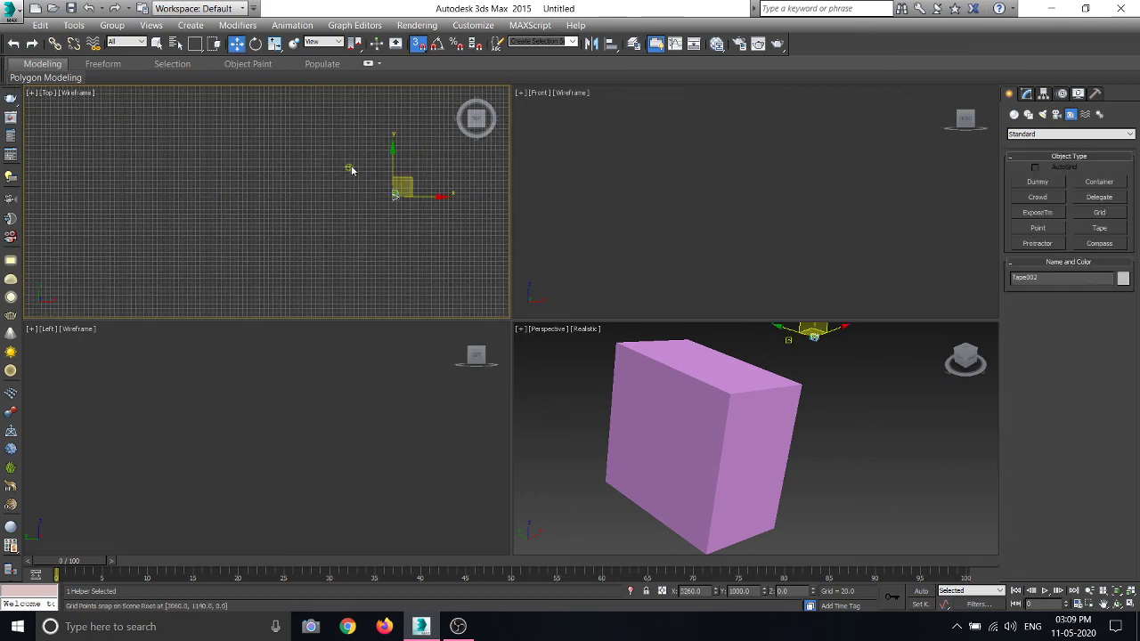
pyautogui.scroll(5, 409, 196)
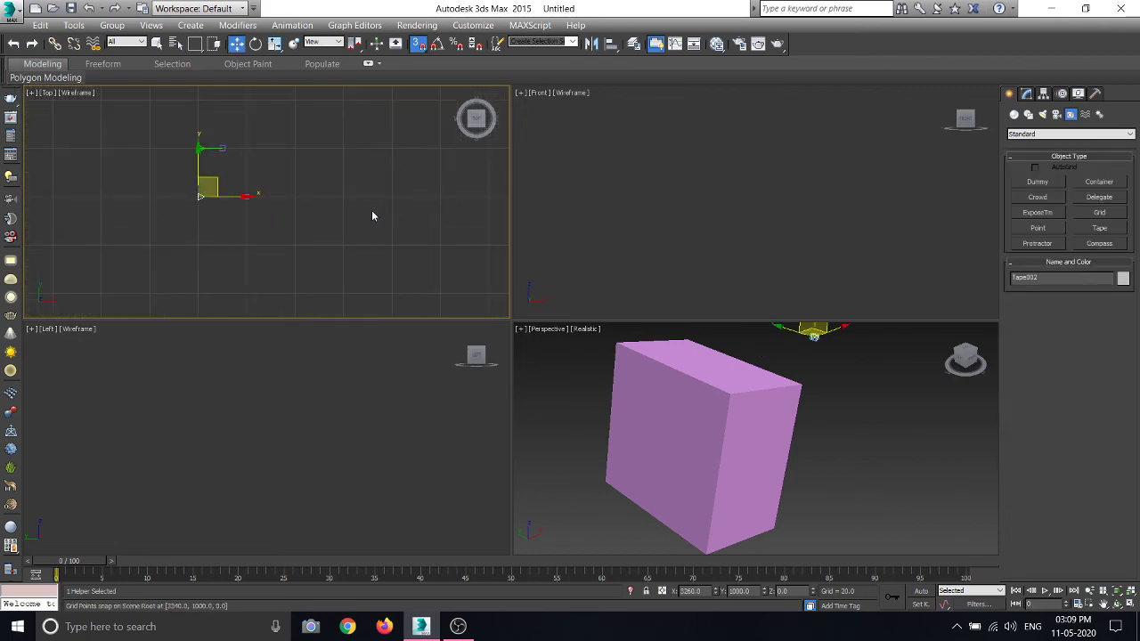
pyautogui.scroll(1, 229, 226)
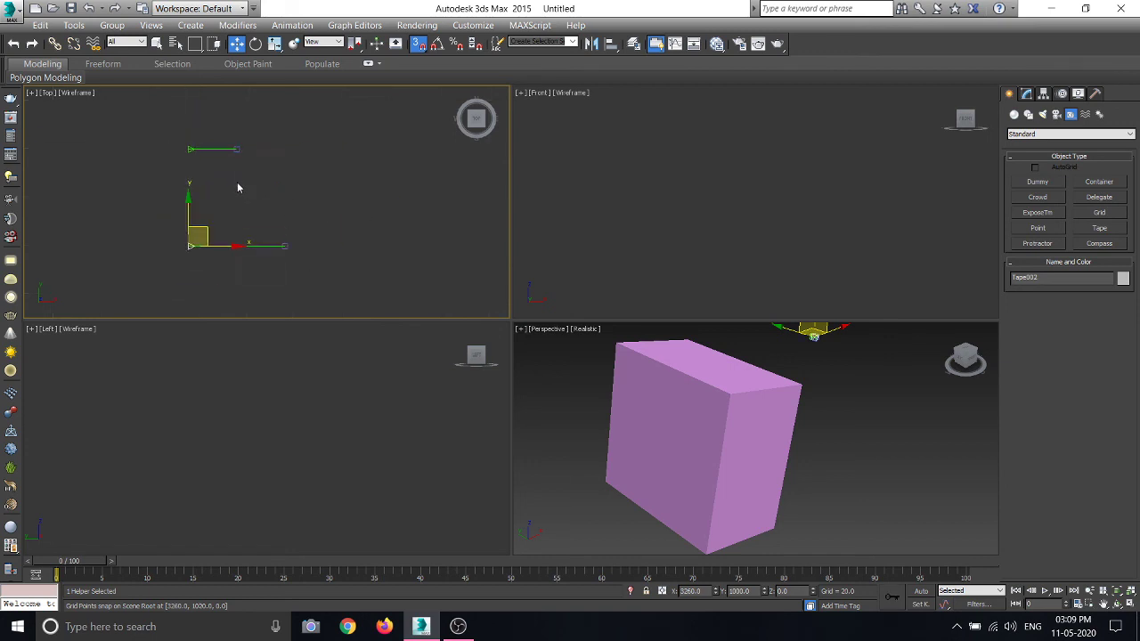
pyautogui.click(258, 191)
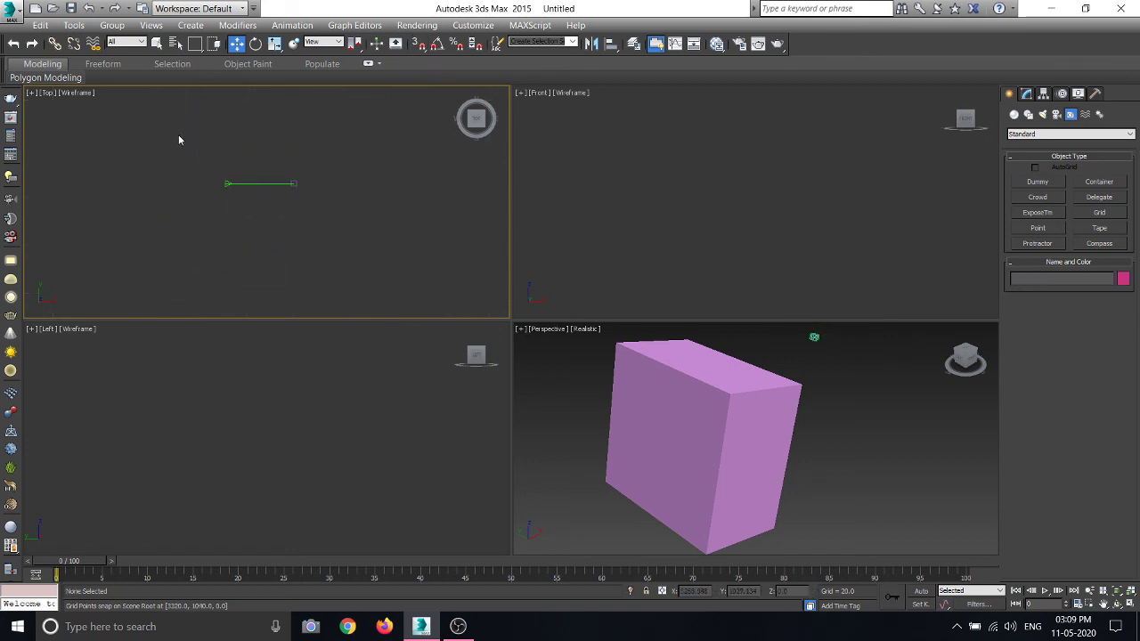
pyautogui.moveTo(159, 119); pyautogui.dragTo(357, 291)
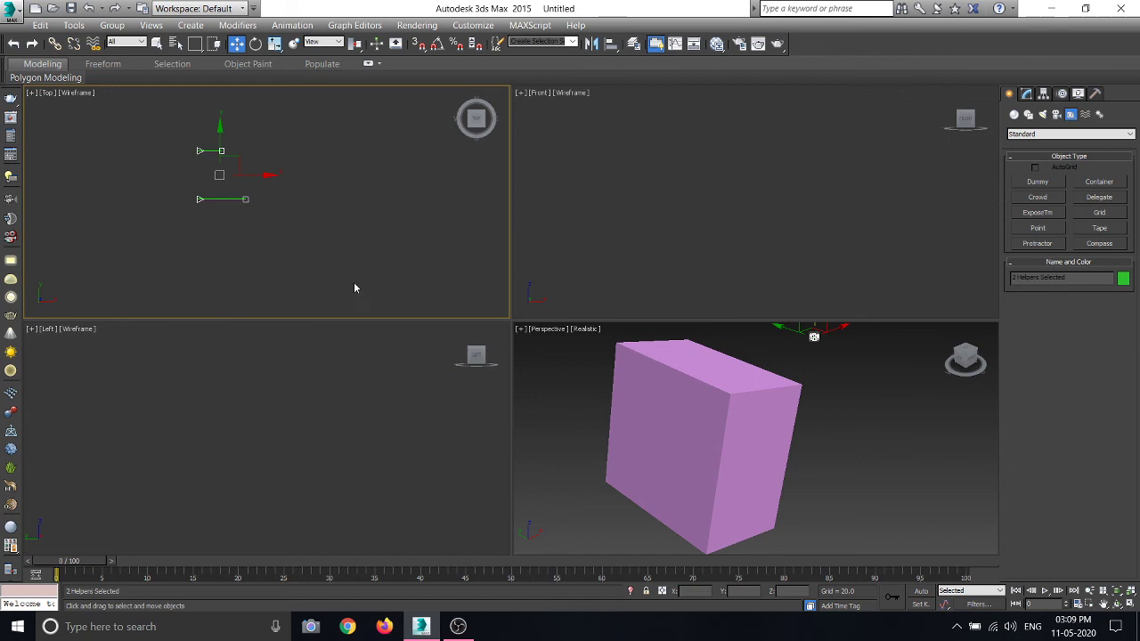
pyautogui.press('Delete')
# Step: Zoom the view, then make Top, Front, Left and again Top the active viewport
pyautogui.scroll(-4, 552, 361)
pyautogui.scroll(3, 576, 366)
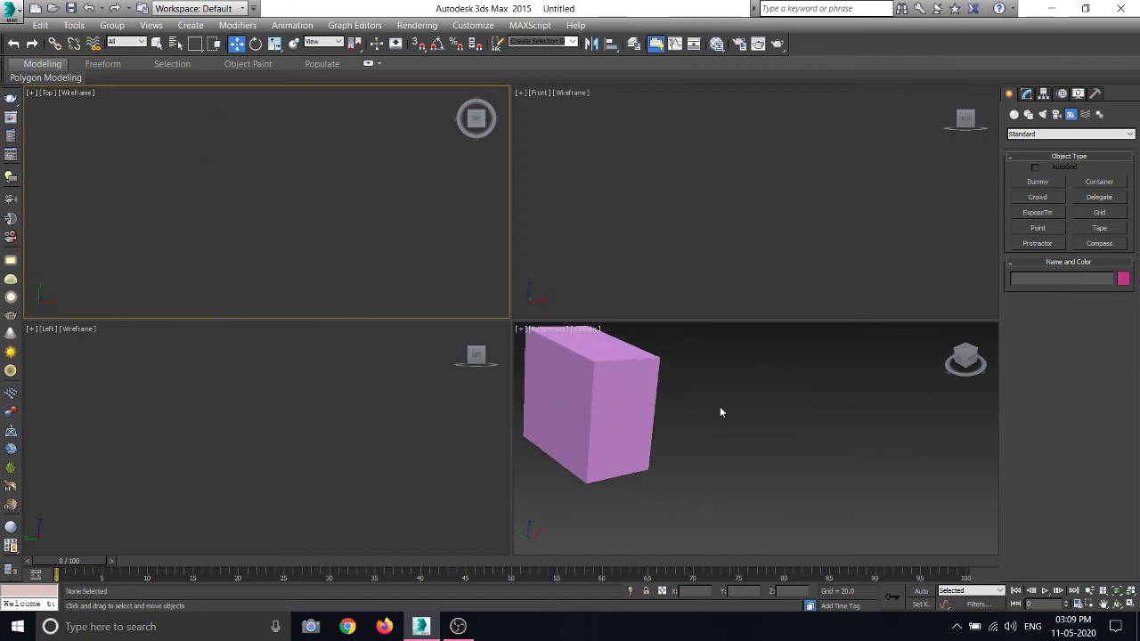
pyautogui.scroll(2, 651, 387)
pyautogui.scroll(2, 651, 387)
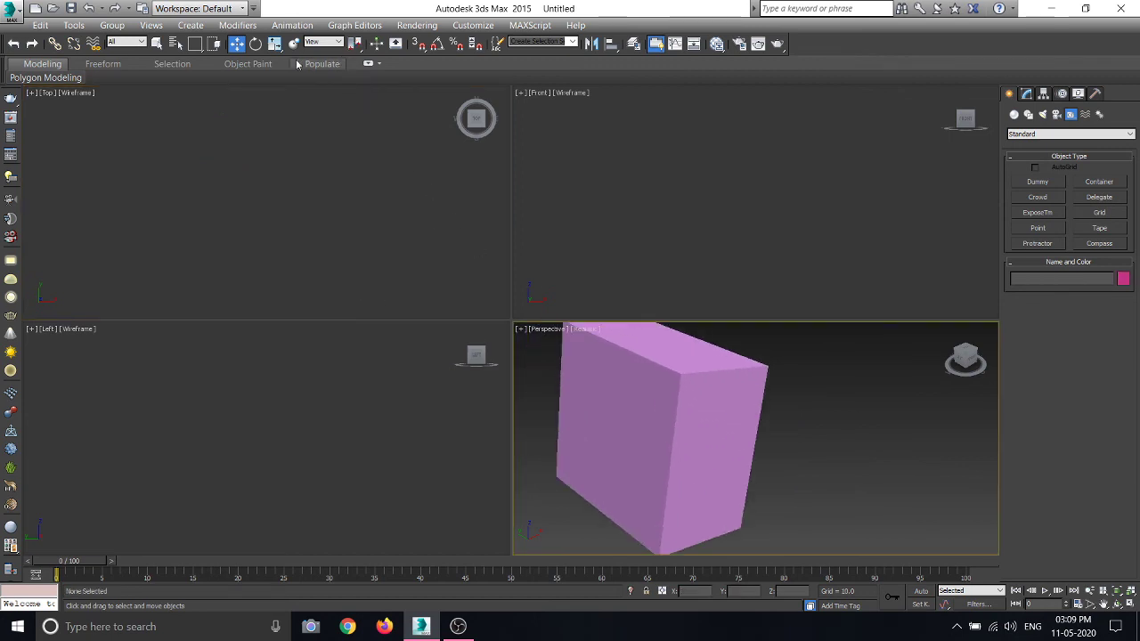
pyautogui.click(236, 214)
pyautogui.click(714, 212)
pyautogui.click(224, 468)
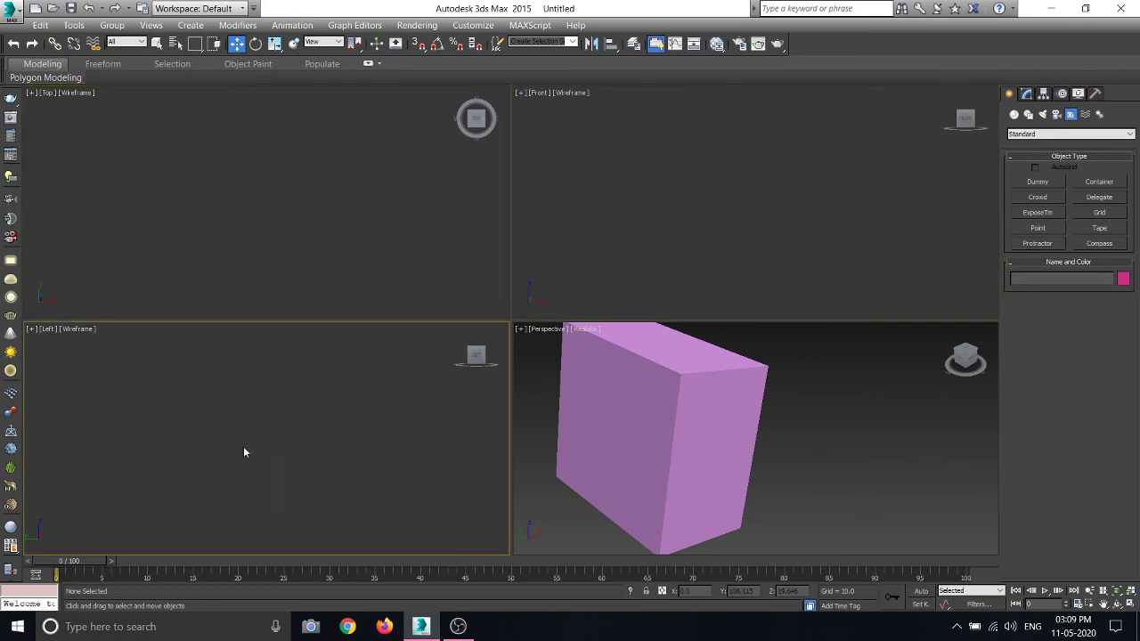
pyautogui.click(357, 207)
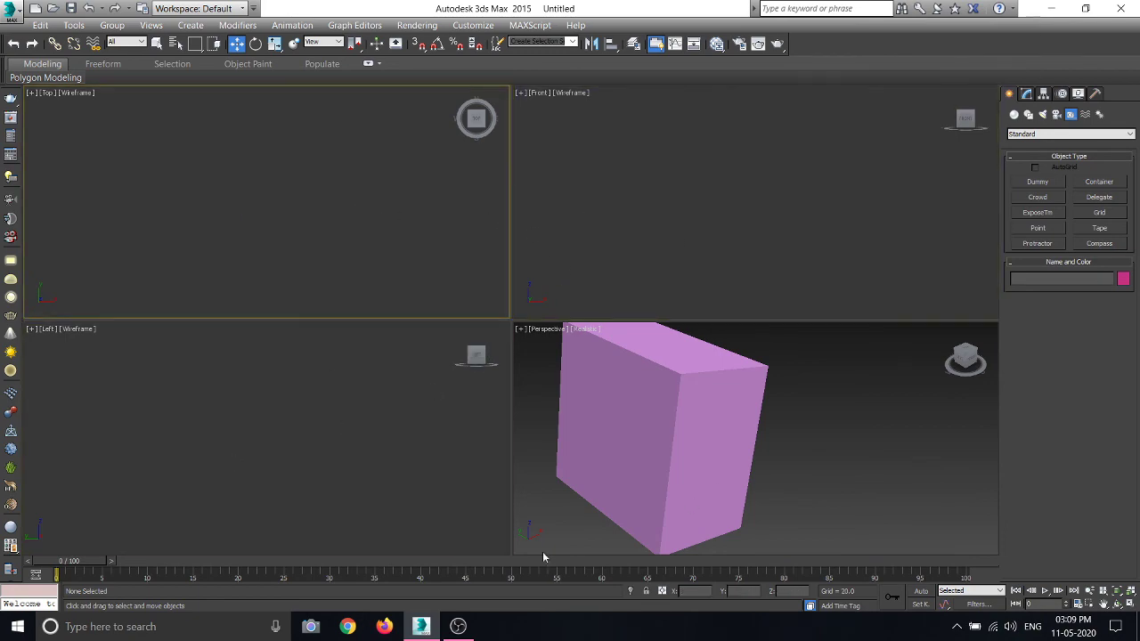